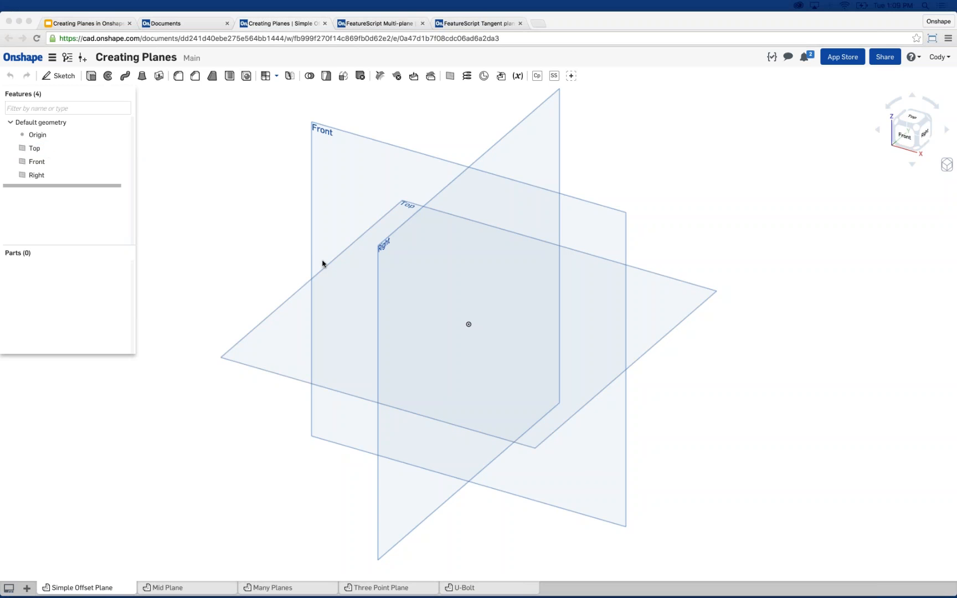
click(243, 210)
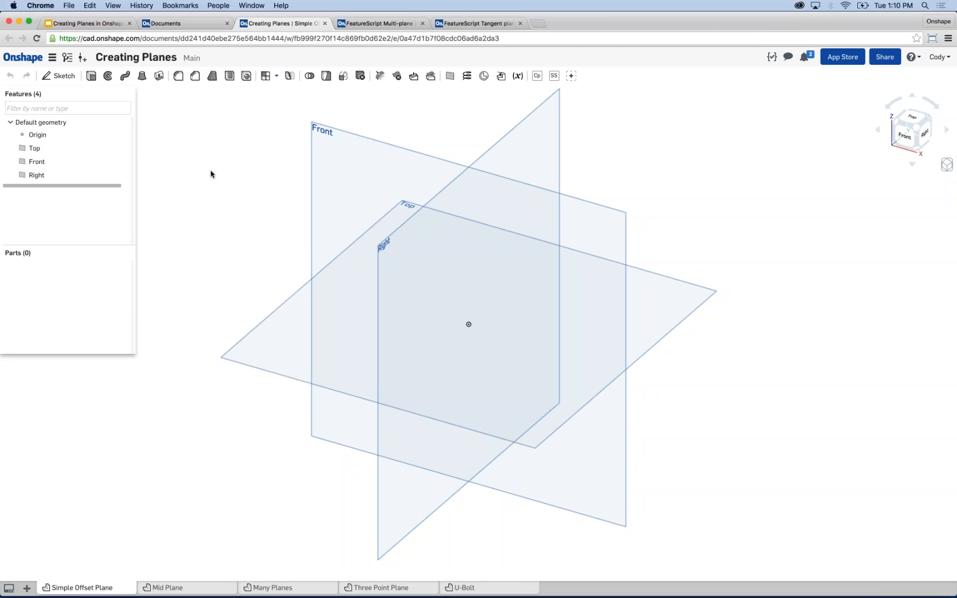
mouse_move(232, 190)
right_down()
mouse_move(257, 208)
mouse_move(391, 150)
right_up()
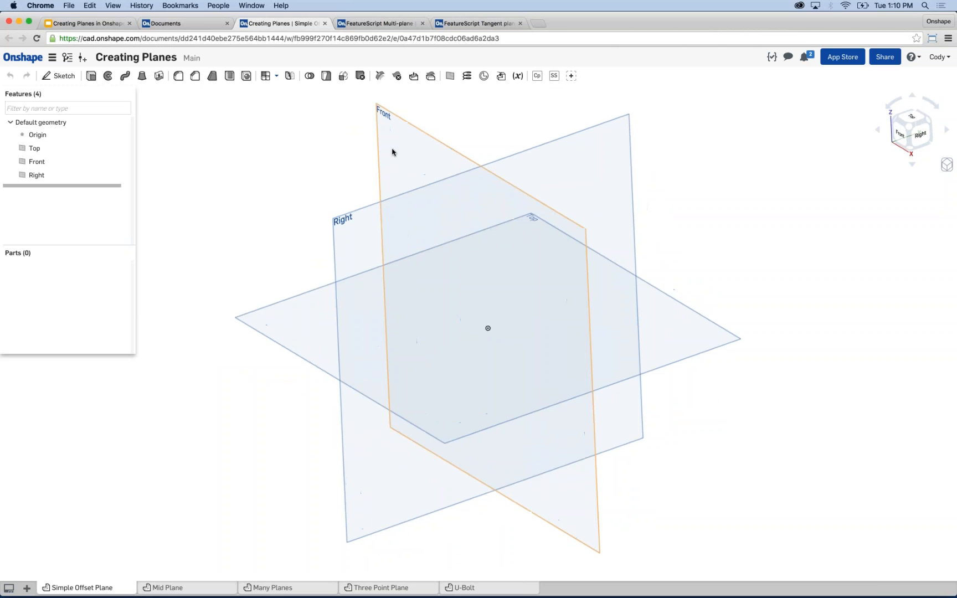
click(391, 150)
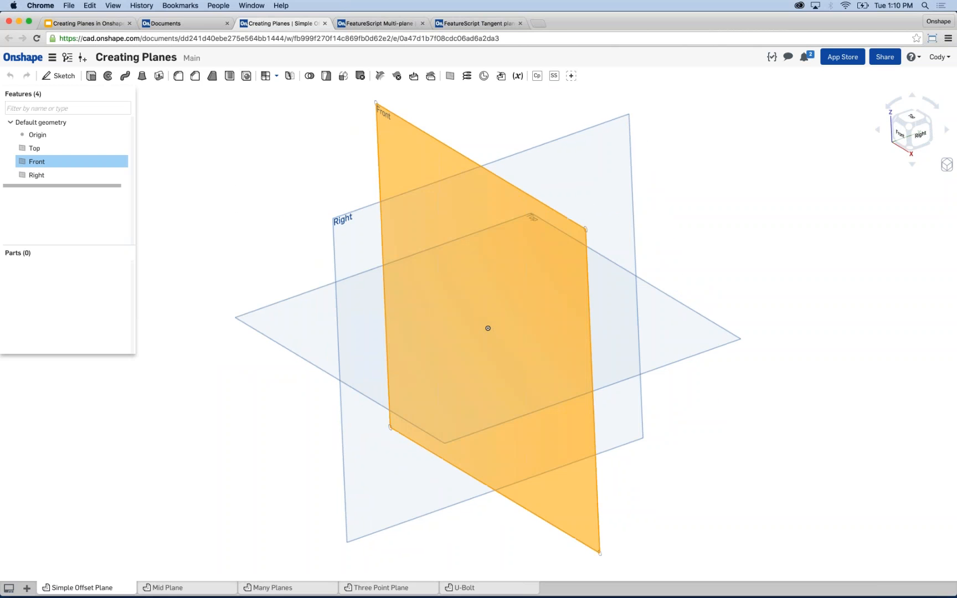
click(259, 138)
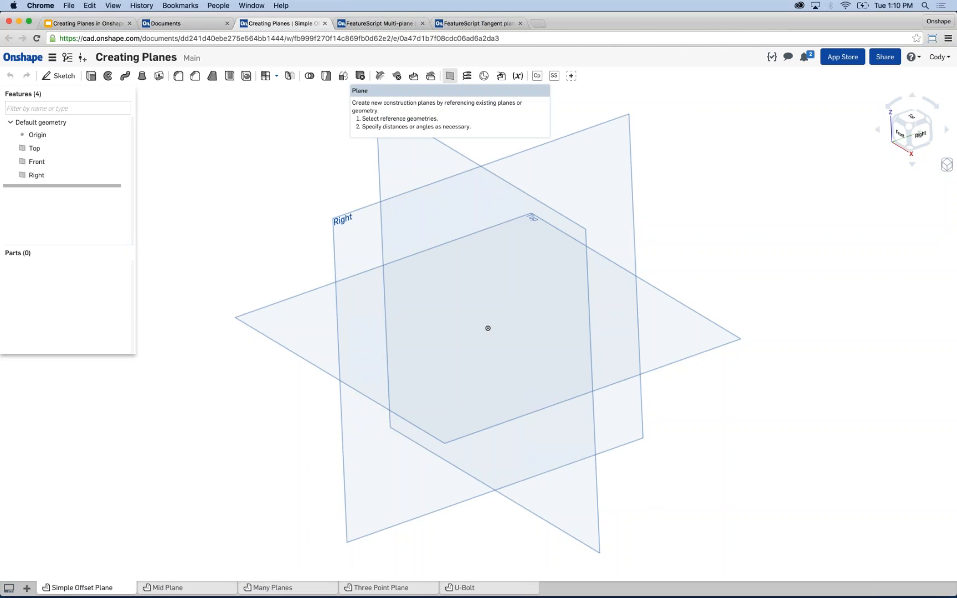
Start a new Offset plane referenced to the Front plane with an offset distance of 2 in
click(449, 76)
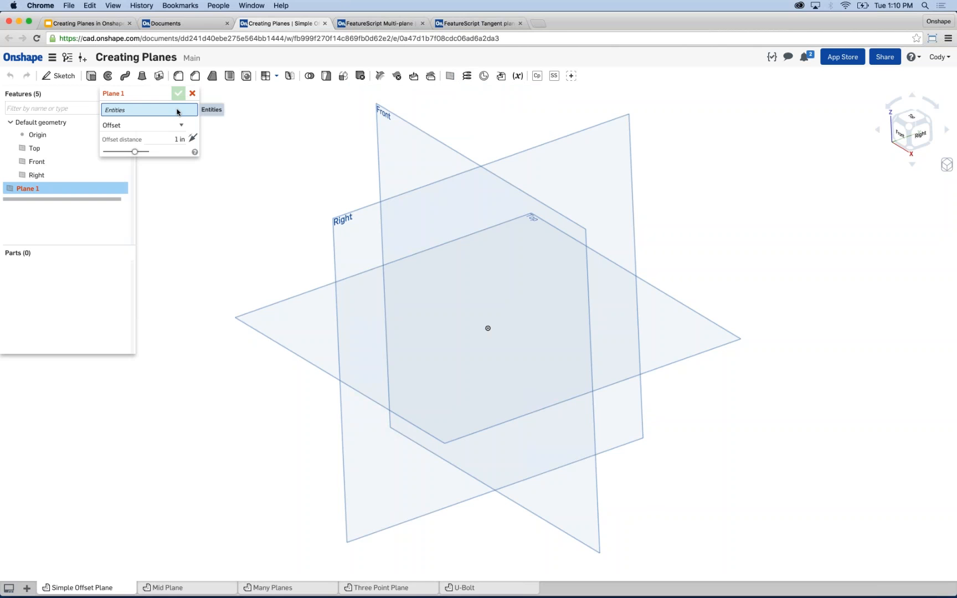
click(158, 124)
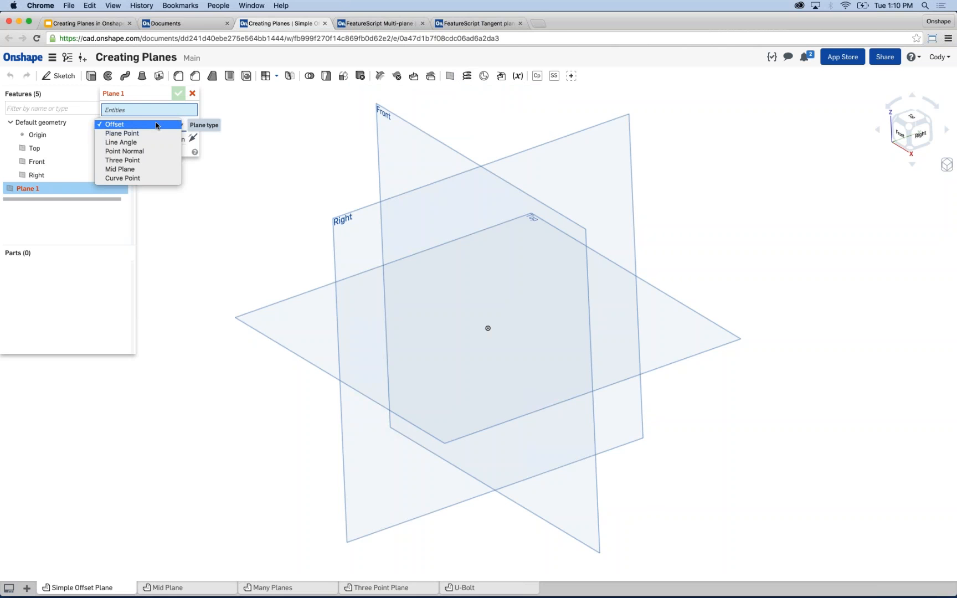
click(158, 124)
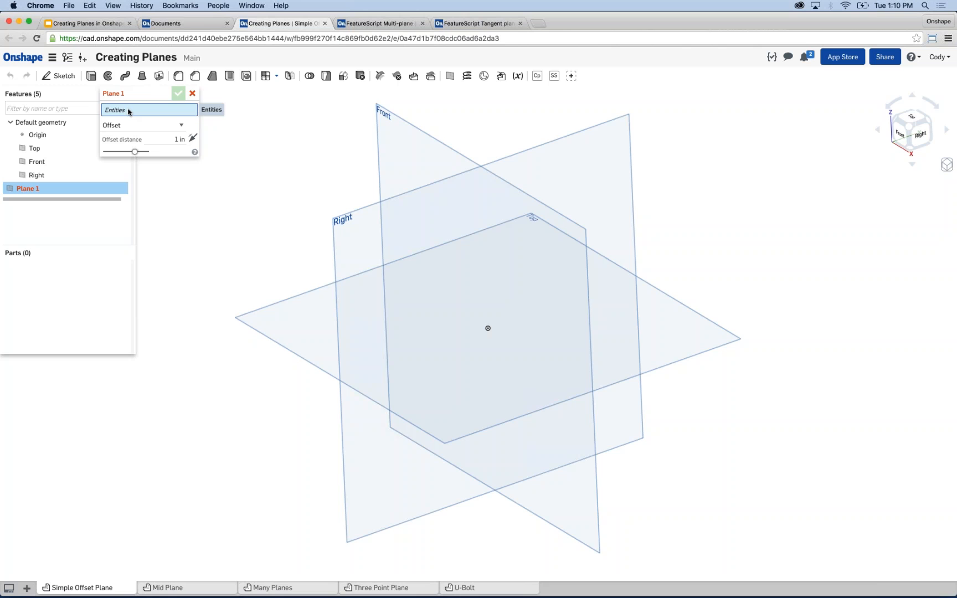
click(179, 140)
text(2)
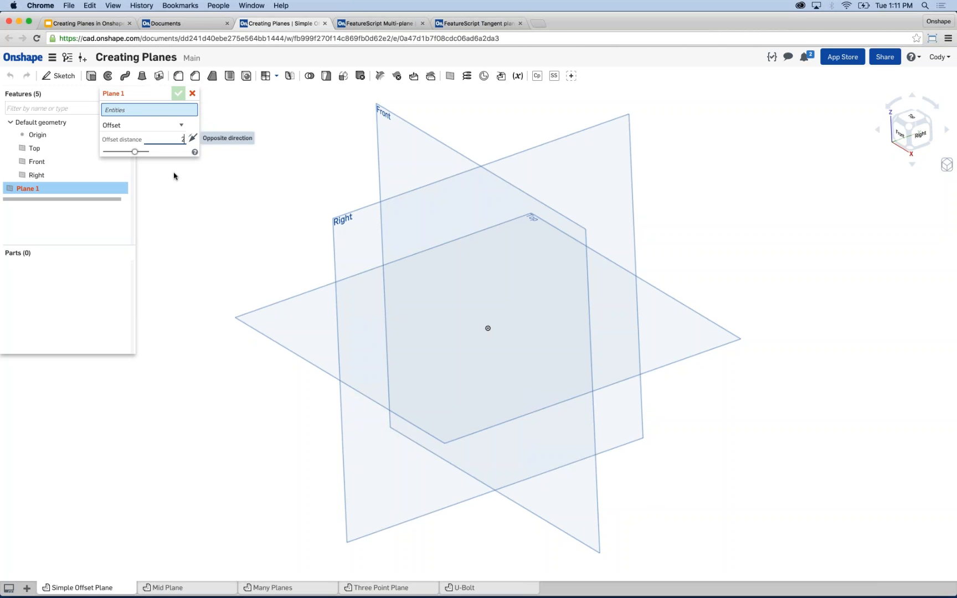
click(154, 112)
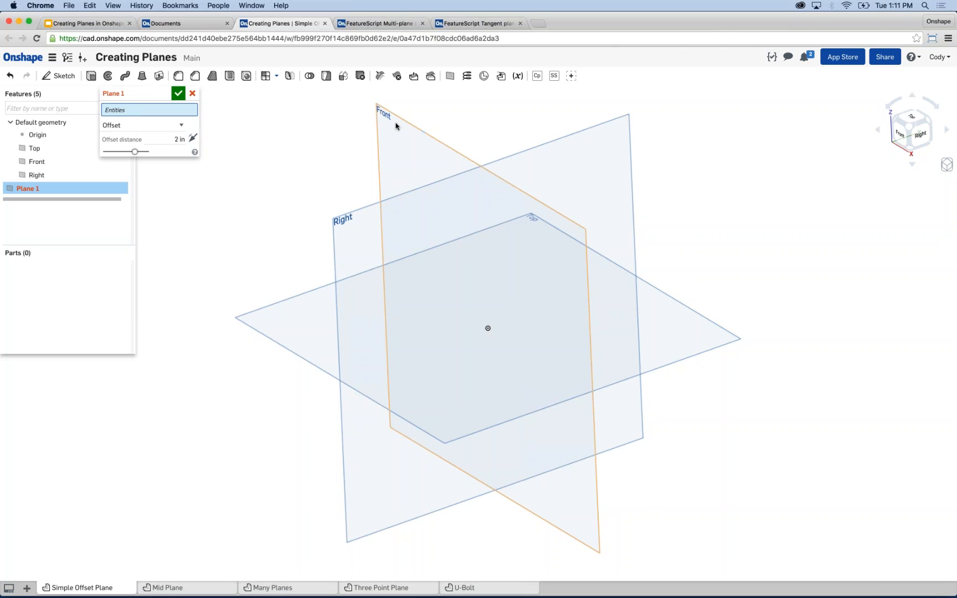
click(396, 126)
mouse_move(284, 117)
right_down()
mouse_move(256, 120)
mouse_move(329, 143)
right_up()
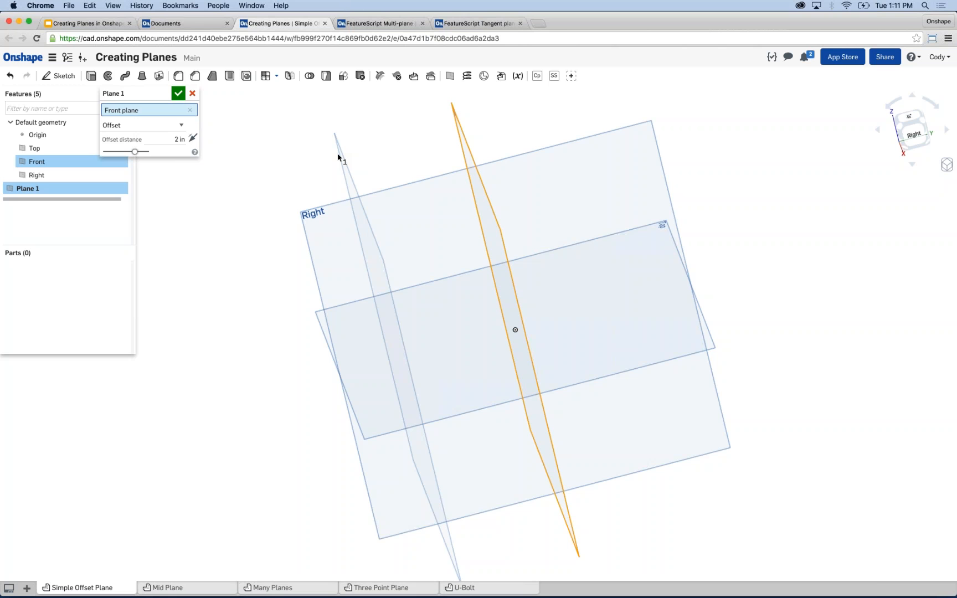
Flip the plane's offset direction and back, and finish the plane with a 4 in offset distance
click(192, 138)
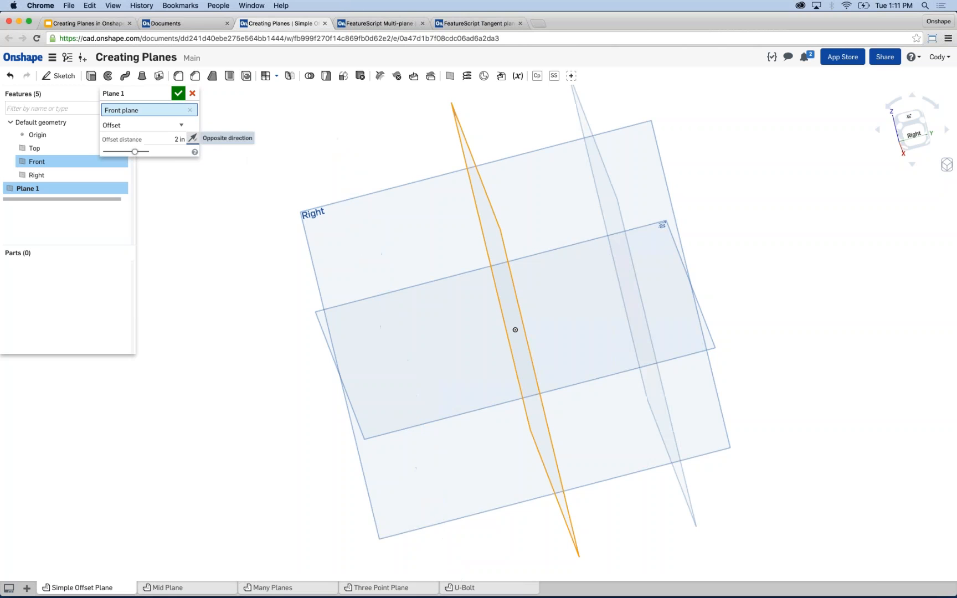
click(193, 138)
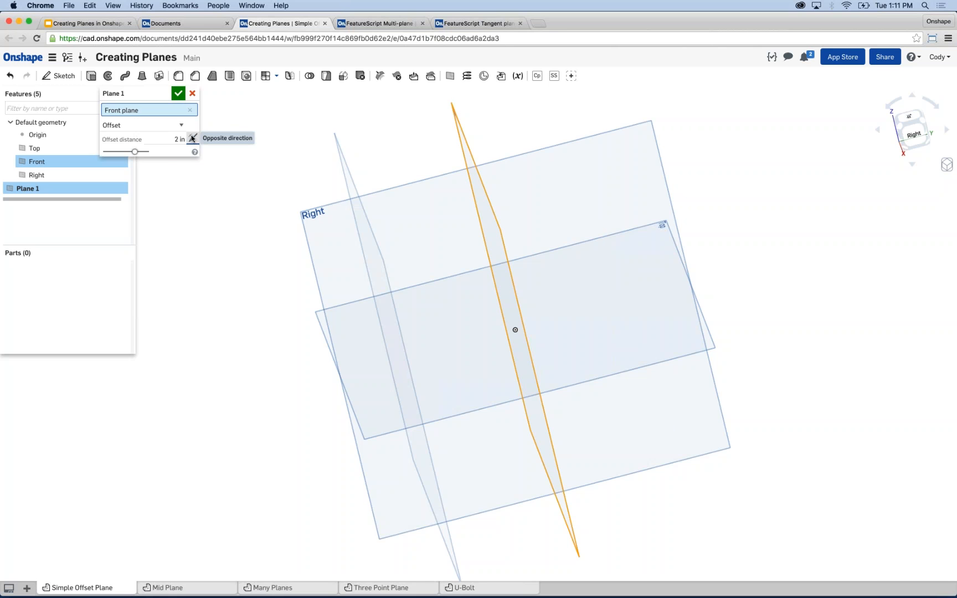
click(178, 139)
text(4)
key(Return)
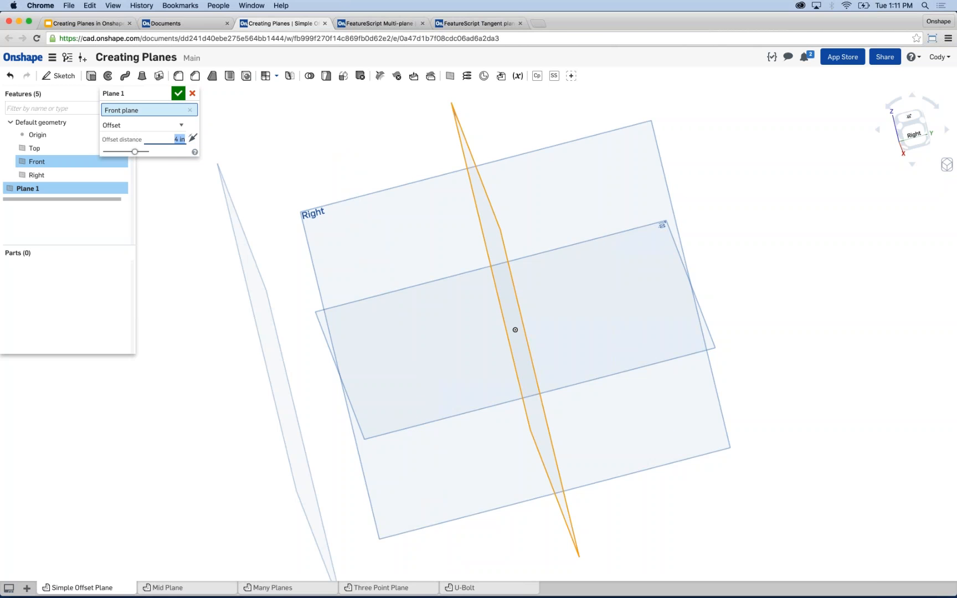
scroll(217, 225, up, 2)
right_drag(216, 226, 275, 230)
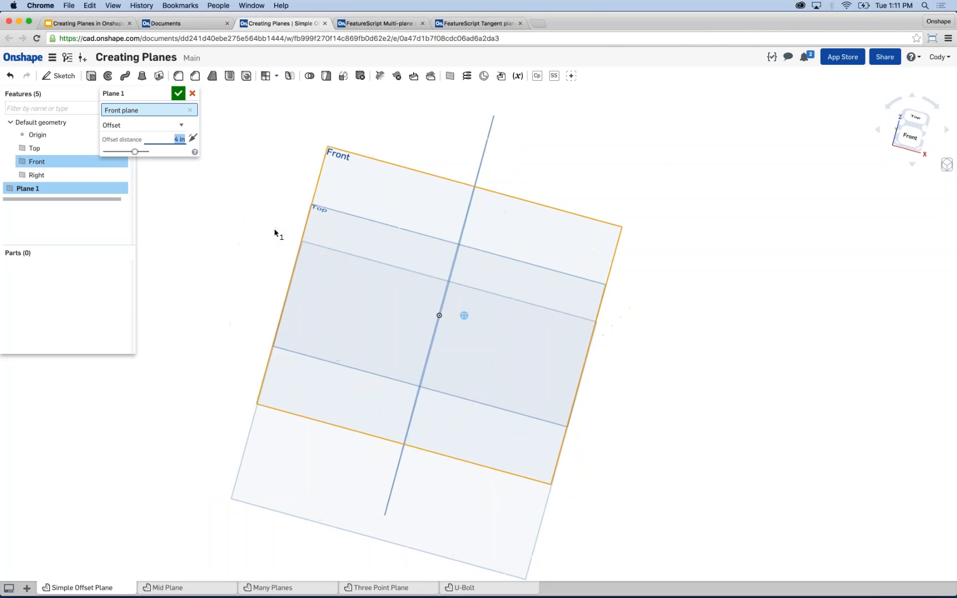
key(shift+7)
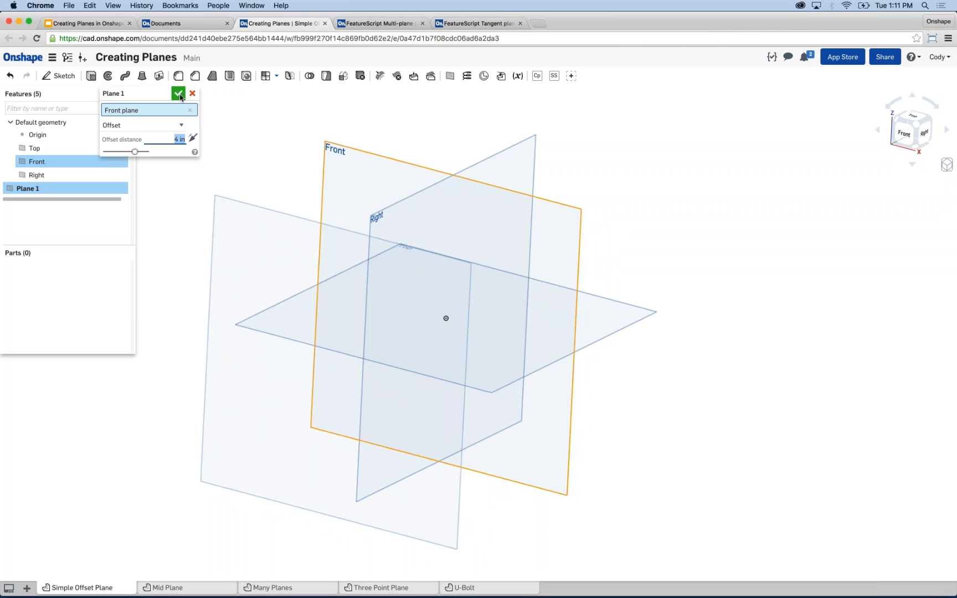
click(178, 94)
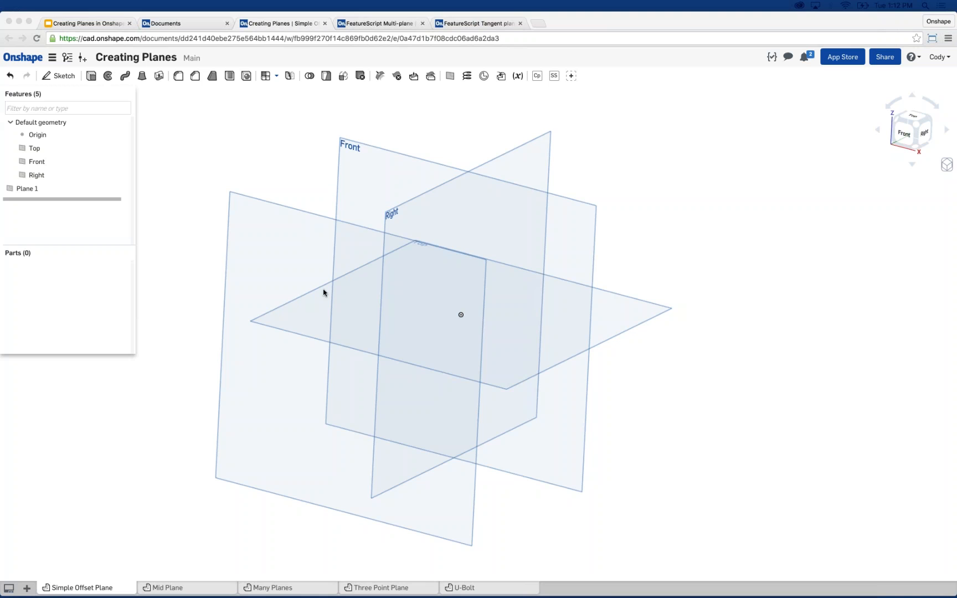
click(305, 150)
middle_drag(306, 147, 298, 136)
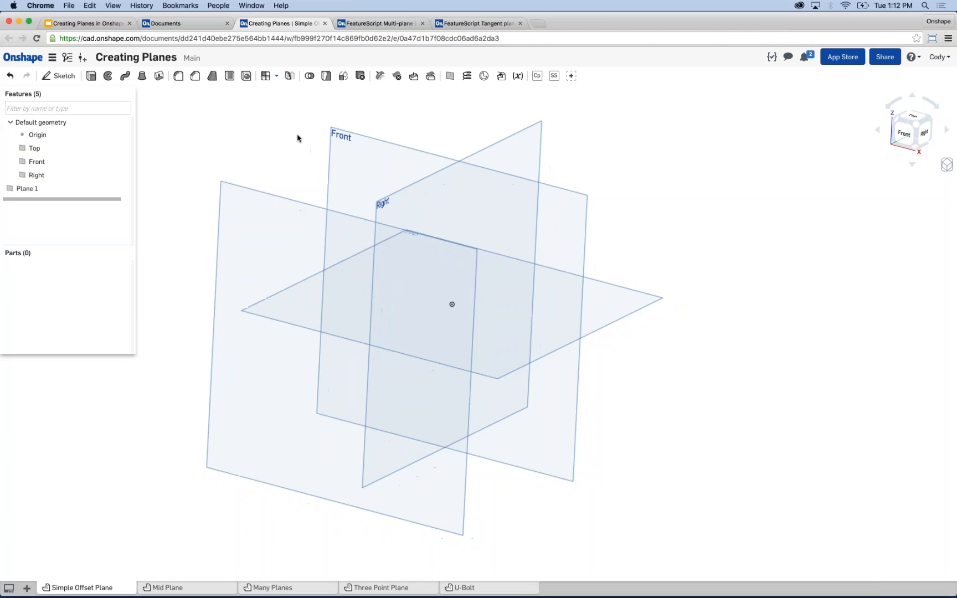
right_drag(297, 136, 244, 171)
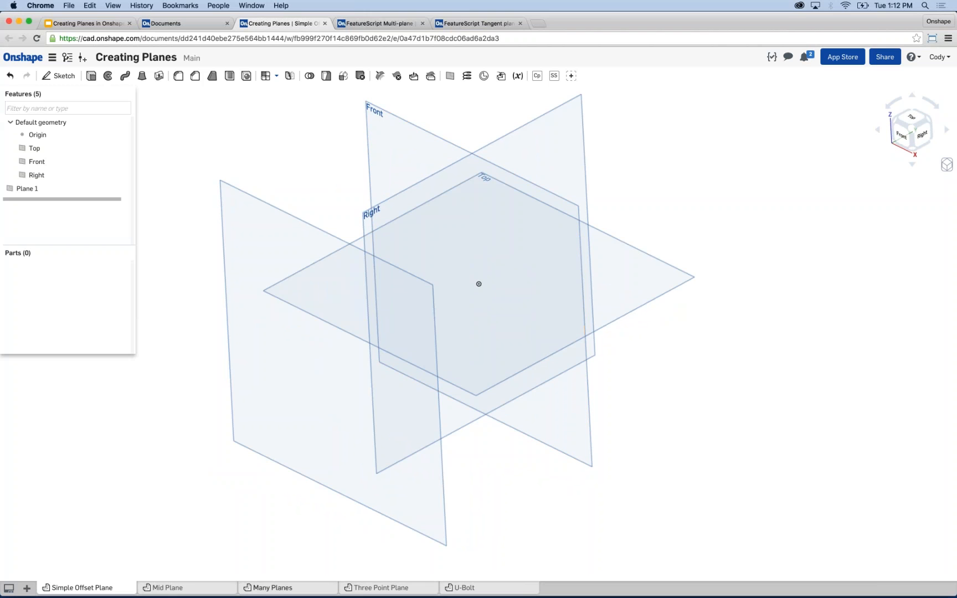
Open the Mid Plane studio and delete the failed Plane 2 feature after Extrude 2
click(198, 591)
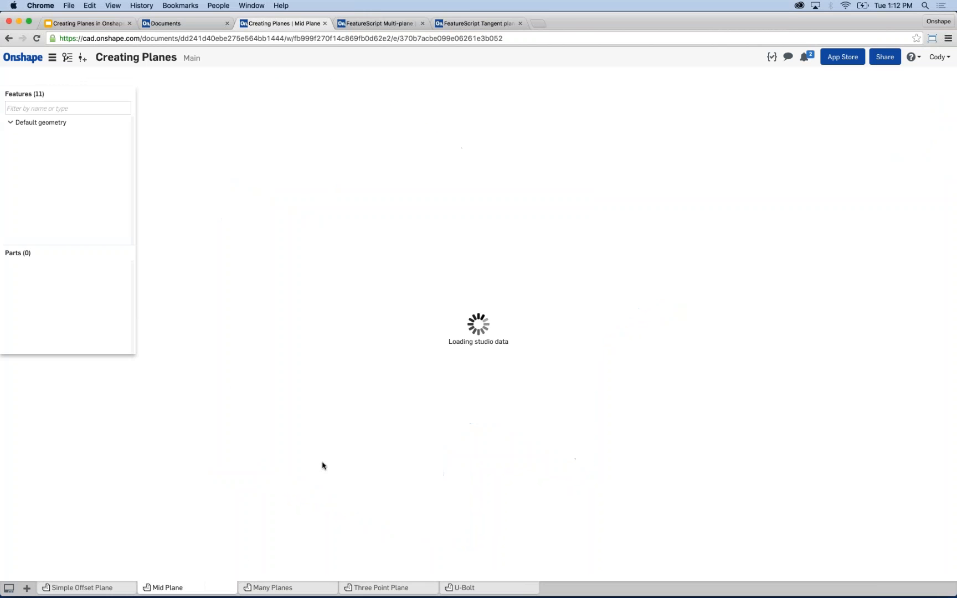
scroll(328, 310, down, 2)
right_drag(299, 278, 66, 242)
right_click(55, 228)
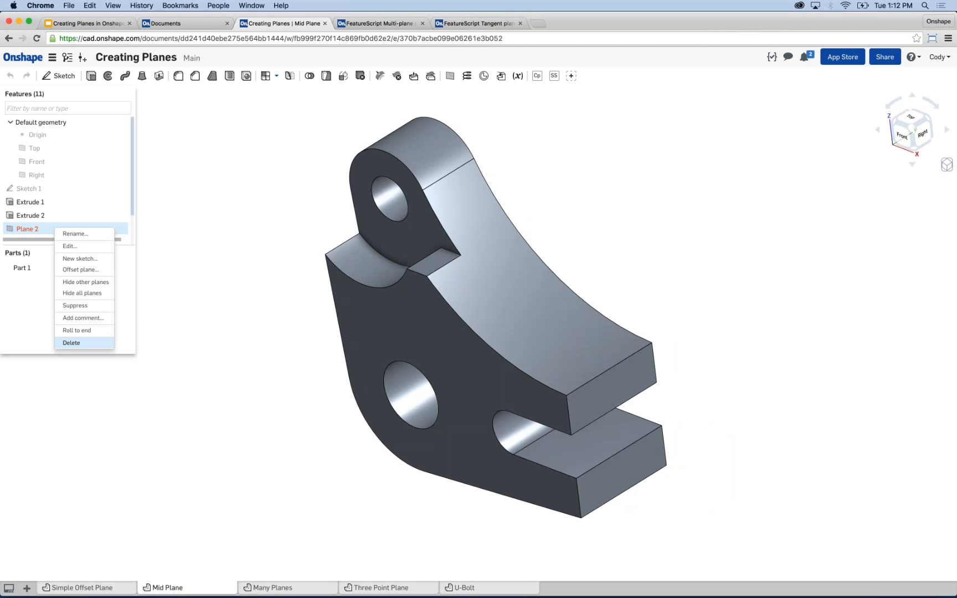
click(83, 342)
Create an Offset plane 1 in from the large front face of Extrude 1, the one with the slot
click(450, 76)
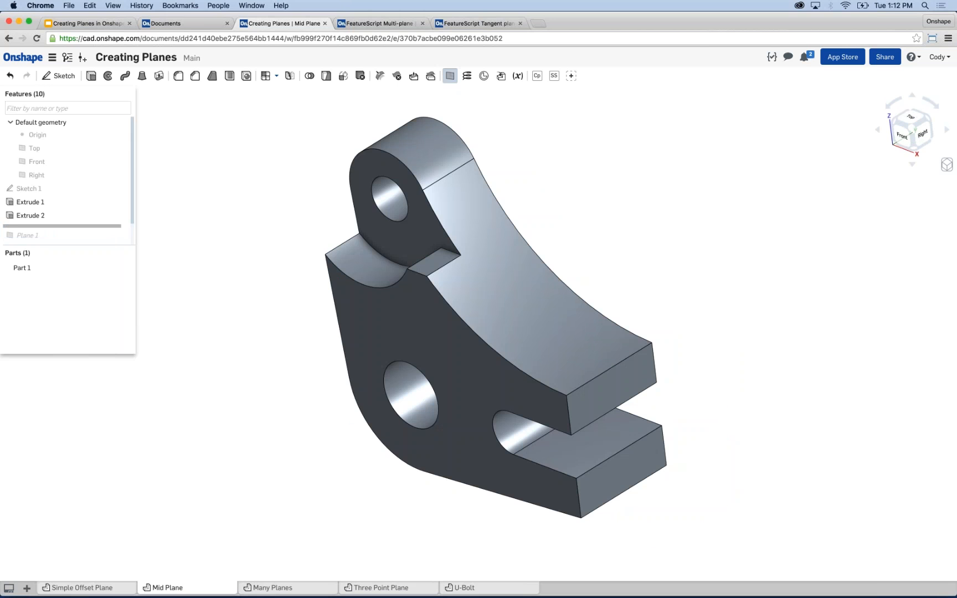
click(125, 125)
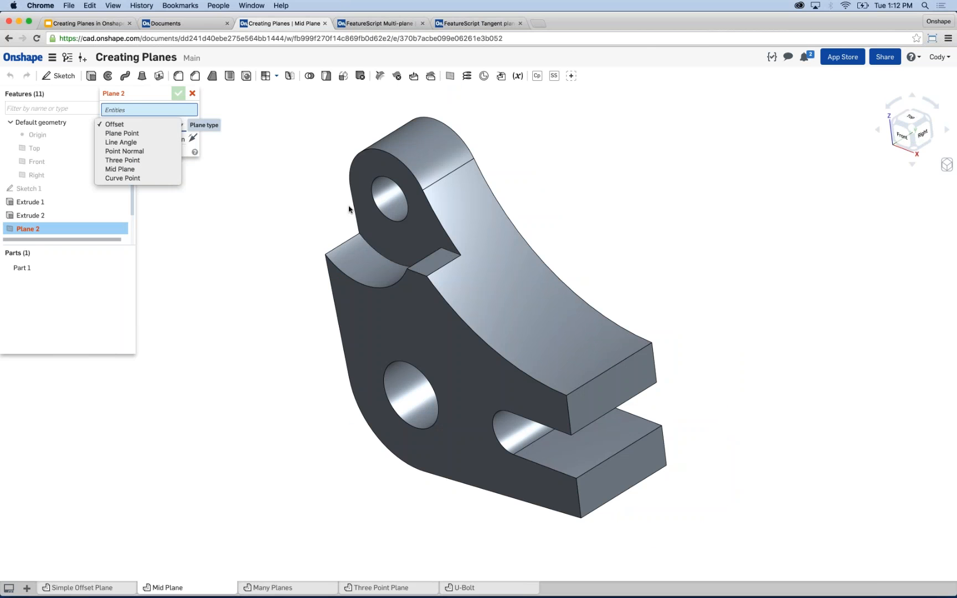
click(278, 233)
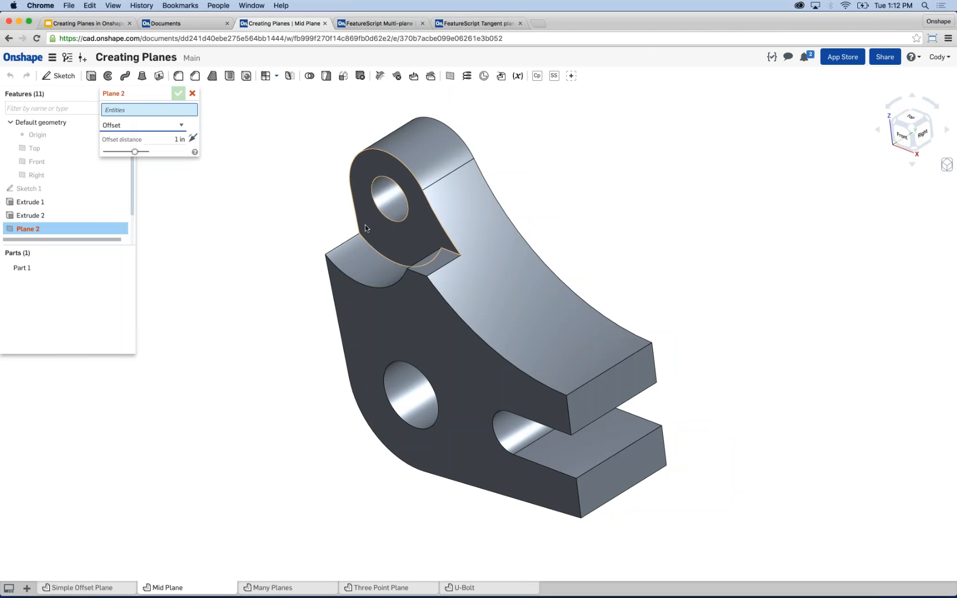
click(358, 305)
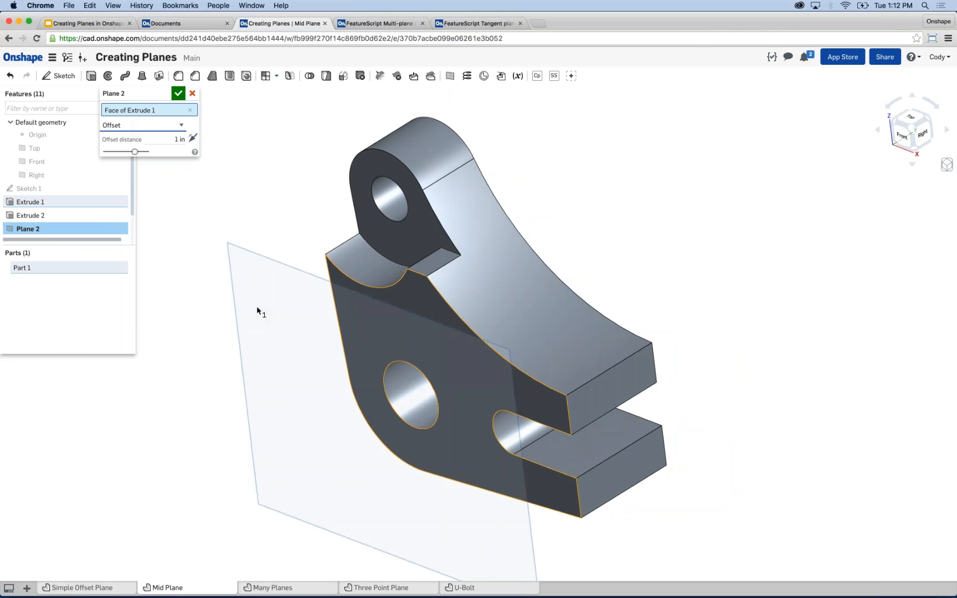
right_drag(231, 292, 203, 297)
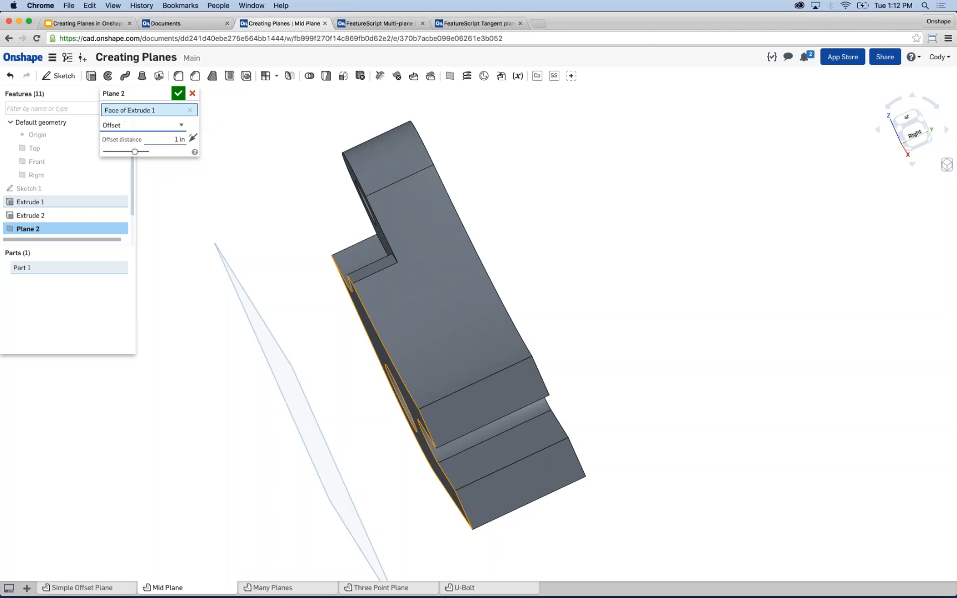
mouse_move(260, 239)
right_down()
mouse_move(242, 229)
mouse_move(263, 231)
right_up()
right_drag(354, 337, 356, 337)
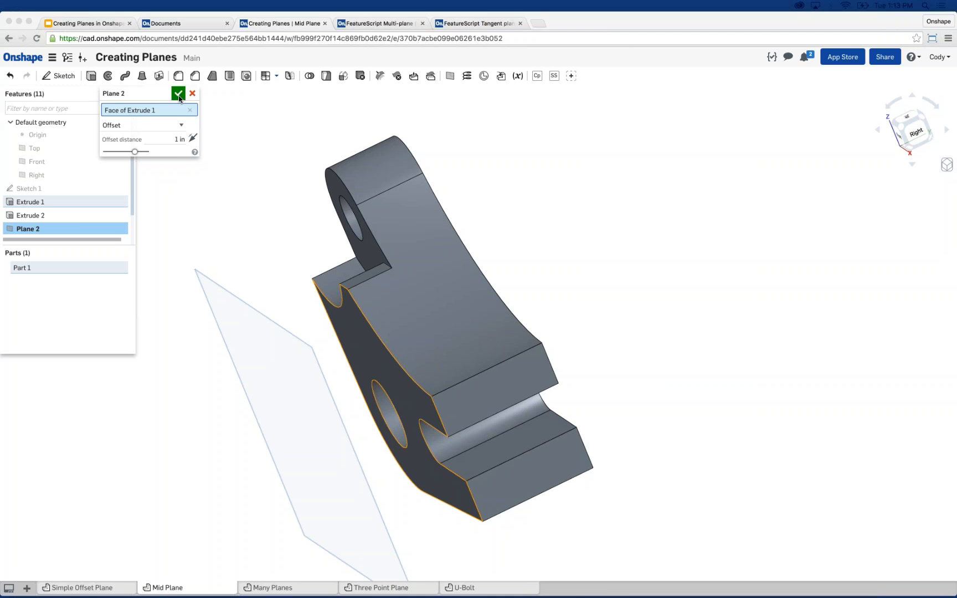
mouse_move(288, 269)
right_down()
mouse_move(310, 256)
mouse_move(273, 277)
right_up()
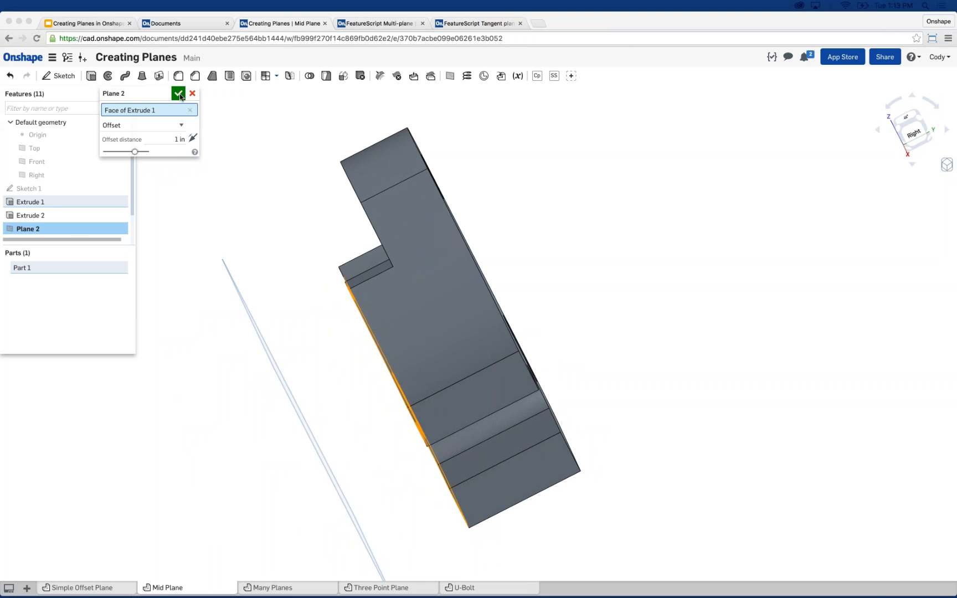
click(178, 93)
right_drag(209, 264, 227, 258)
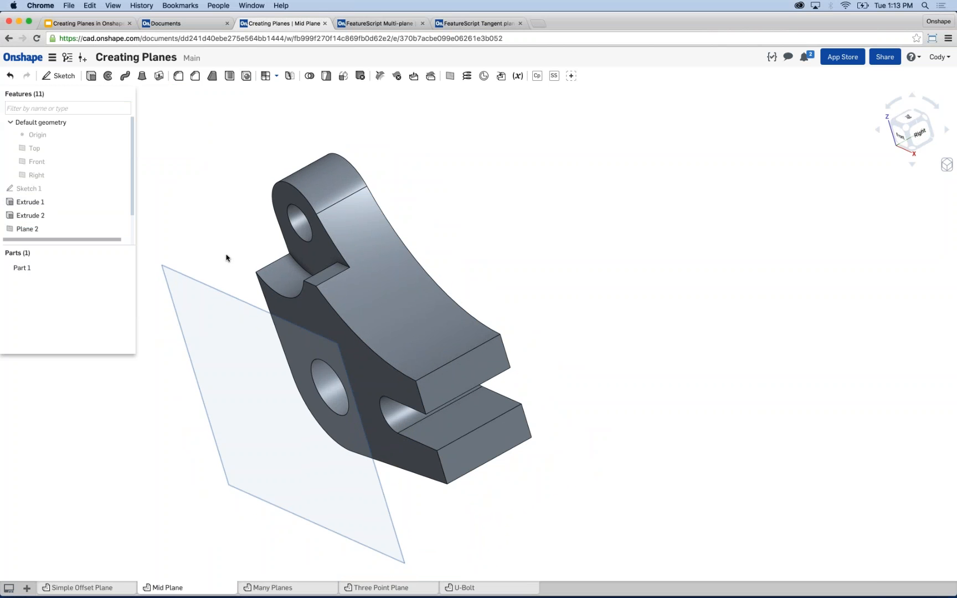
Open the Many Planes studio and examine where the Right plane lies relative to the bike frame's tubes and mounting brackets
click(270, 589)
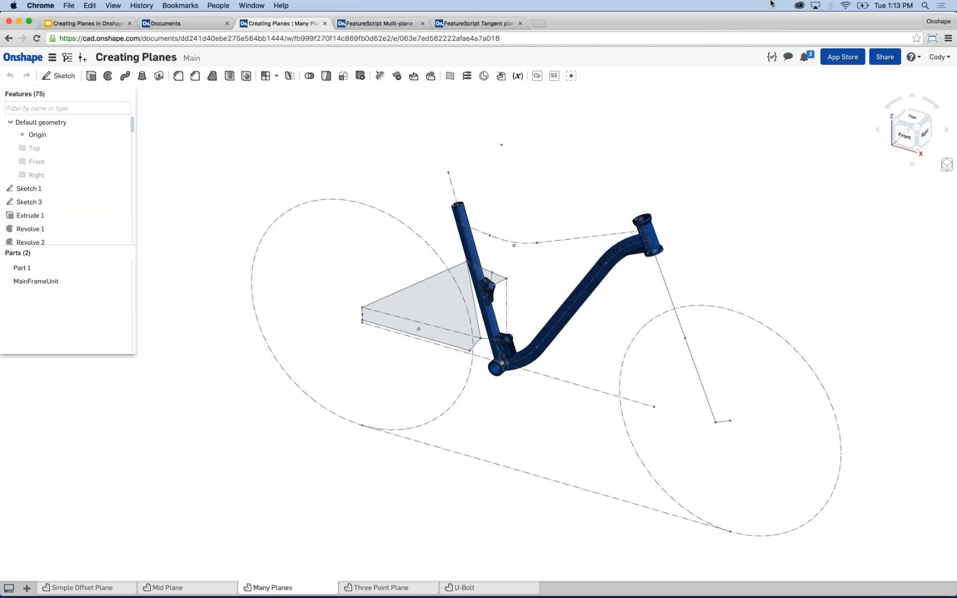
middle_drag(329, 276, 312, 287)
scroll(461, 270, up, 5)
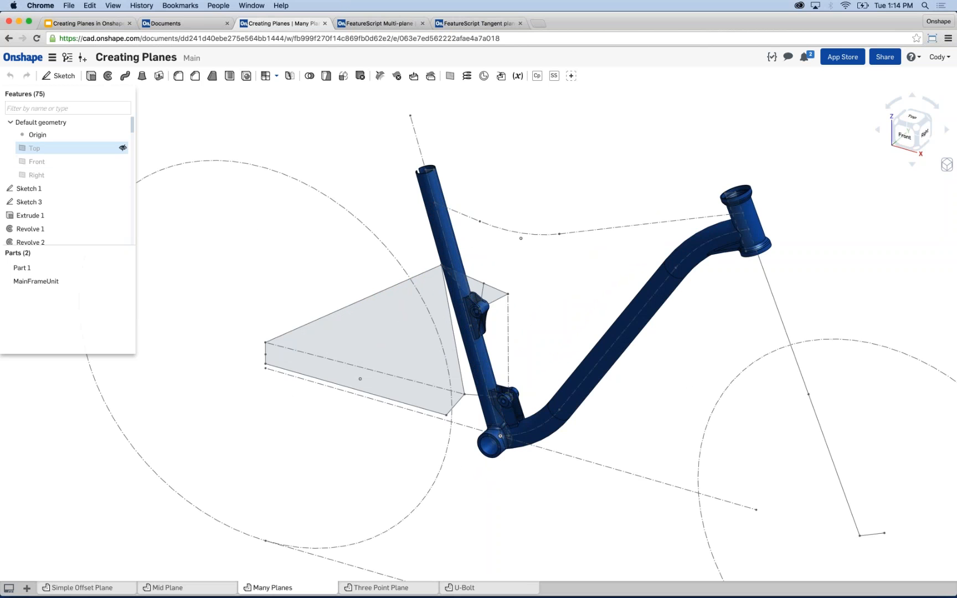
click(37, 174)
key(shift+1)
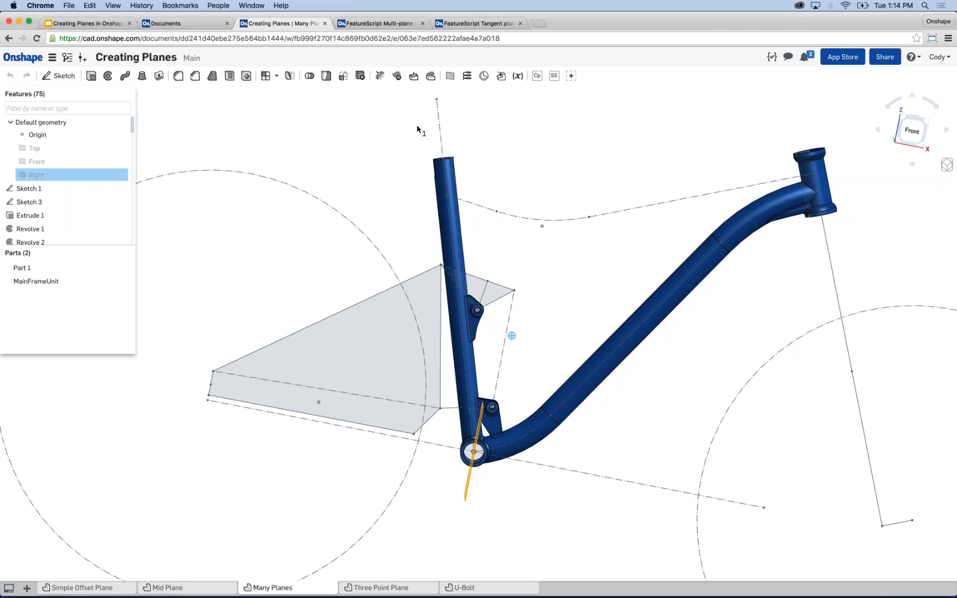
right_drag(417, 126, 410, 142)
scroll(473, 397, up, 2)
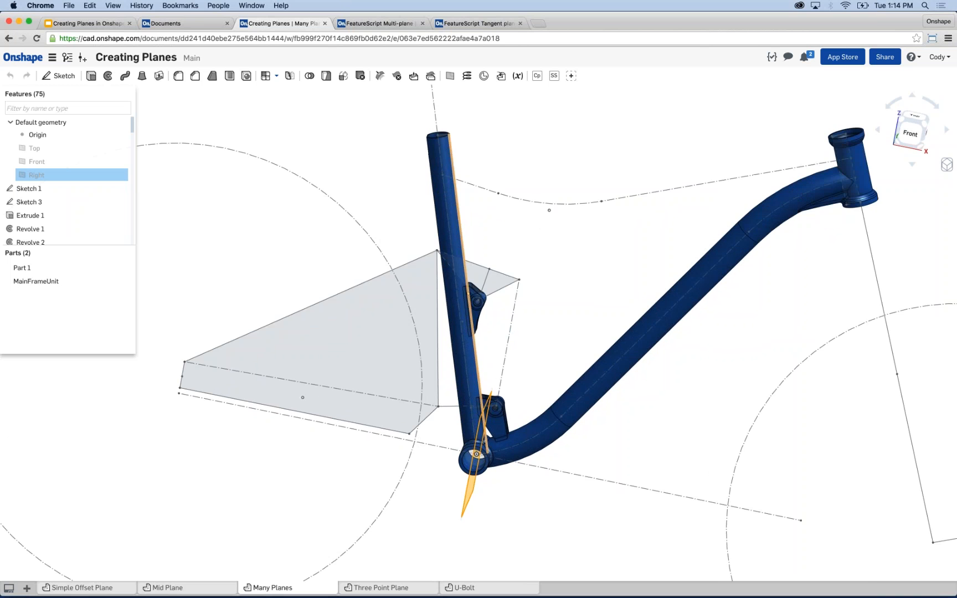
scroll(427, 136, up, 2)
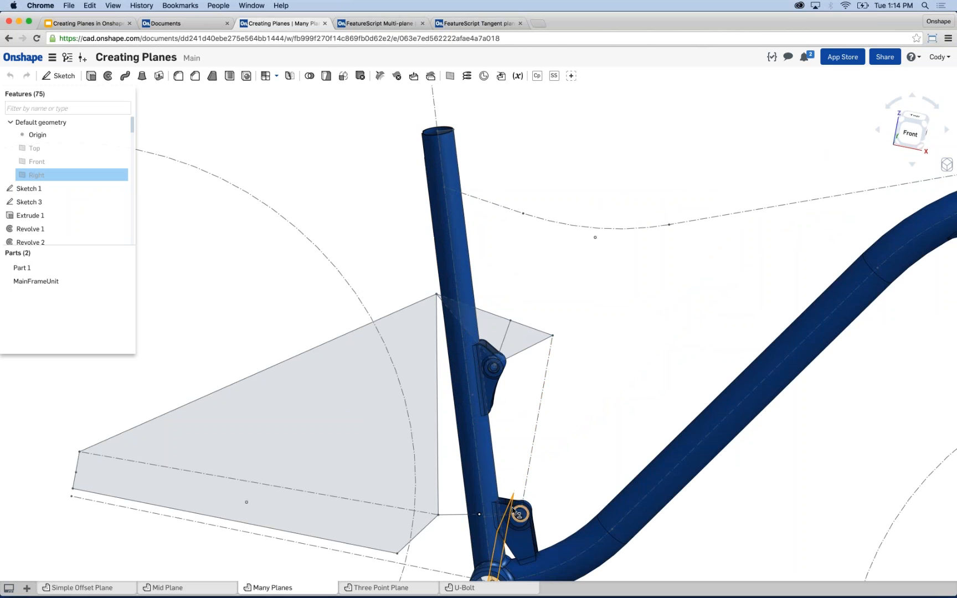
click(354, 200)
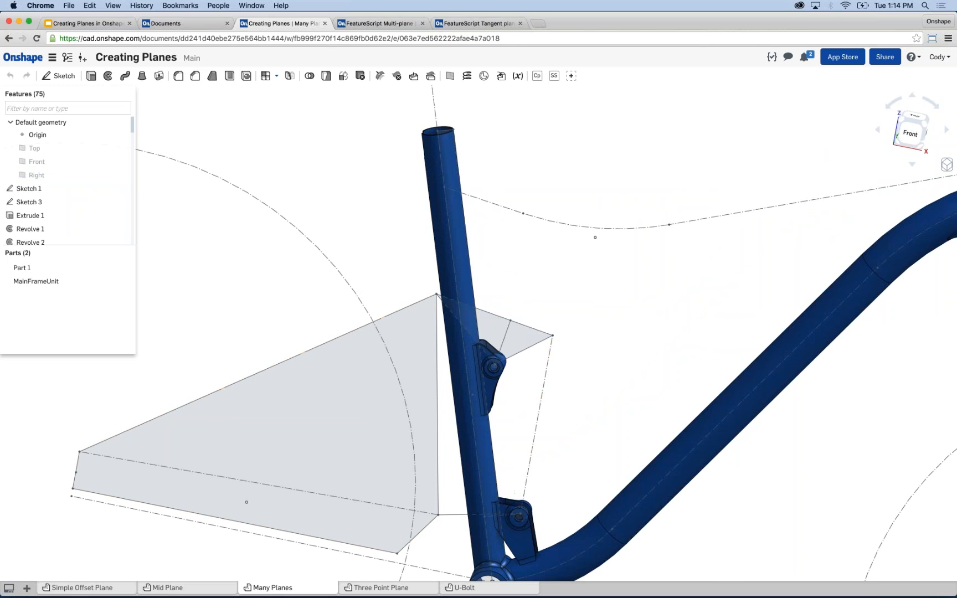
scroll(348, 182, down, 2)
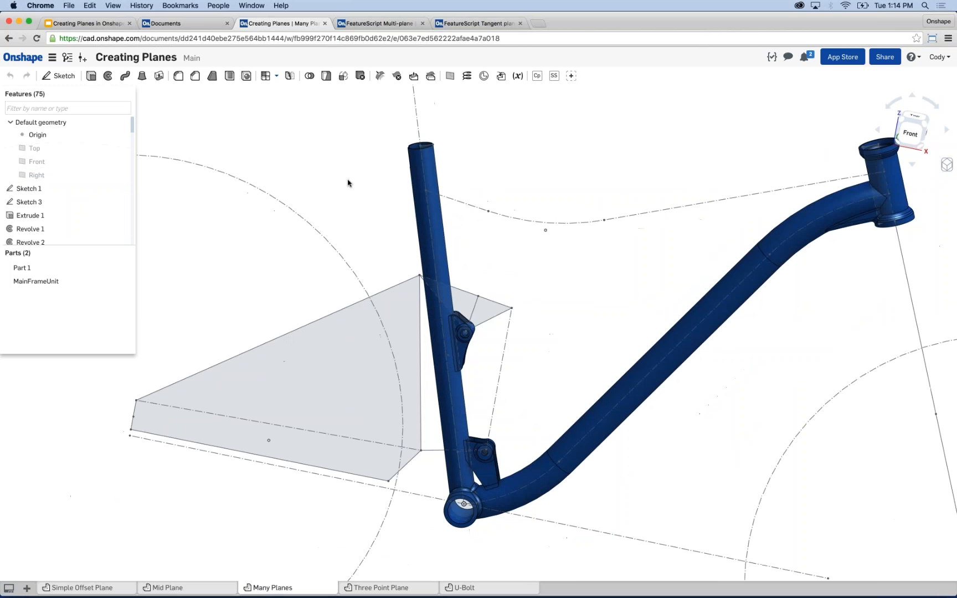
Set up a Plane Point plane parallel to the Right plane through the slot-side edge point on the seat tube's top rim
click(450, 80)
click(141, 125)
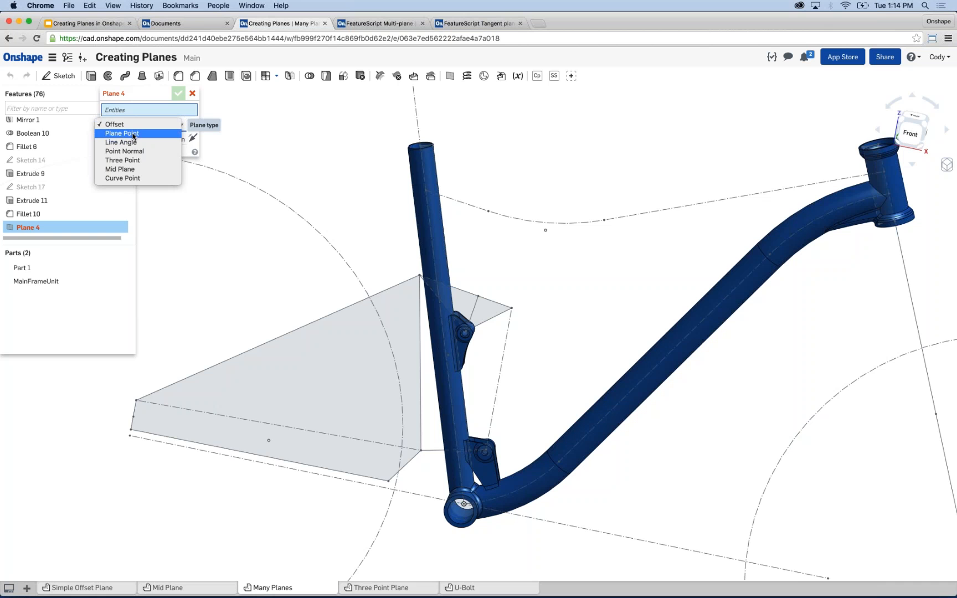
key(Escape)
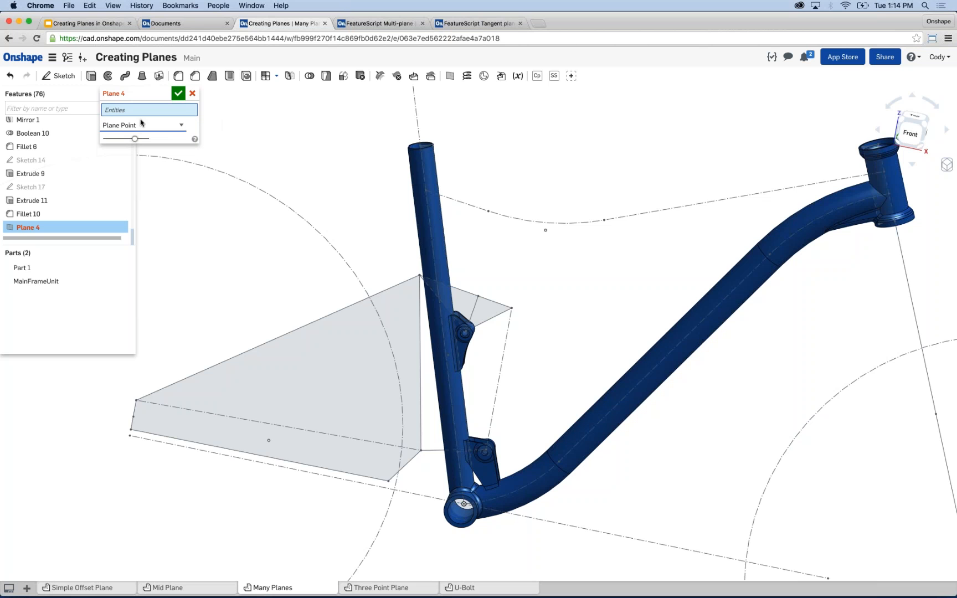
click(134, 112)
scroll(63, 192, up, 15)
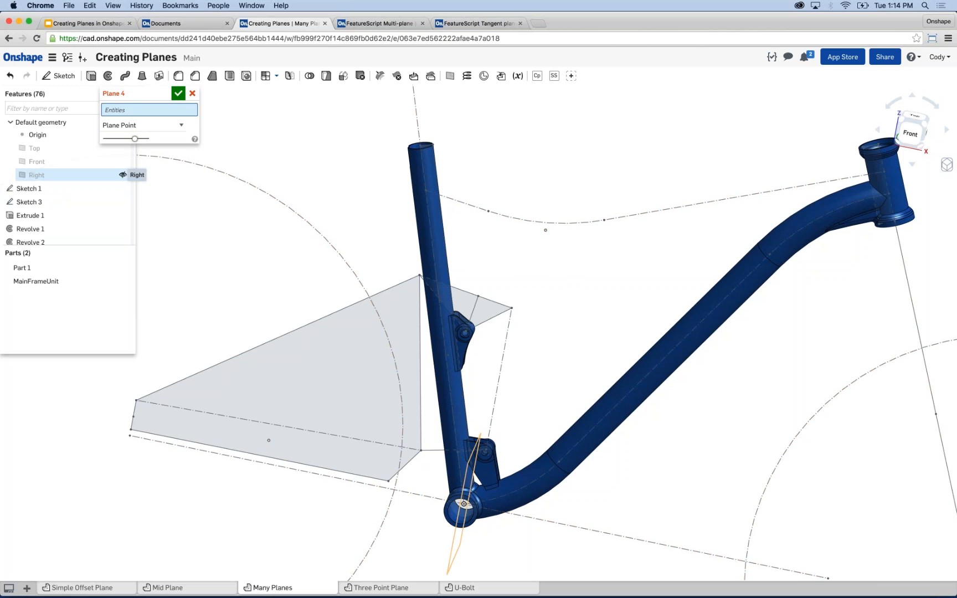
click(38, 175)
scroll(406, 146, up, 5)
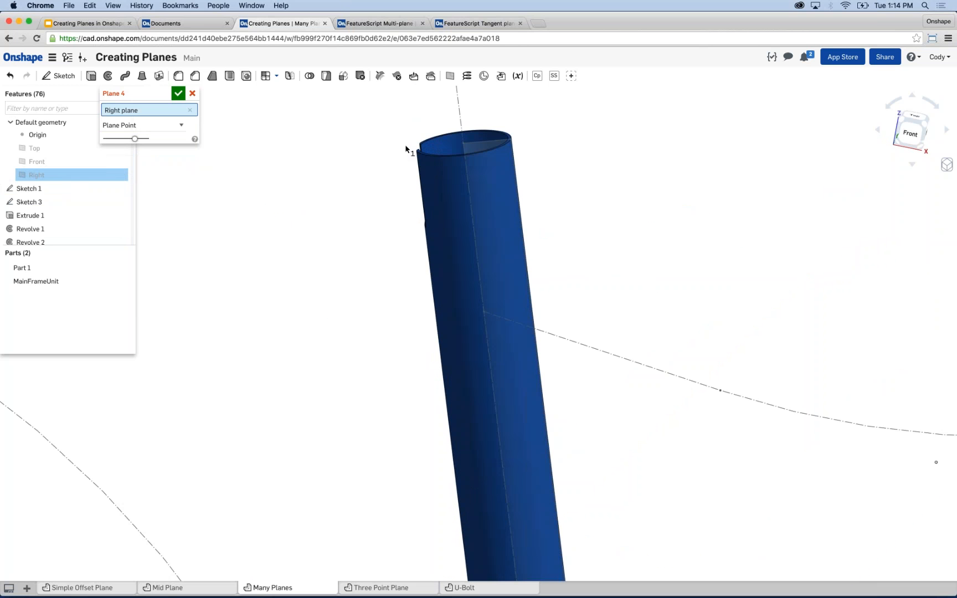
click(420, 144)
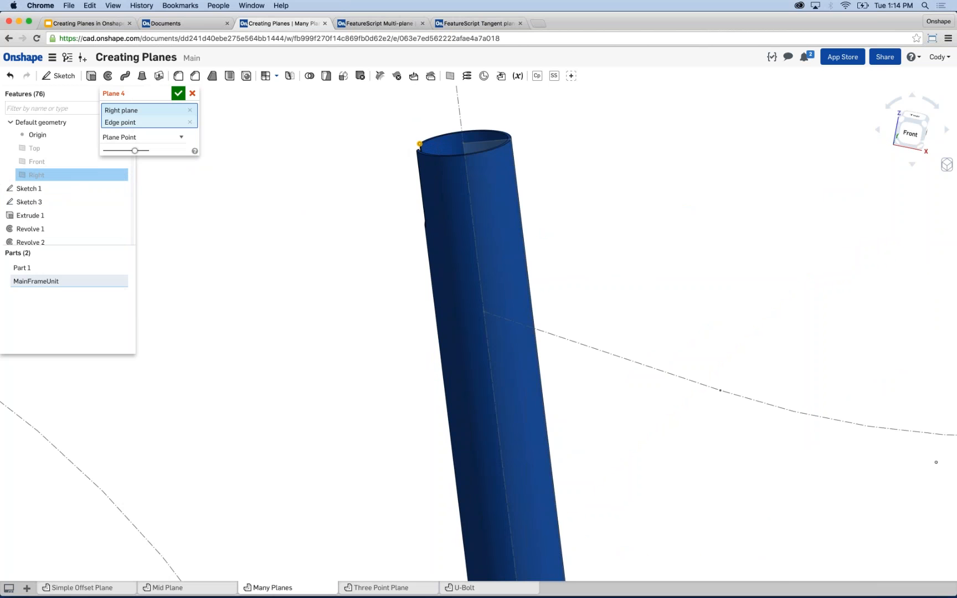
Examine the previewed plane against the seat tube's slotted end from the front and back, and discard the plane
scroll(411, 197, down, 5)
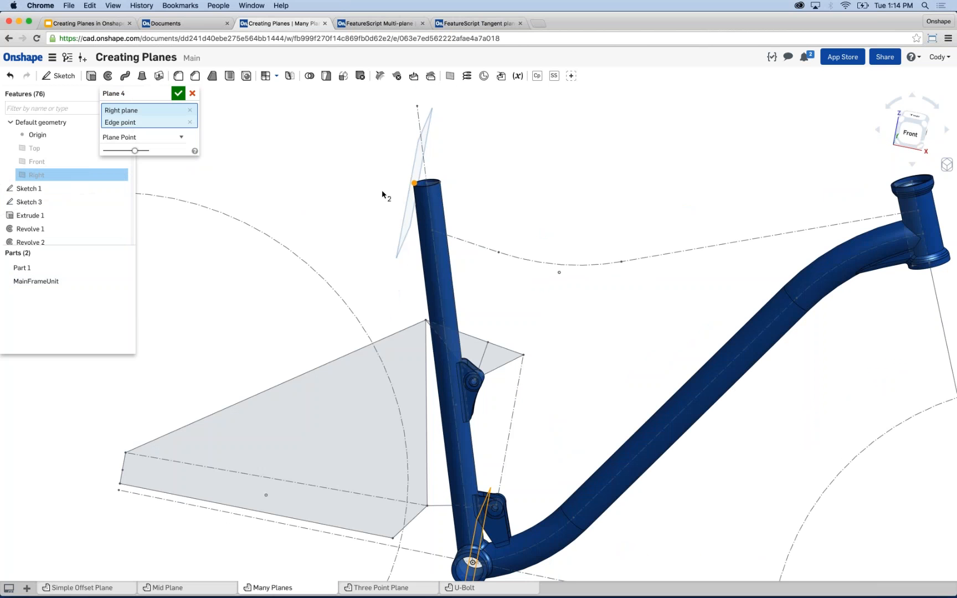
right_drag(383, 194, 388, 182)
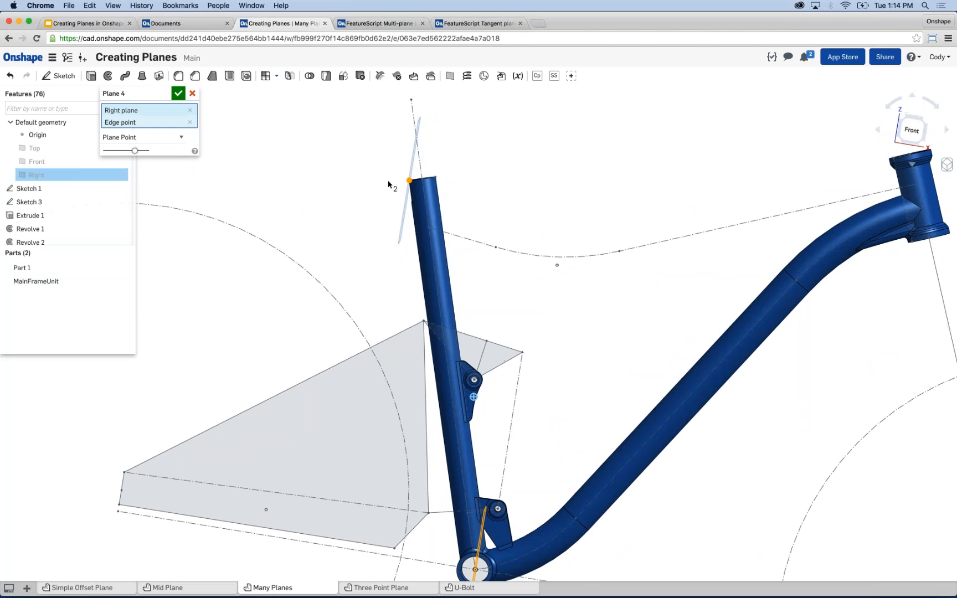
scroll(414, 182, up, 2)
scroll(414, 185, up, 1)
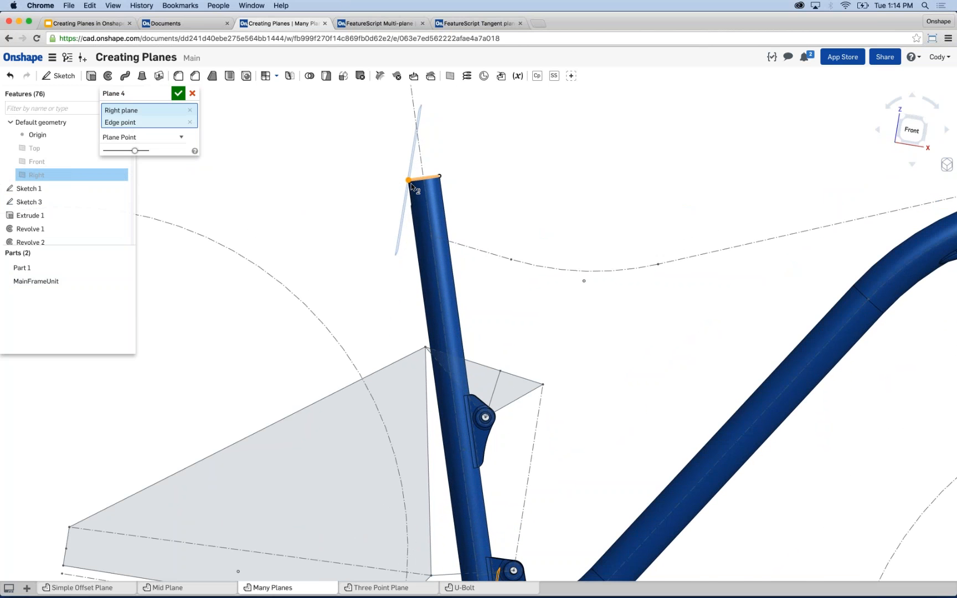
scroll(411, 183, up, 2)
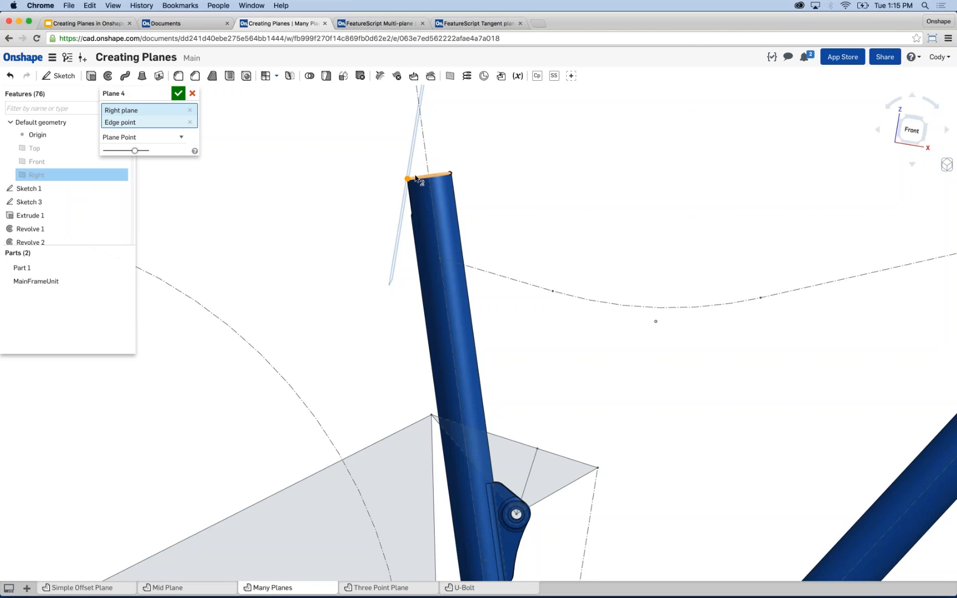
scroll(415, 179, down, 2)
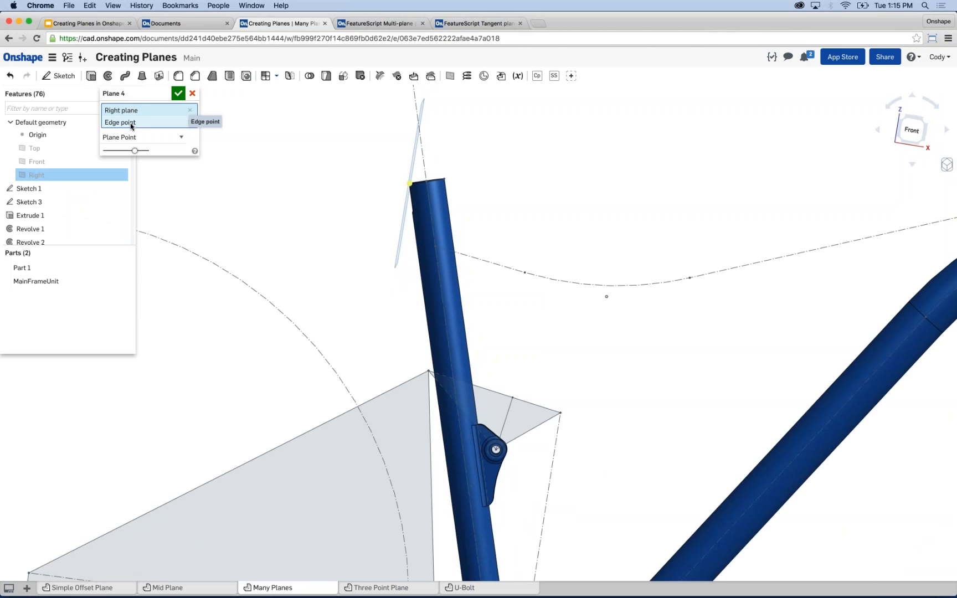
mouse_move(498, 221)
right_down()
mouse_move(847, 266)
mouse_move(795, 259)
mouse_move(746, 280)
mouse_move(256, 242)
right_up()
scroll(256, 243, up, 4)
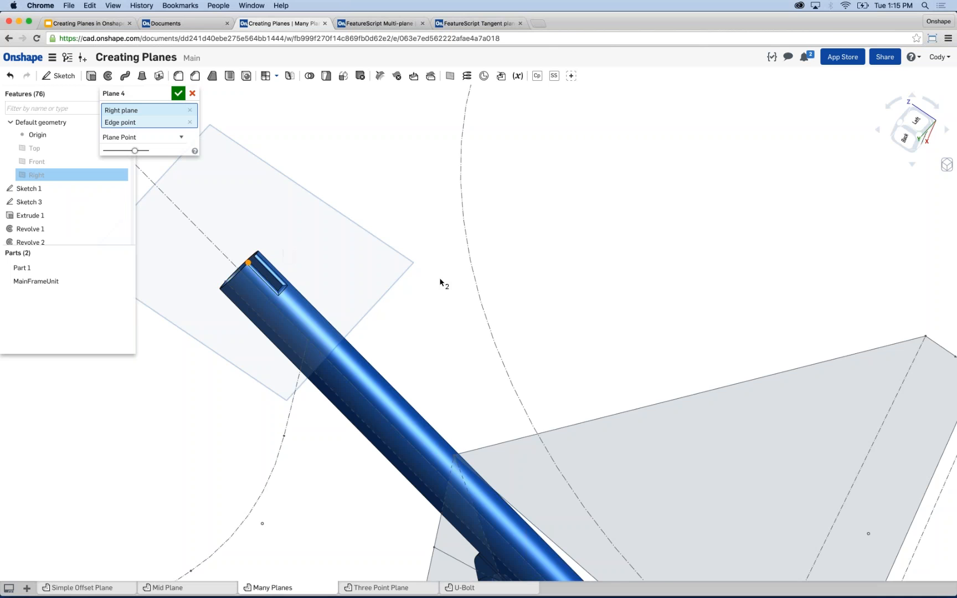
scroll(441, 282, down, 2)
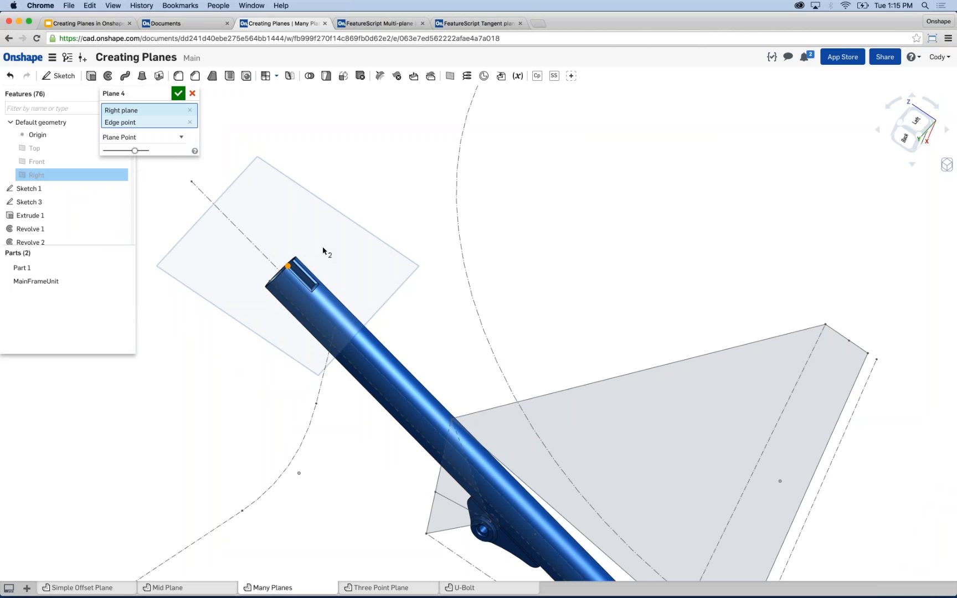
scroll(411, 246, down, 2)
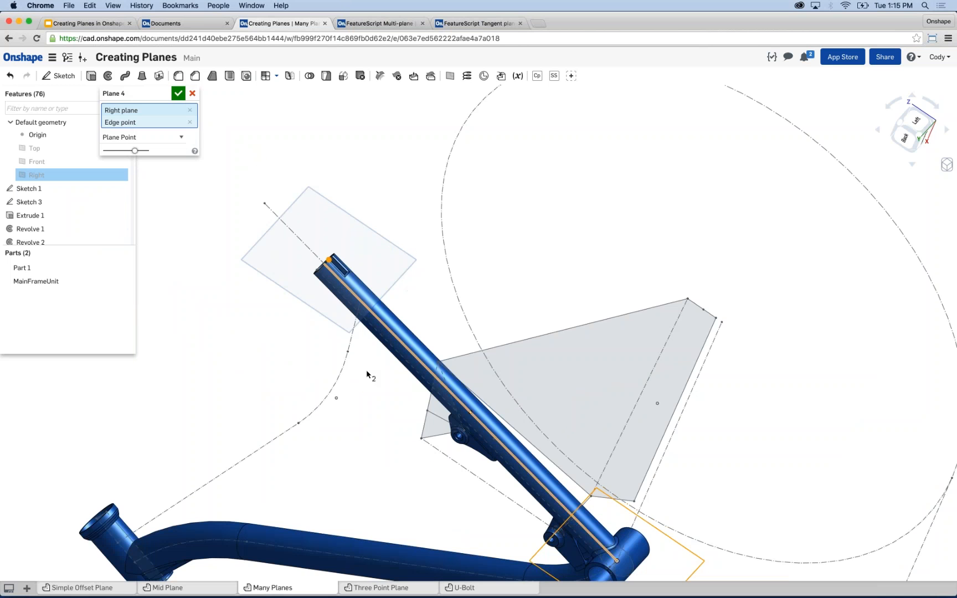
right_drag(368, 376, 560, 342)
scroll(544, 321, down, 1)
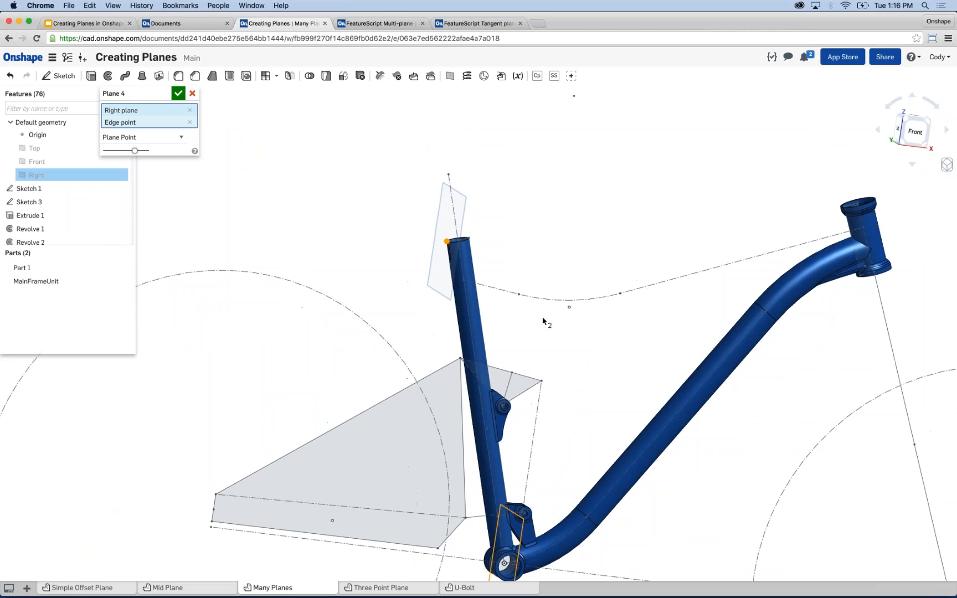
middle_drag(543, 321, 521, 290)
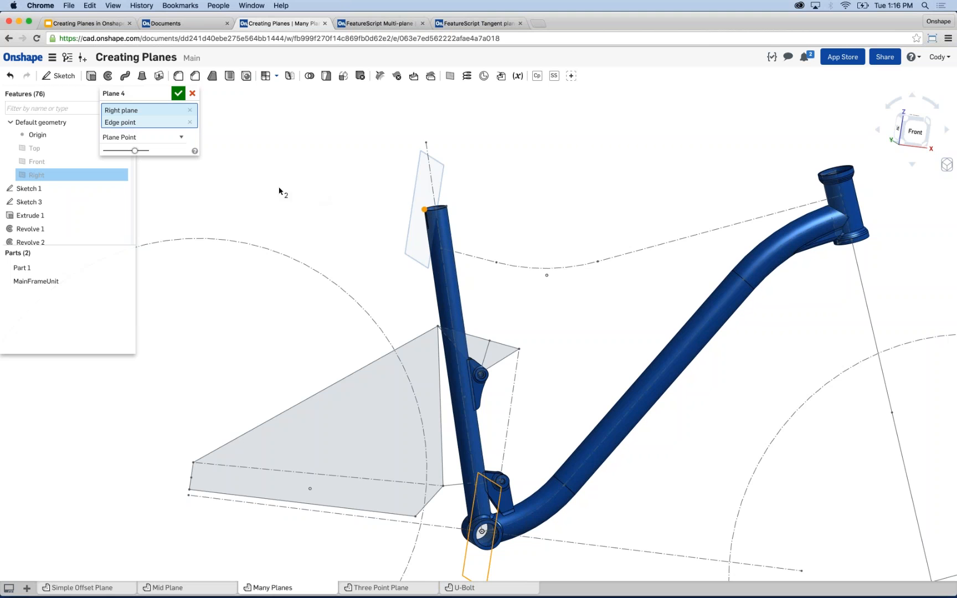
key(Escape)
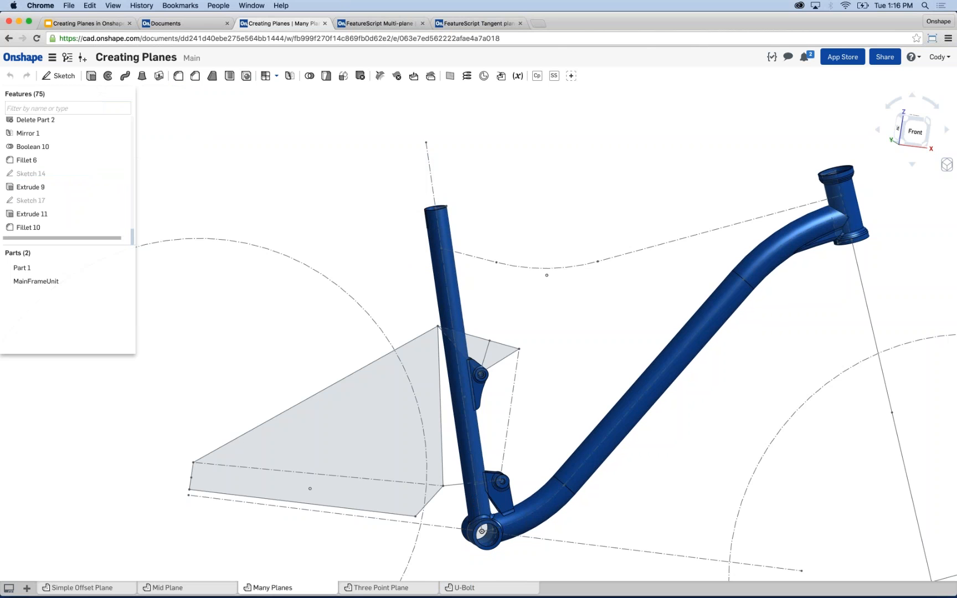
Set up a Line Angle plane through Sketch 1's seat tube centerline, with its angle measured from the Right plane
click(450, 76)
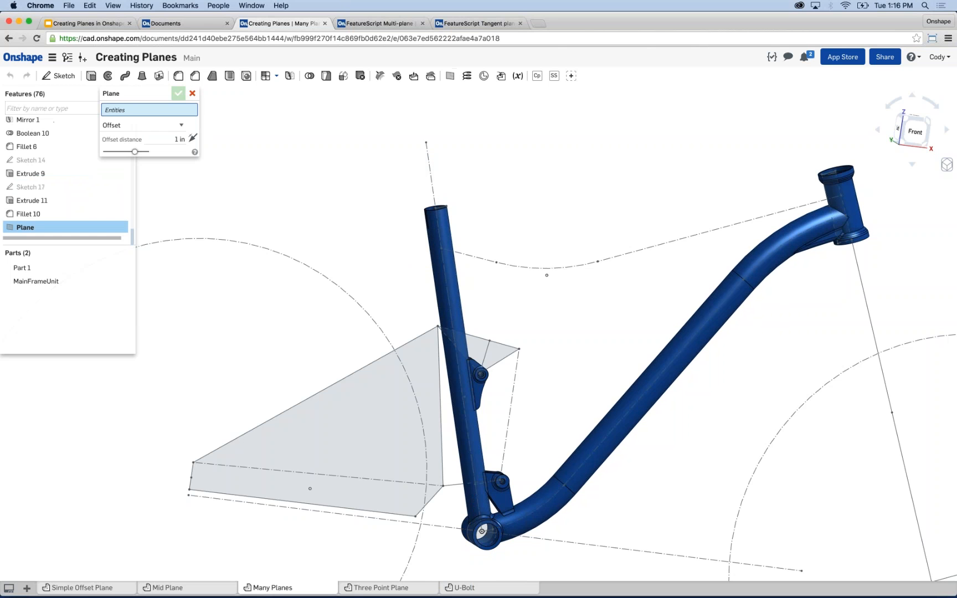
click(139, 124)
click(138, 142)
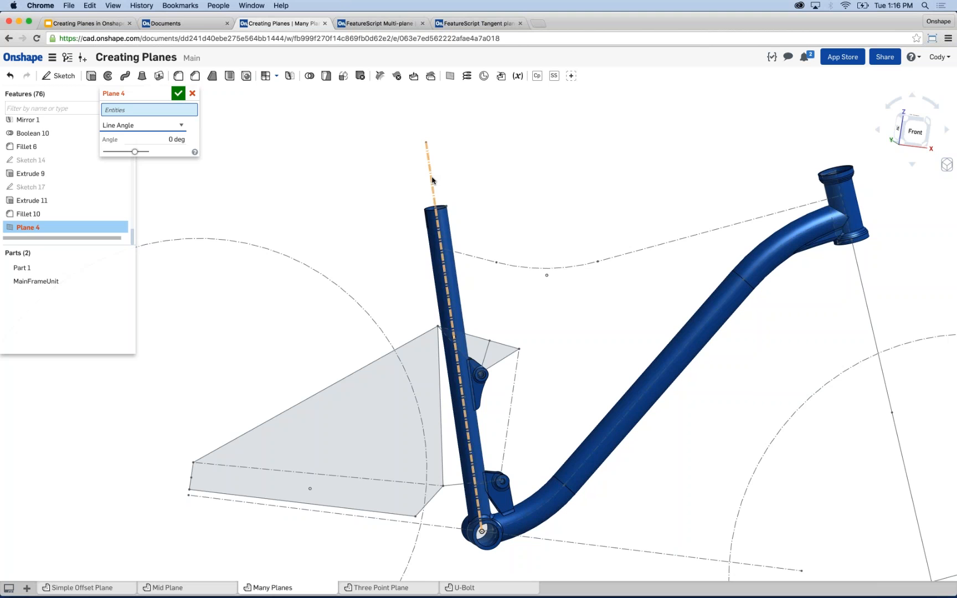
click(433, 180)
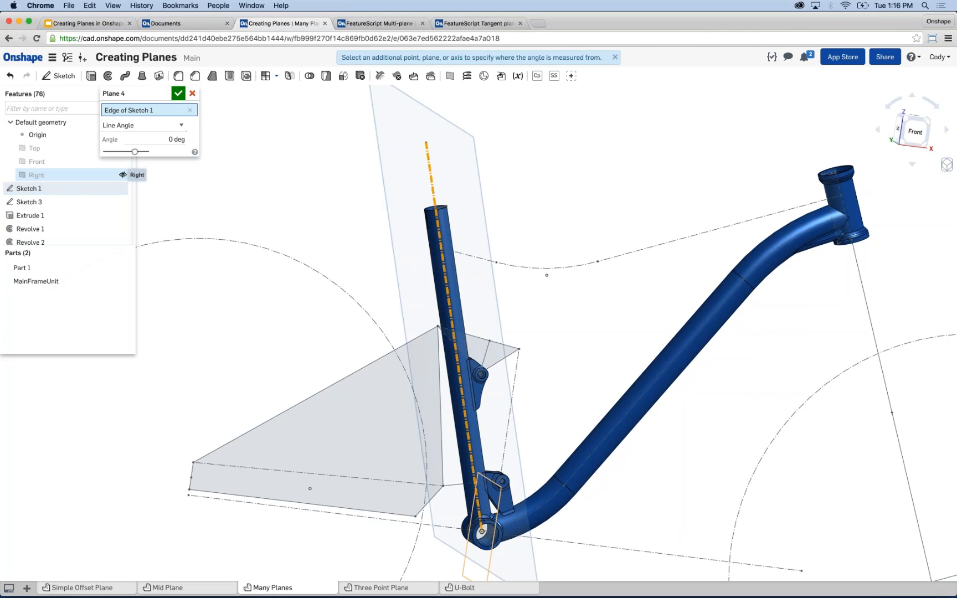
click(123, 175)
Set the plane's angle to 45 deg and check its tilt about the seat tube centerline against the Right plane
right_drag(283, 215, 303, 216)
triple_click(171, 151)
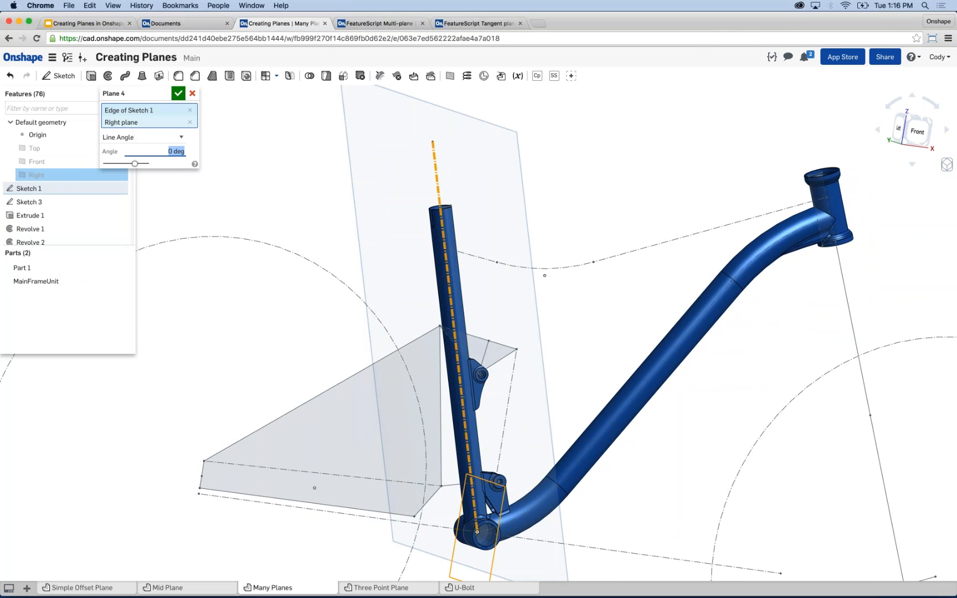
text(45)
key(Return)
right_drag(433, 214, 414, 292)
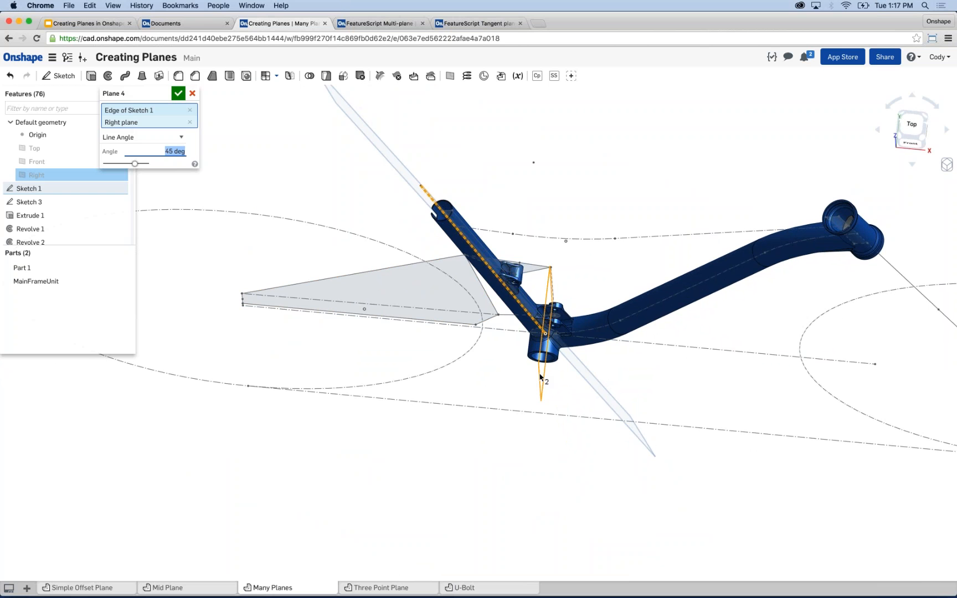
right_drag(488, 159, 478, 132)
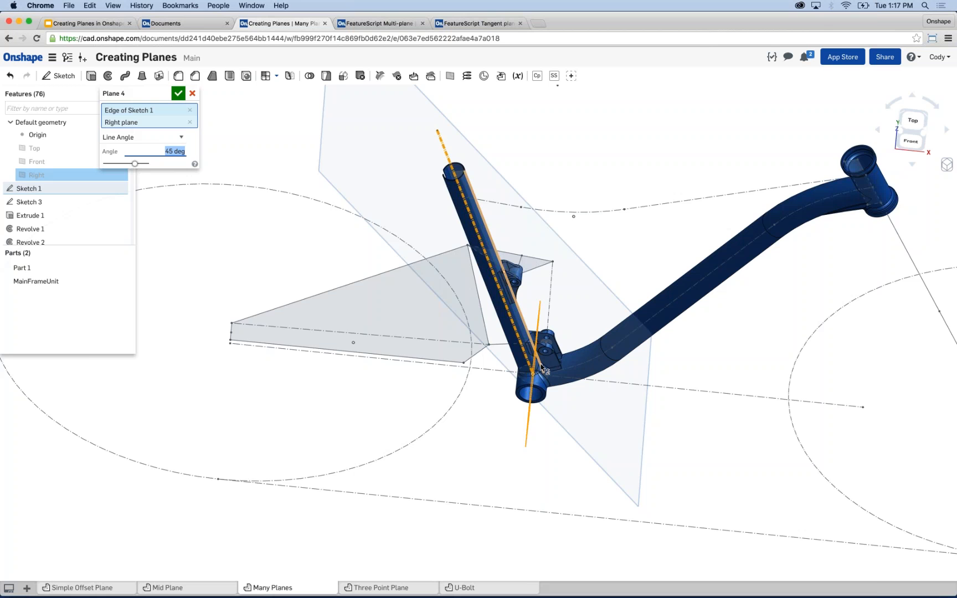
scroll(542, 367, down, 2)
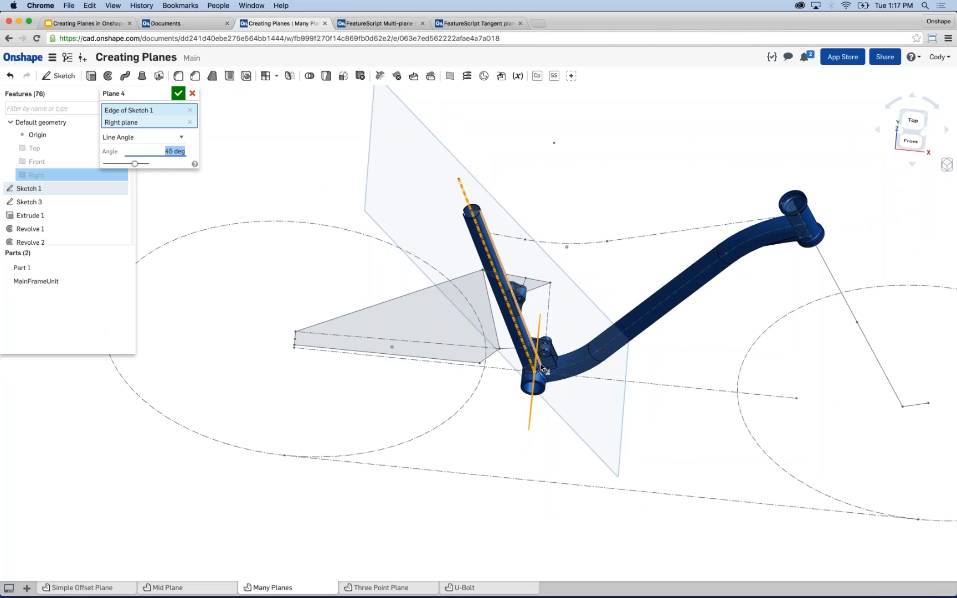
Try angles of 90 deg and 120 deg for the plane about the seat tube centerline, and cancel the plane
text(90)
key(Return)
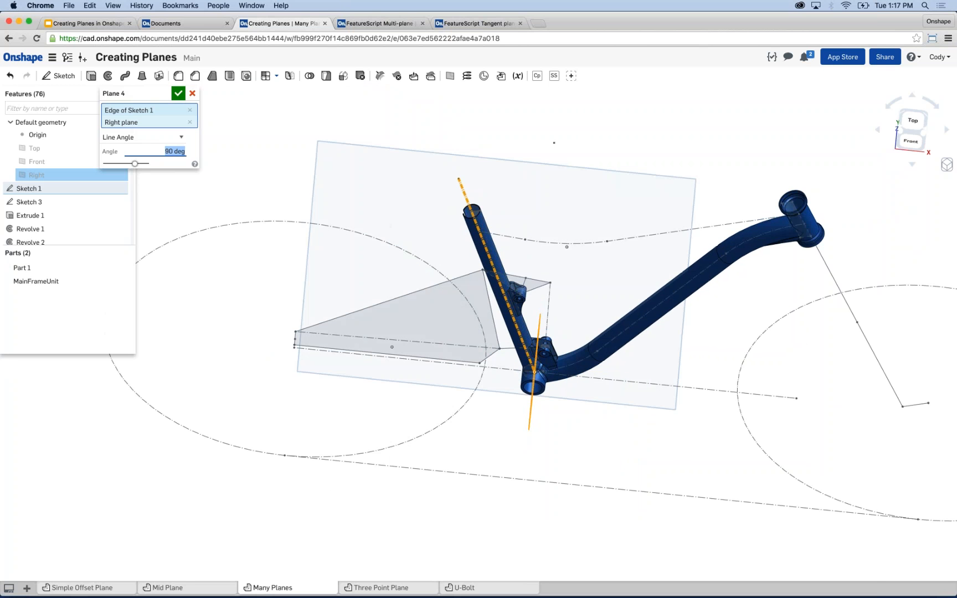
text(120)
key(Return)
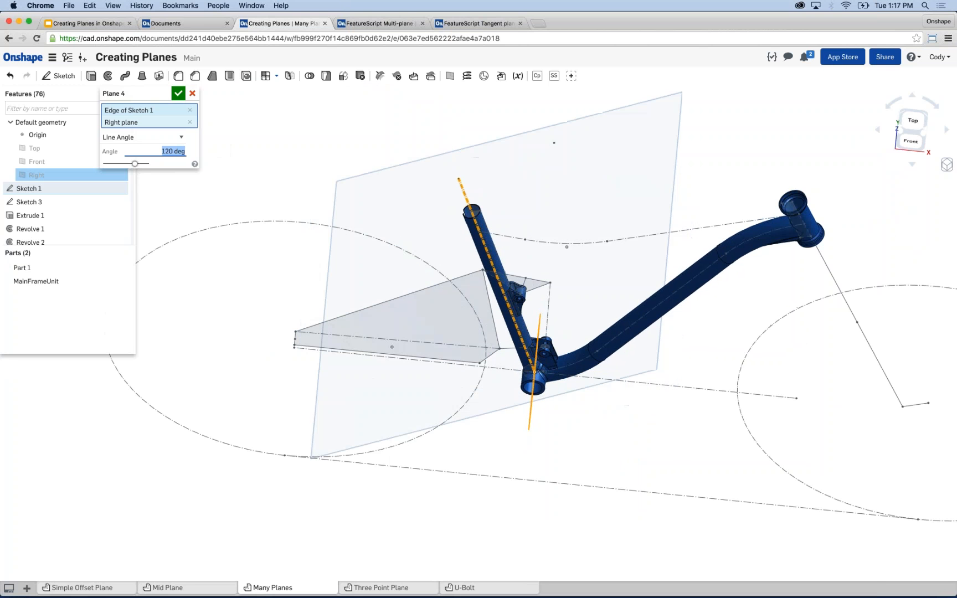
mouse_move(347, 146)
right_down()
mouse_move(363, 183)
mouse_move(363, 146)
right_up()
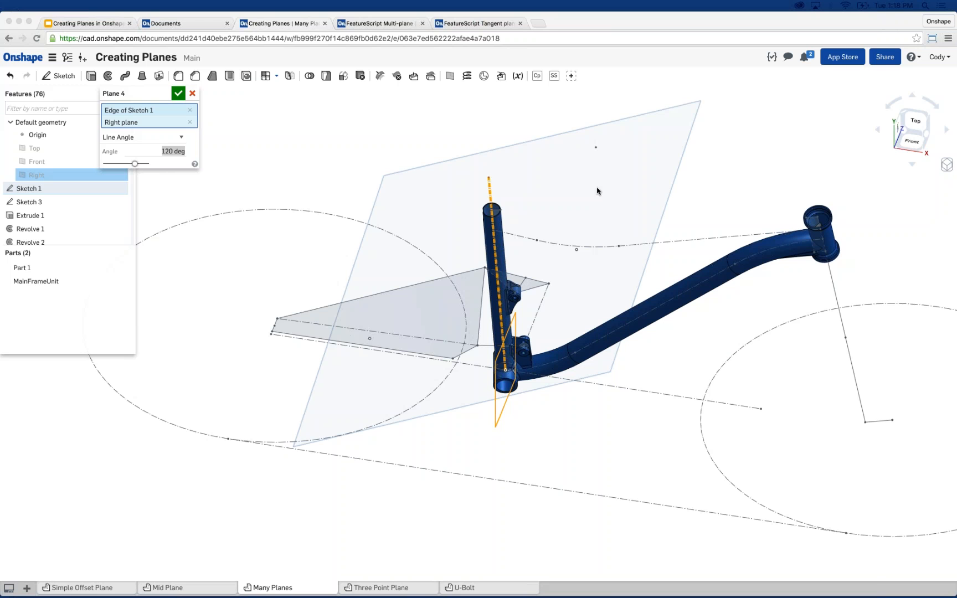
mouse_move(374, 152)
right_down()
mouse_move(354, 237)
mouse_move(359, 149)
mouse_move(245, 128)
right_up()
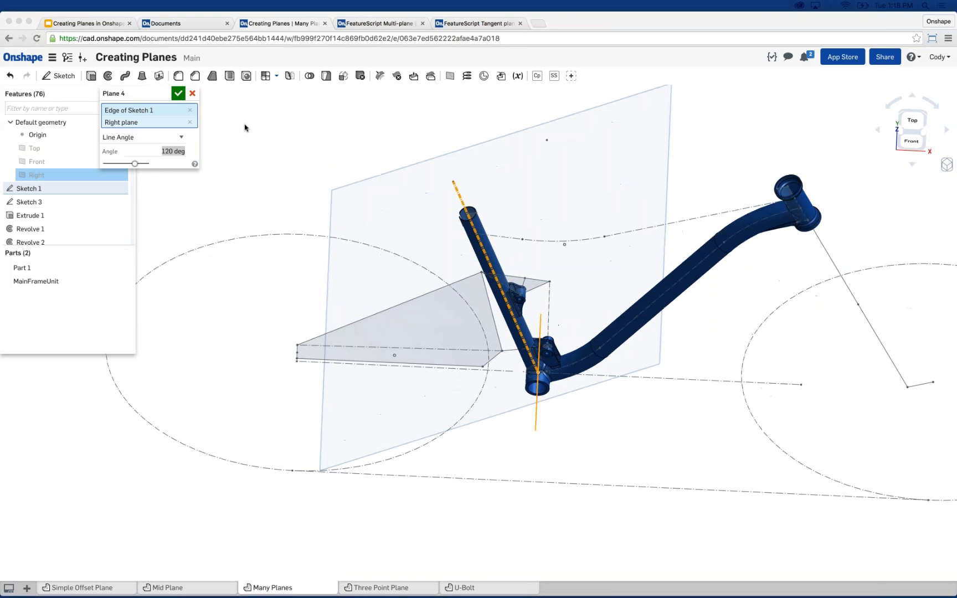
click(192, 94)
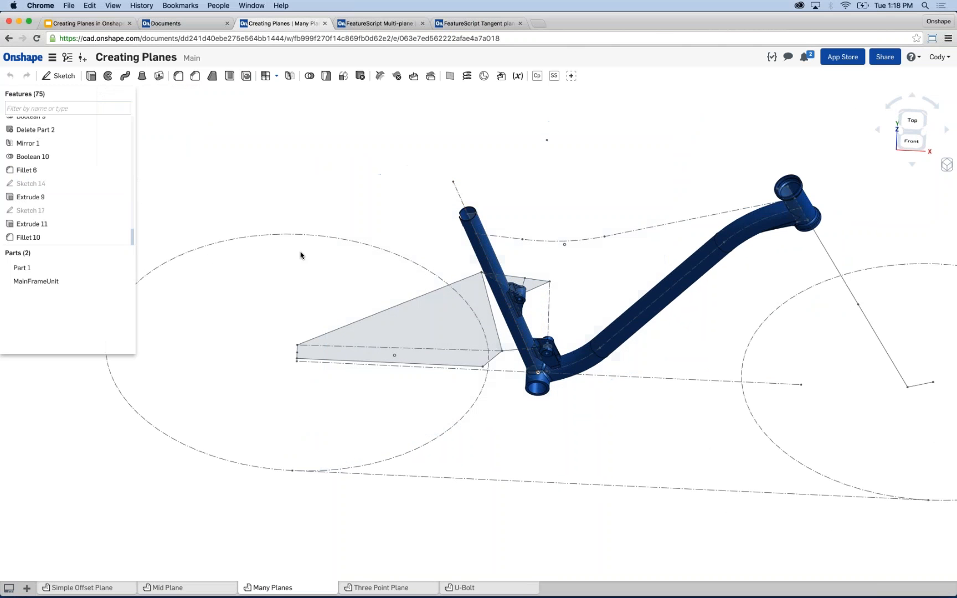
Preselect the Right plane and the vertex at the seat tube's slotted upper end, and start a Plane Point plane from them
right_drag(345, 195, 312, 203)
scroll(312, 203, down, 1)
middle_drag(313, 213, 302, 218)
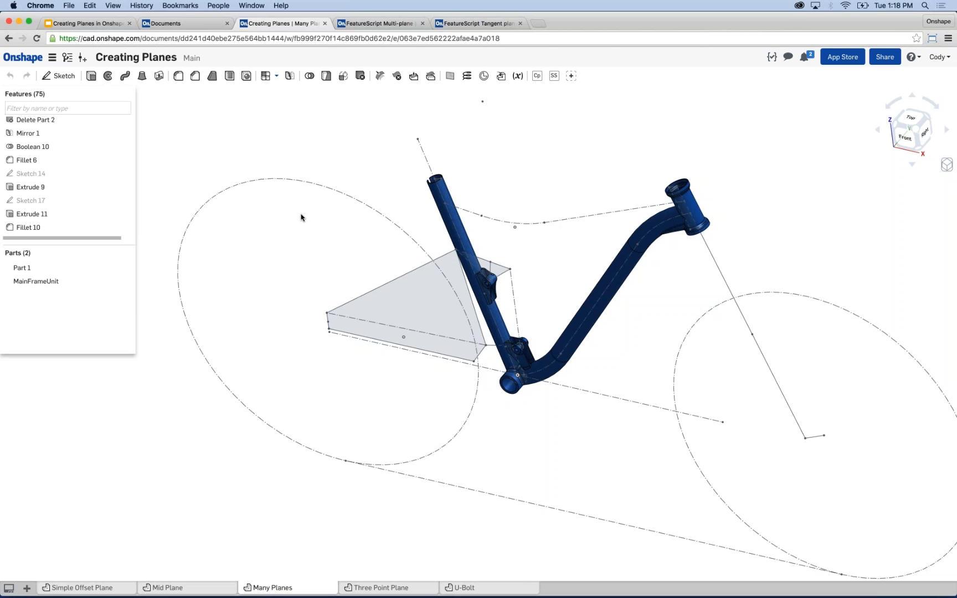
scroll(66, 183, up, 15)
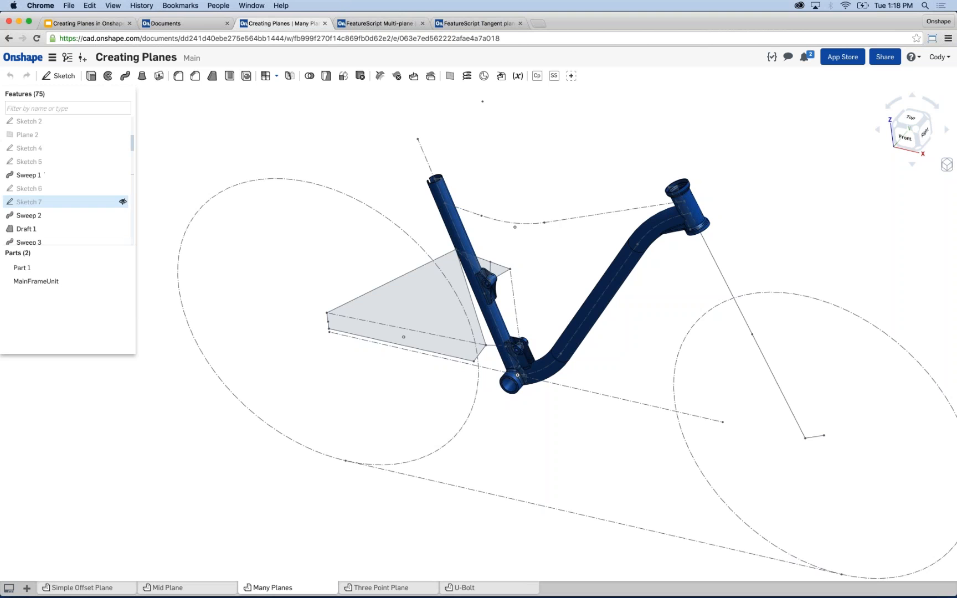
click(37, 175)
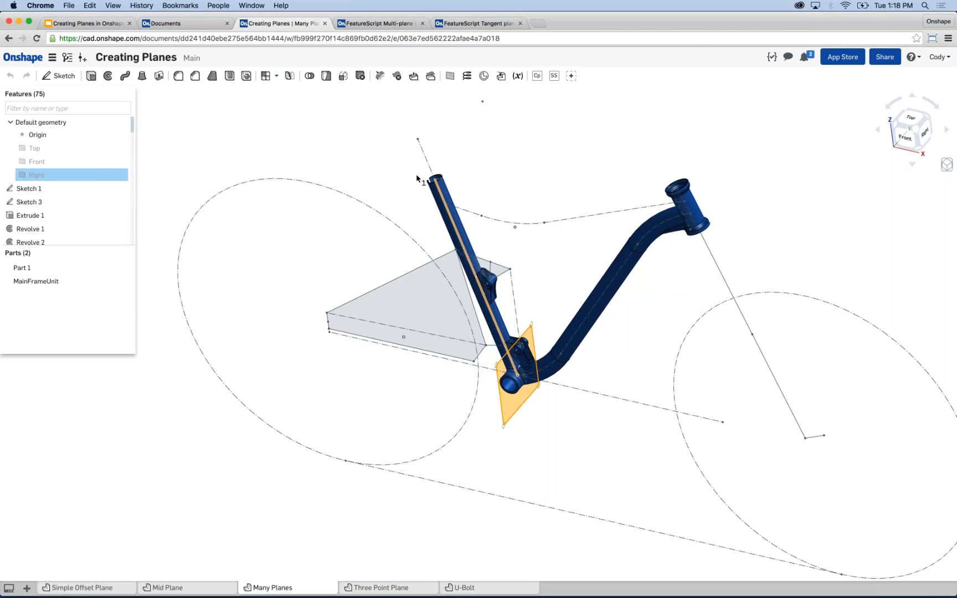
scroll(420, 180, up, 5)
scroll(421, 180, up, 3)
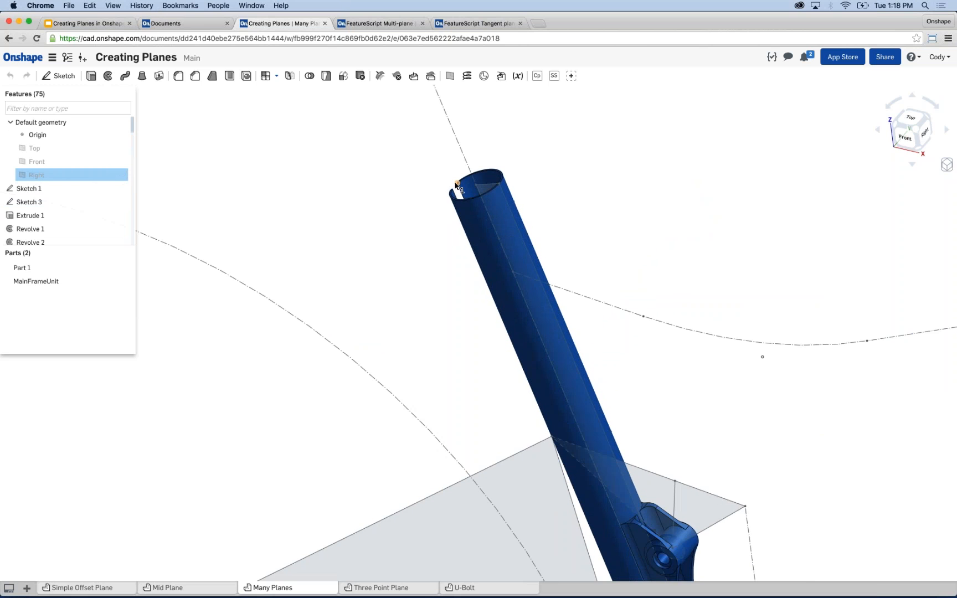
click(457, 184)
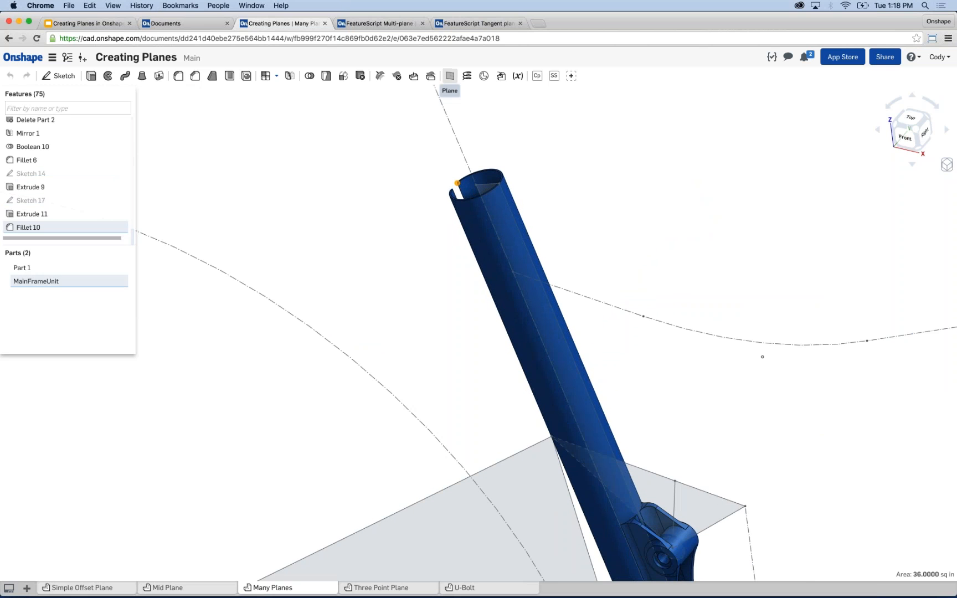
click(449, 76)
Check the previewed plane against the seat tube's slotted end from the front, and cancel it
mouse_move(545, 190)
right_down()
mouse_move(576, 178)
mouse_move(568, 173)
right_up()
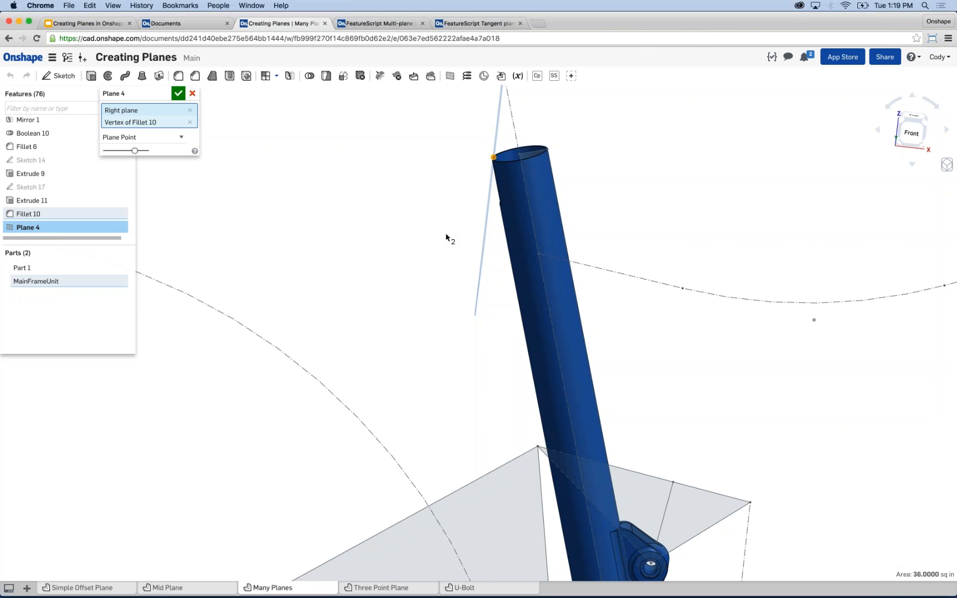
scroll(417, 240, down, 3)
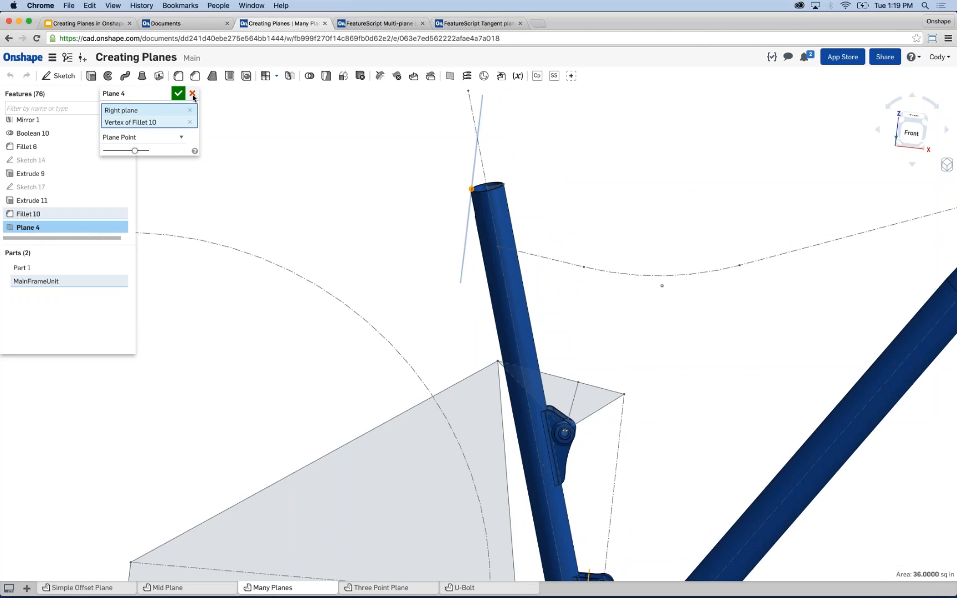
click(180, 93)
Set up a Point Normal plane perpendicular to Sketch 3's upper rear triangle edge, passing through Sketch 1's rear wheel center point
mouse_move(279, 189)
right_down()
mouse_move(245, 202)
mouse_move(279, 194)
right_up()
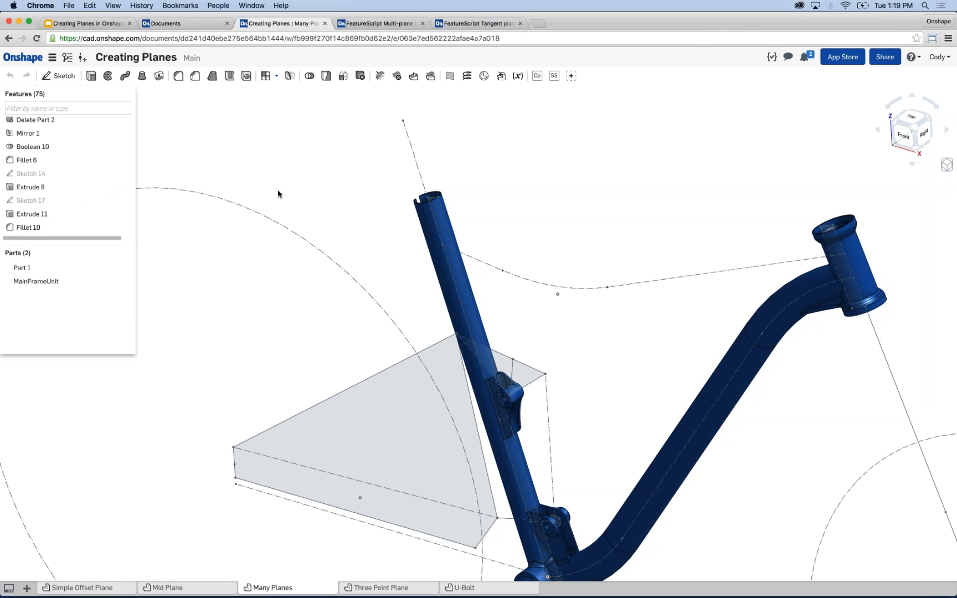
middle_drag(294, 192, 295, 189)
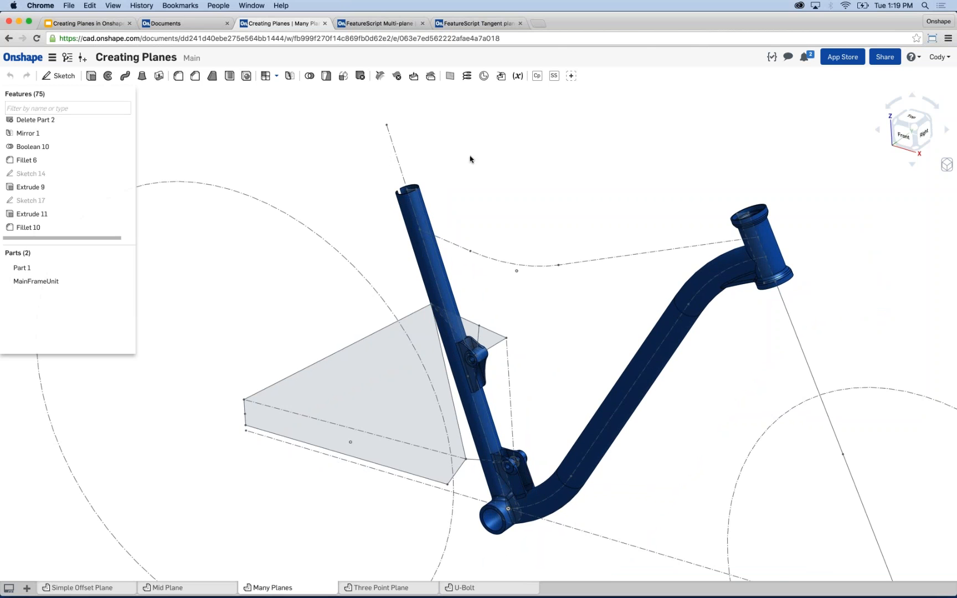
middle_drag(464, 165, 465, 158)
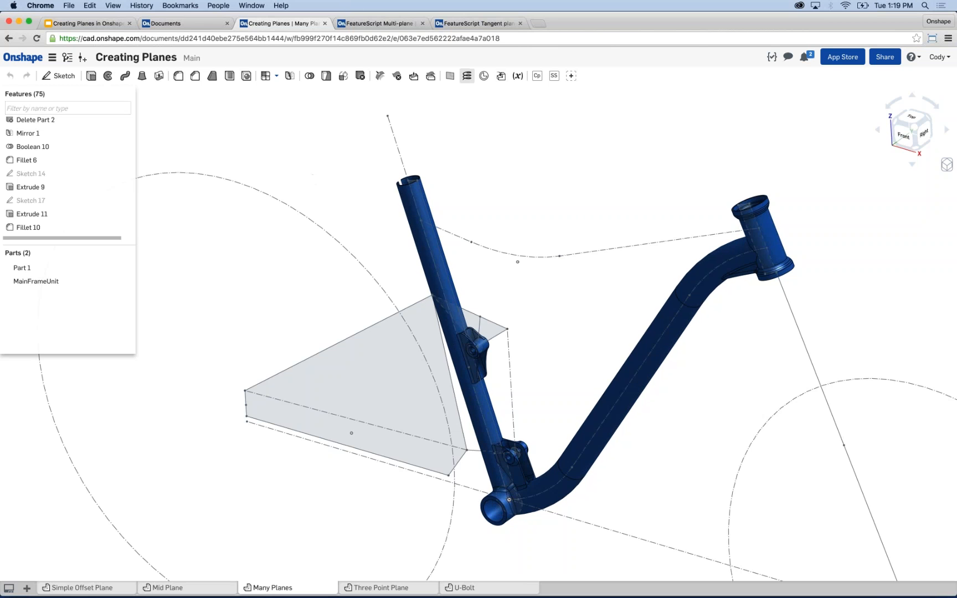
click(451, 79)
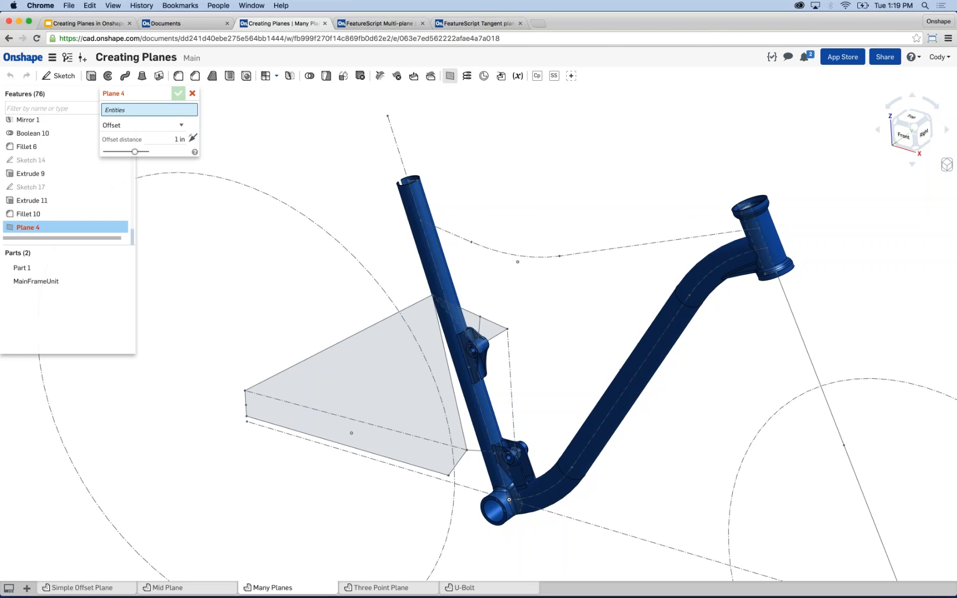
click(141, 125)
click(130, 150)
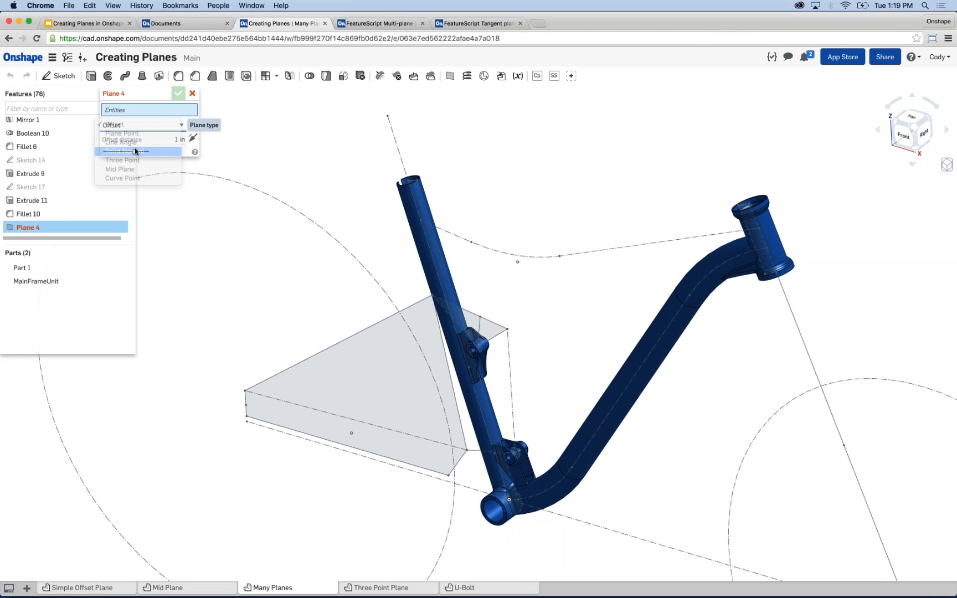
click(312, 359)
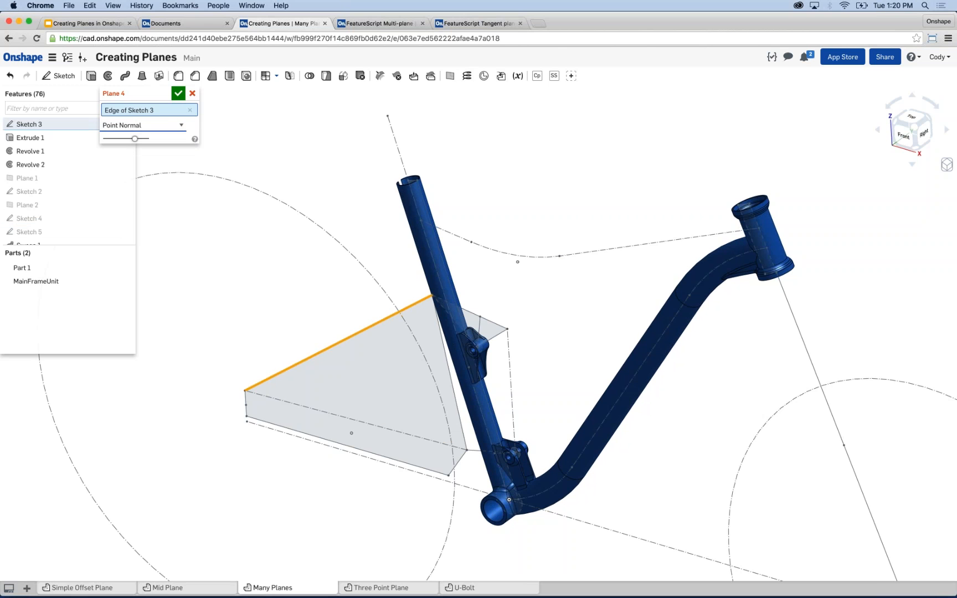
click(351, 433)
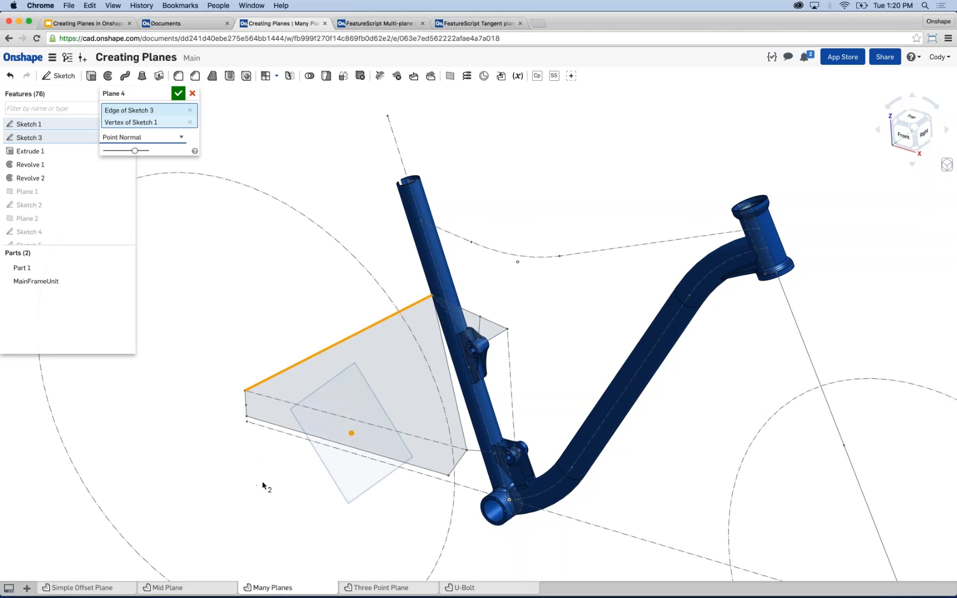
Examine the Point Normal plane edge-on against the highlighted sketch line and point, and discard the plane
right_drag(262, 481, 298, 463)
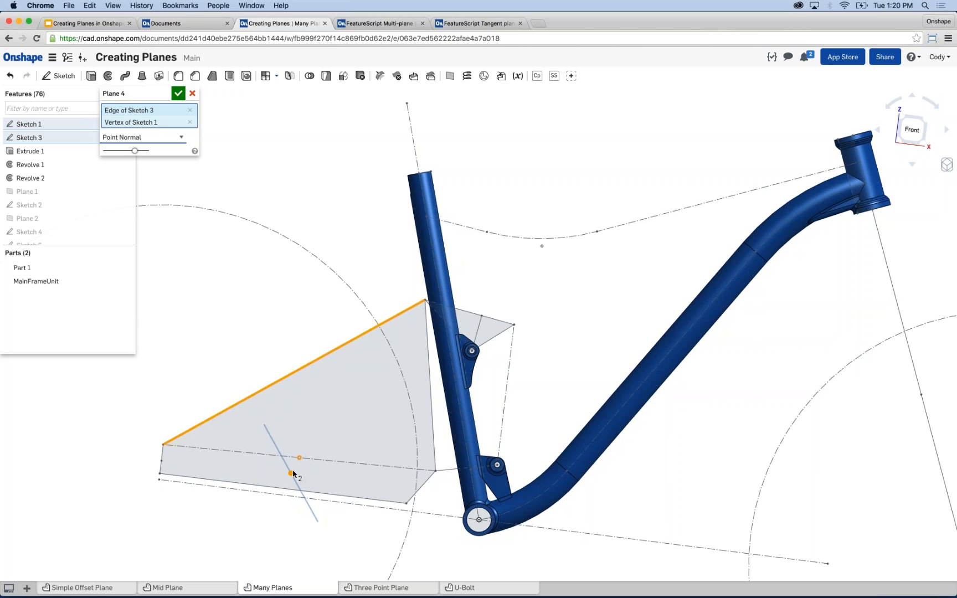
scroll(293, 474, down, 2)
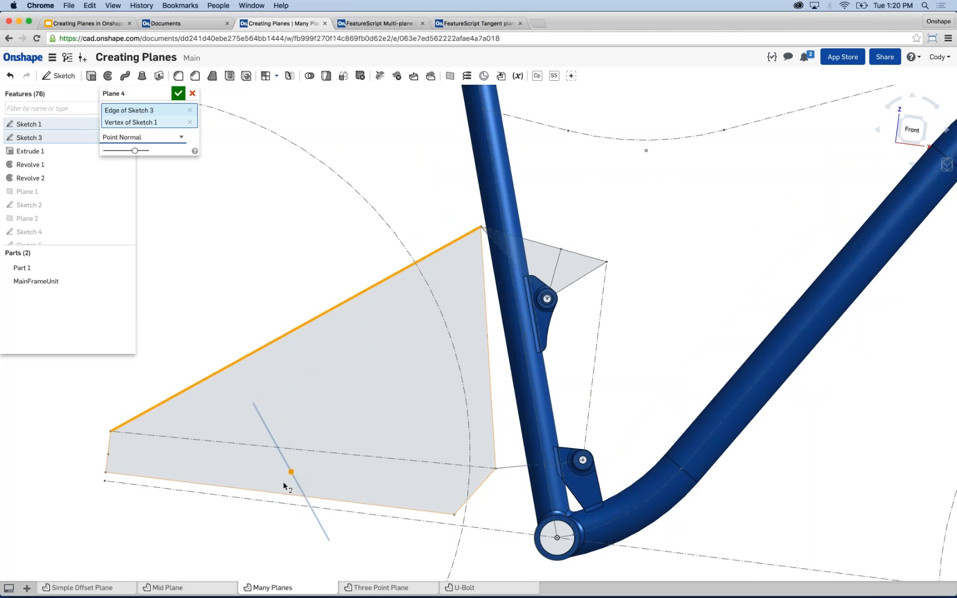
mouse_move(284, 487)
right_down()
mouse_move(332, 491)
mouse_move(246, 498)
mouse_move(277, 490)
right_up()
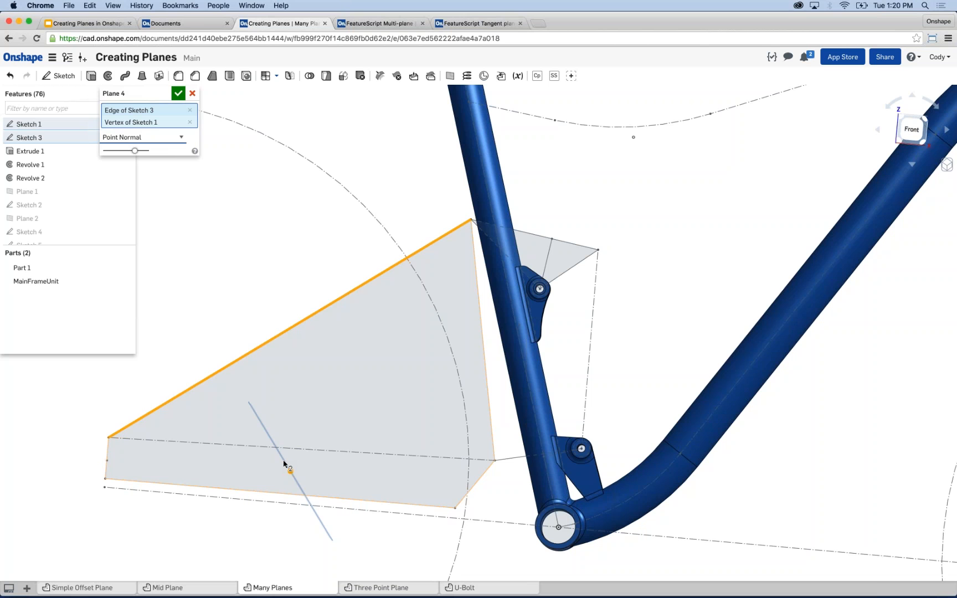
click(192, 93)
Open the Three Point Plane studio and examine the squeegee's handle, clamp and the guide curves between them
click(380, 588)
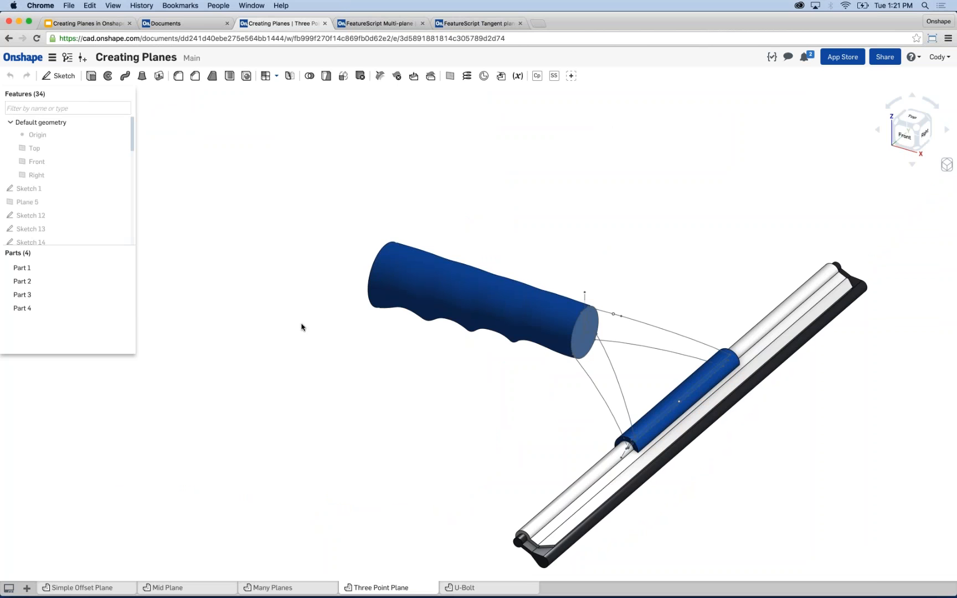
right_drag(365, 379, 437, 396)
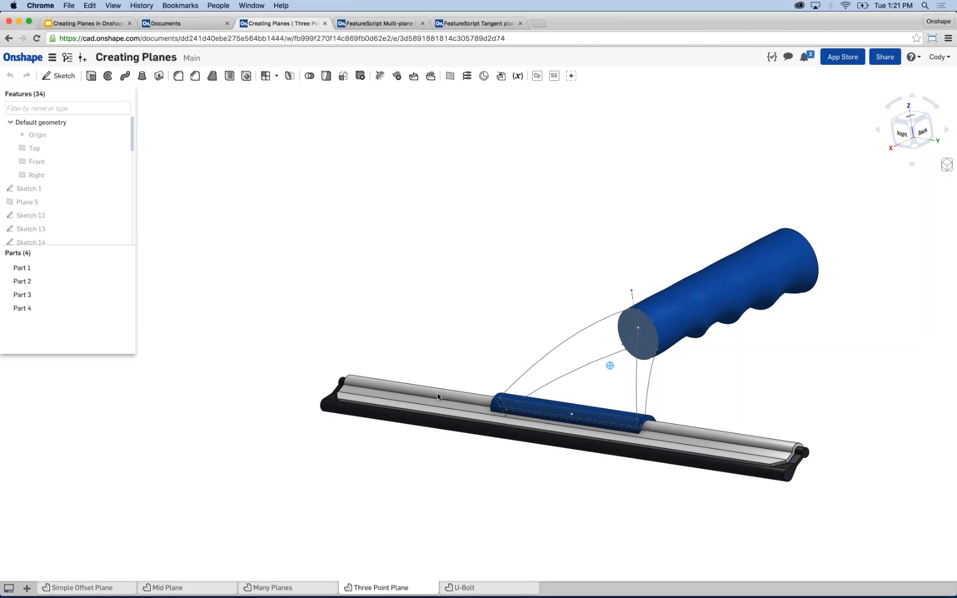
scroll(550, 343, up, 5)
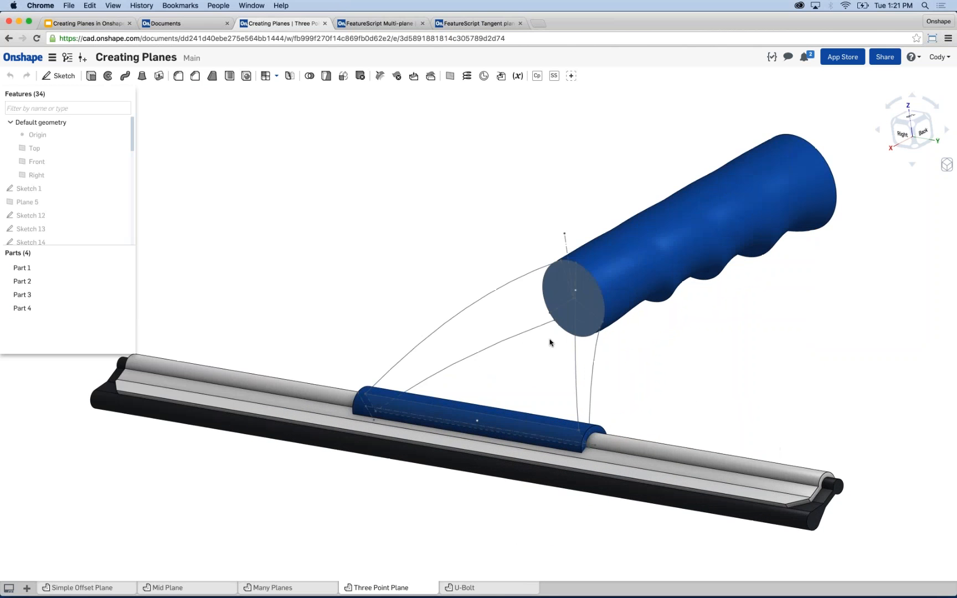
scroll(550, 342, up, 1)
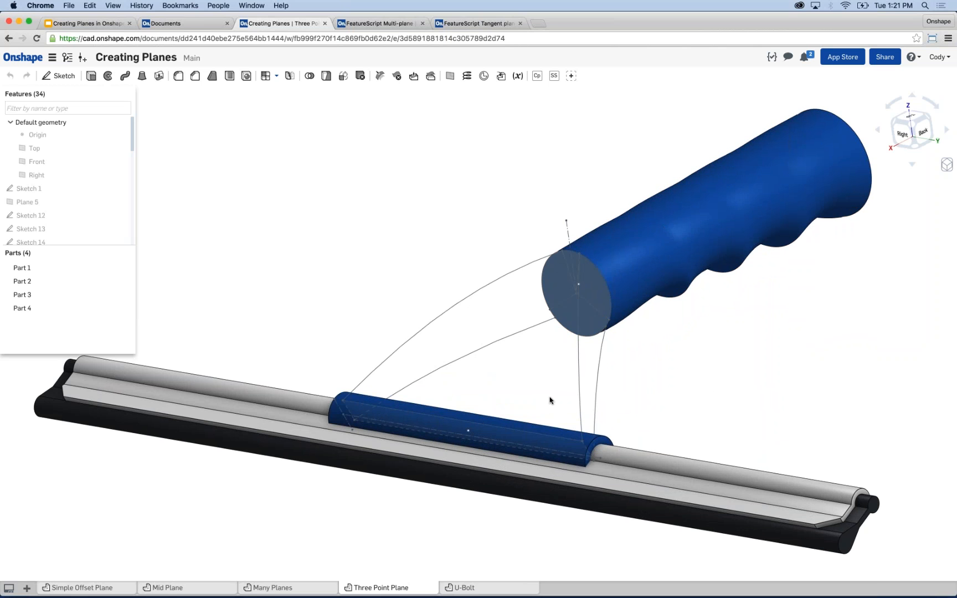
right_drag(432, 331, 554, 321)
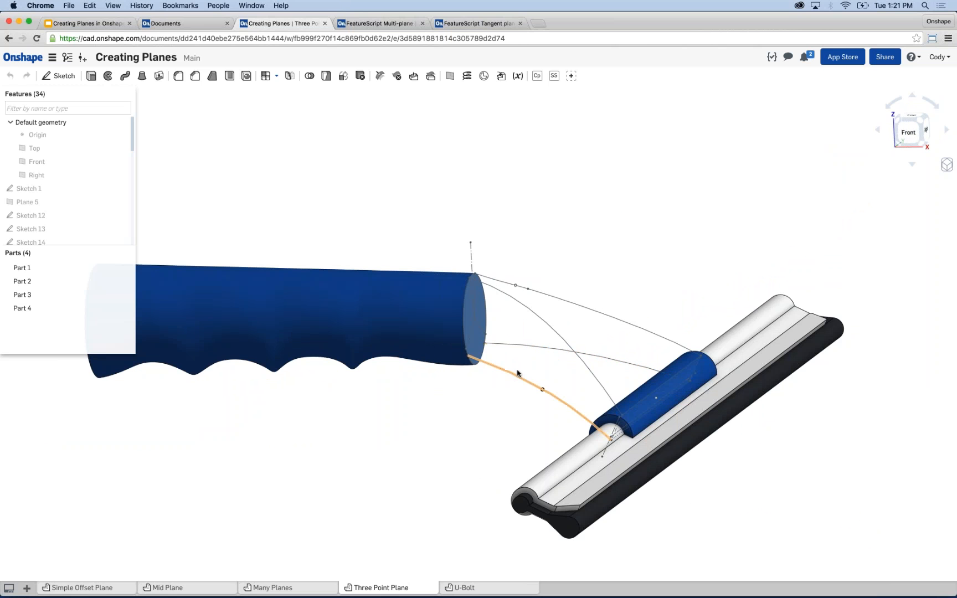
right_drag(550, 268, 473, 283)
scroll(124, 225, down, 10)
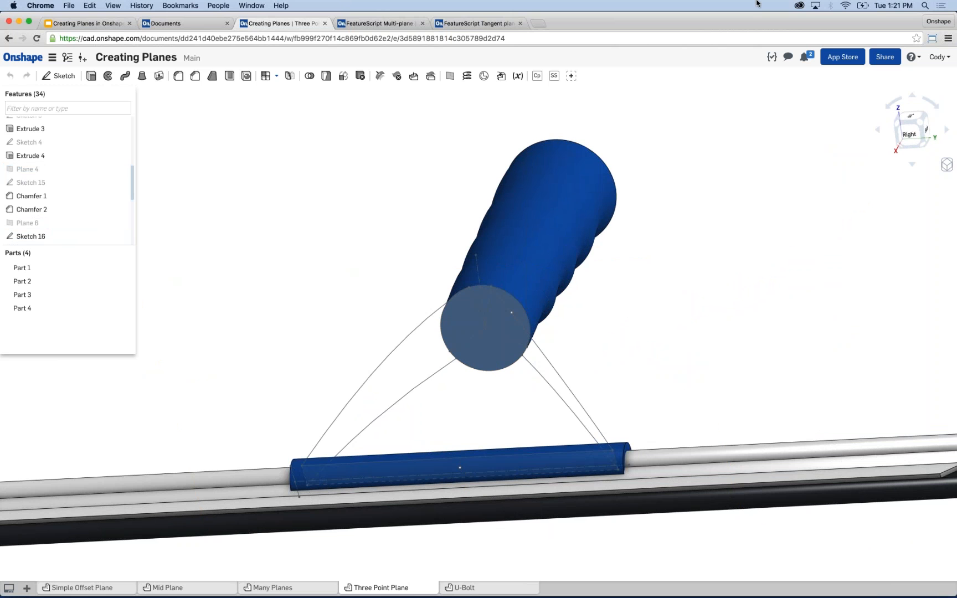
Set up a Three Point plane through two Sketch 5 vertices on the handle's end face and the Sketch 10 vertex at the clamp's end
click(450, 77)
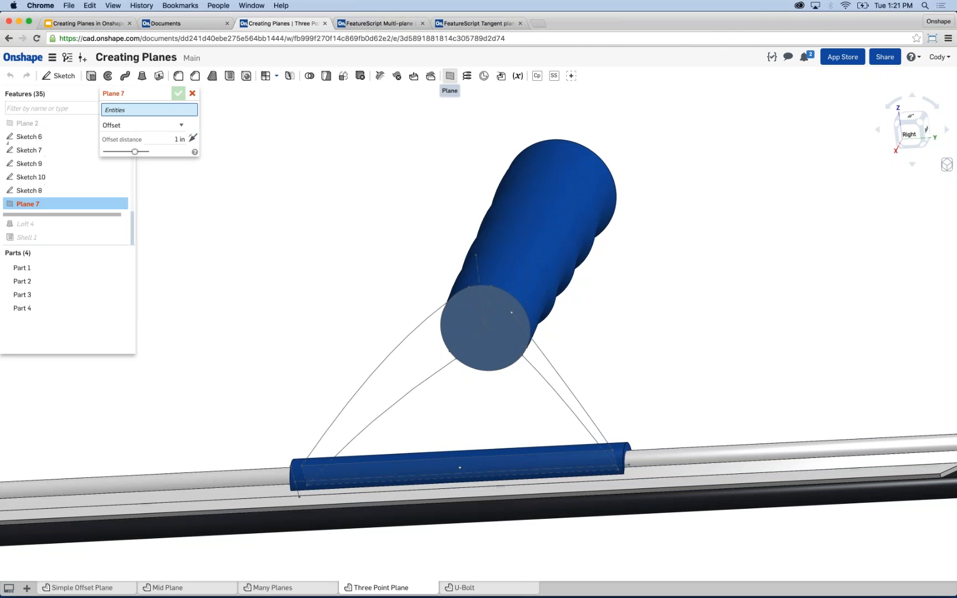
click(176, 127)
click(153, 160)
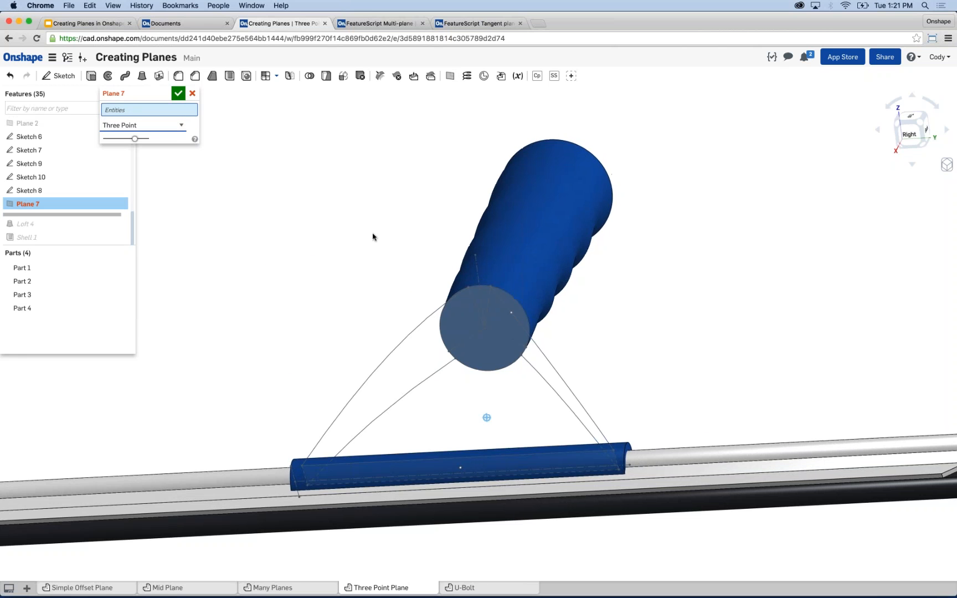
mouse_move(373, 234)
right_down()
mouse_move(406, 238)
mouse_move(423, 257)
mouse_move(418, 251)
right_up()
middle_drag(419, 250, 429, 215)
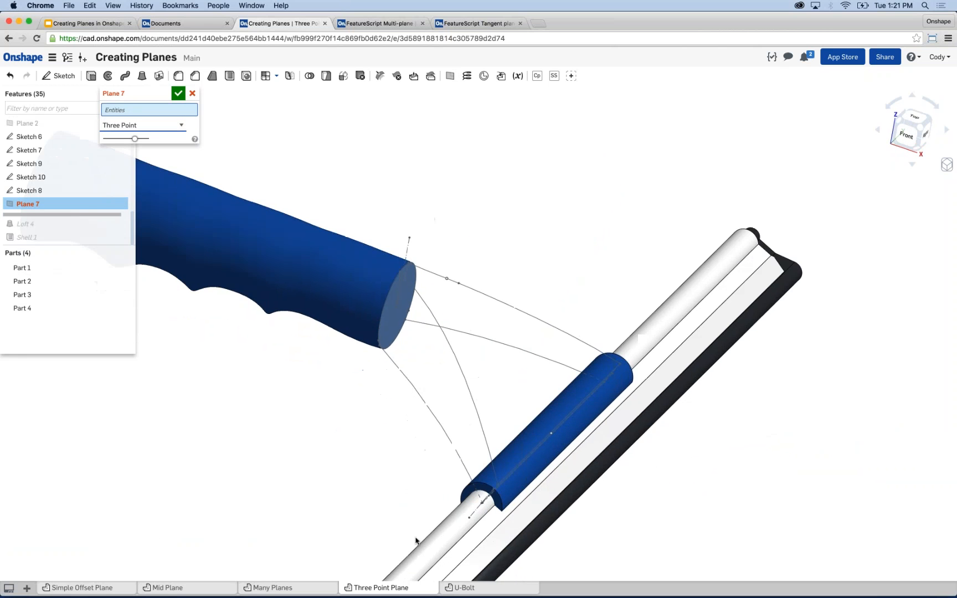
scroll(444, 487, up, 3)
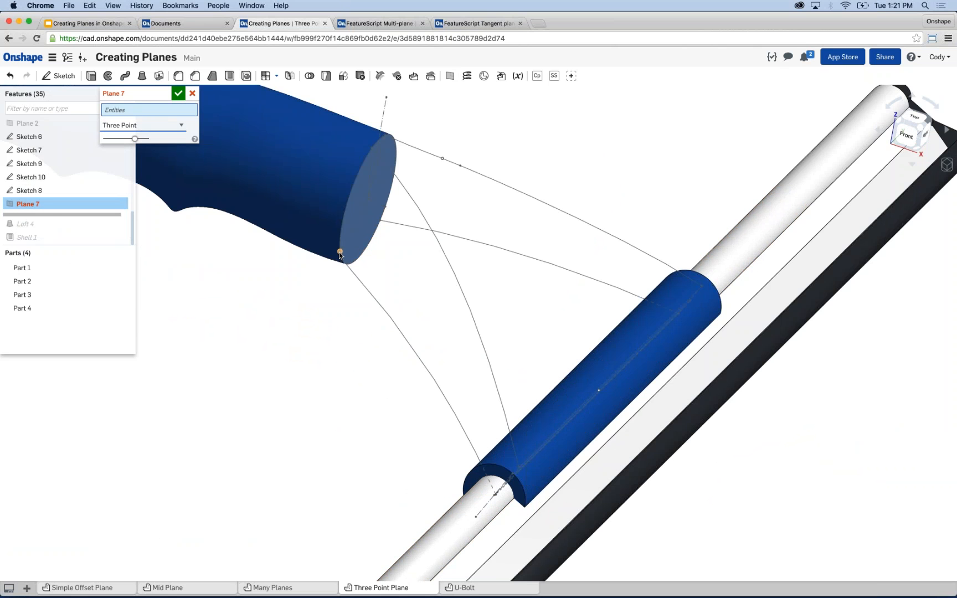
click(340, 252)
click(371, 147)
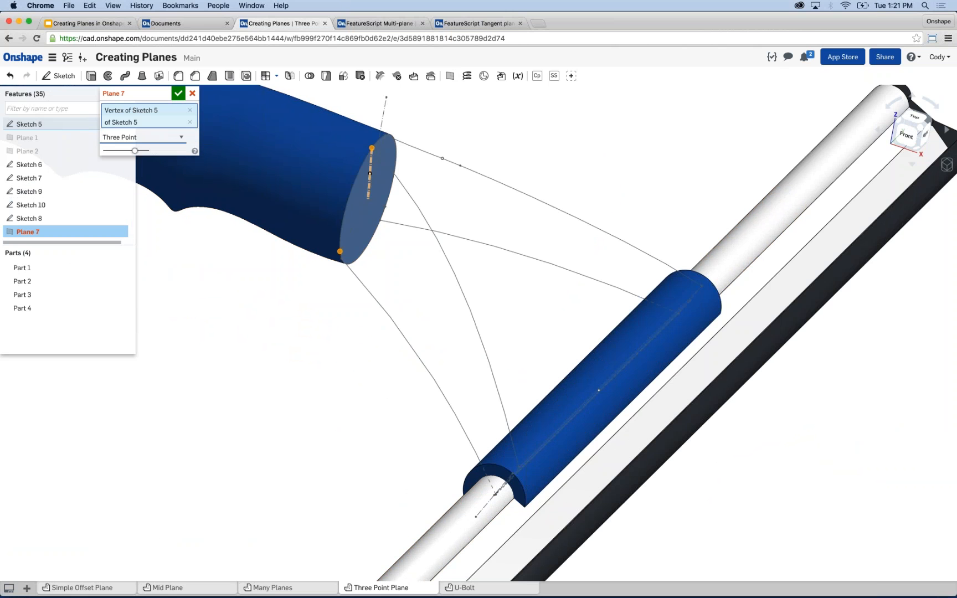
right_drag(440, 460, 458, 464)
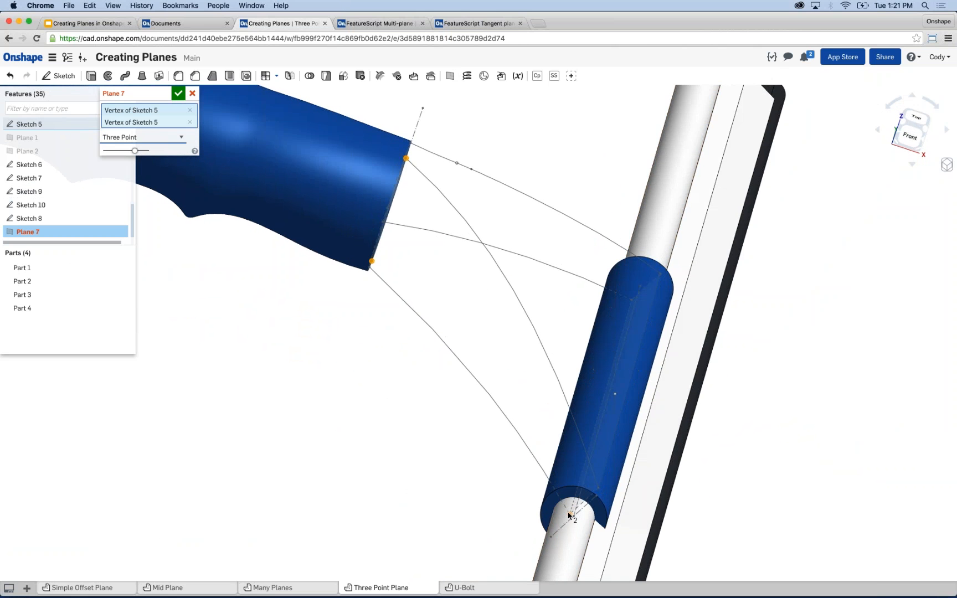
click(569, 515)
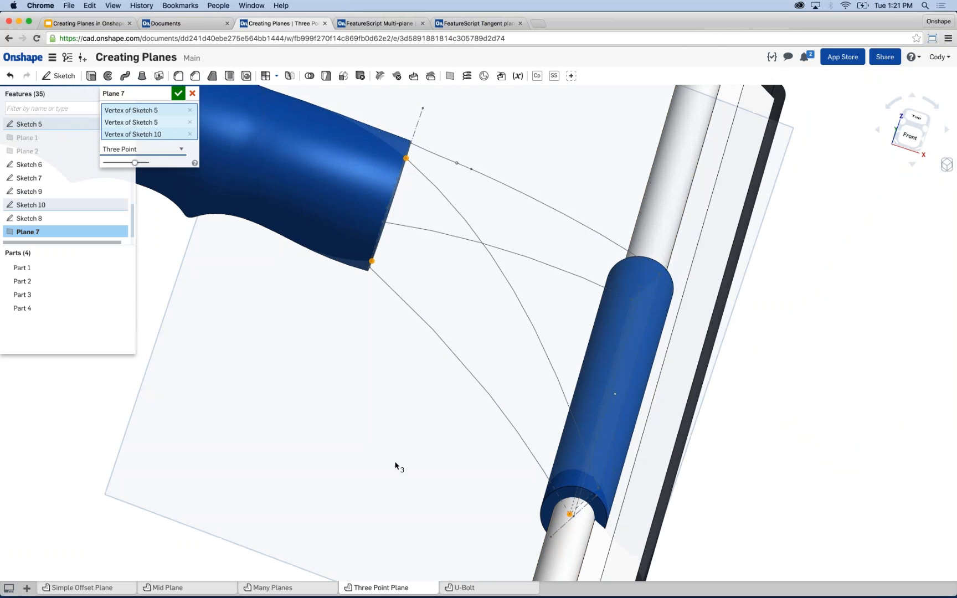
Check the three-point plane's orientation between the handle and the clamp, and accept the plane
scroll(396, 467, down, 4)
mouse_move(346, 423)
right_down()
mouse_move(321, 417)
mouse_move(303, 428)
mouse_move(347, 431)
right_up()
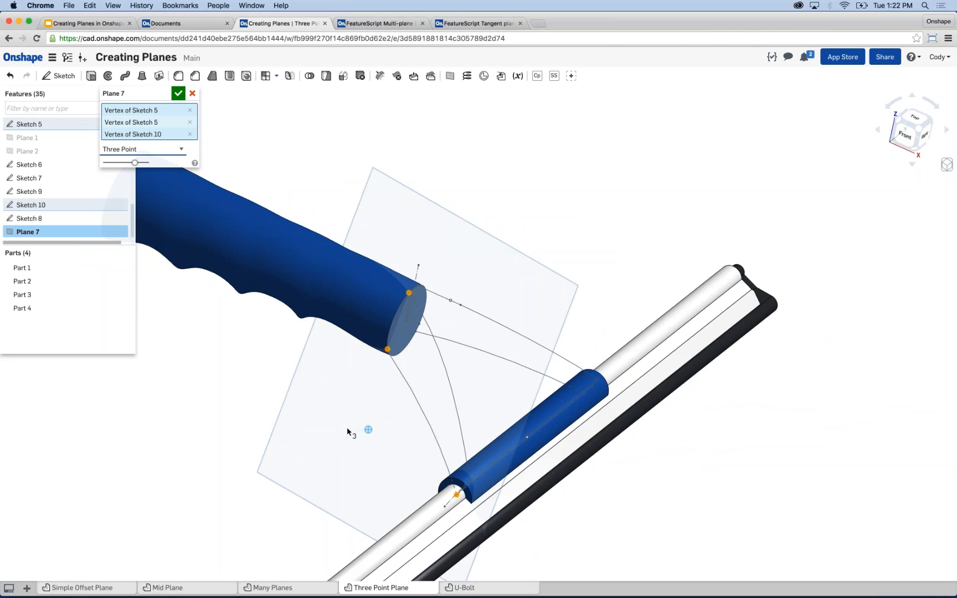
right_drag(348, 431, 315, 434)
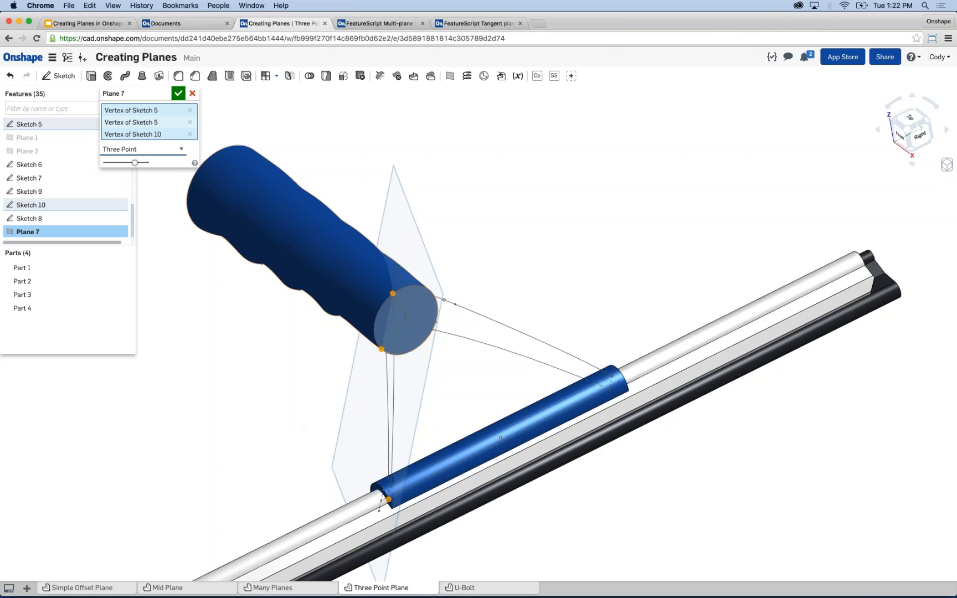
click(178, 75)
click(192, 94)
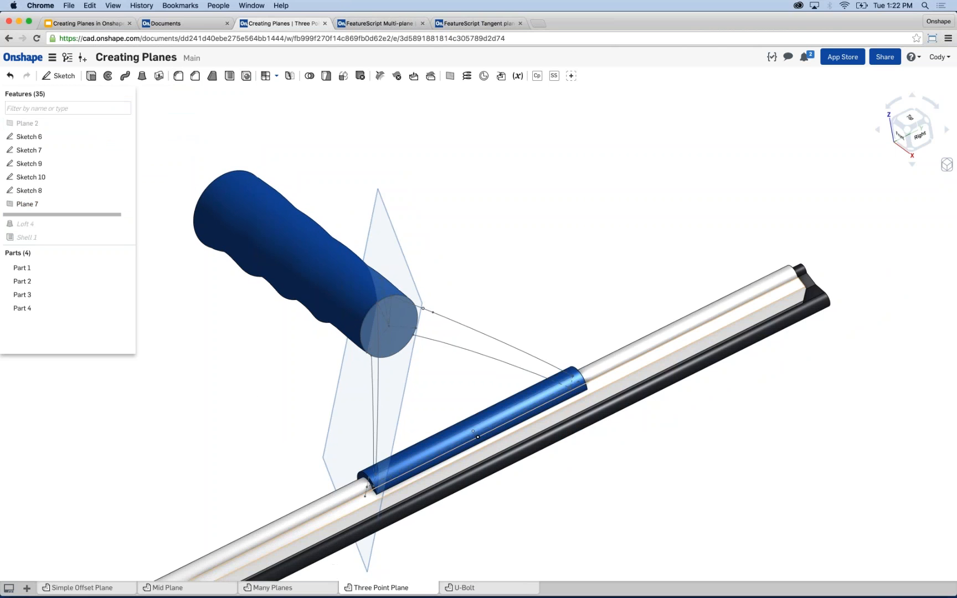
Open the Mid Plane studio and delete its existing Plane 2
click(167, 587)
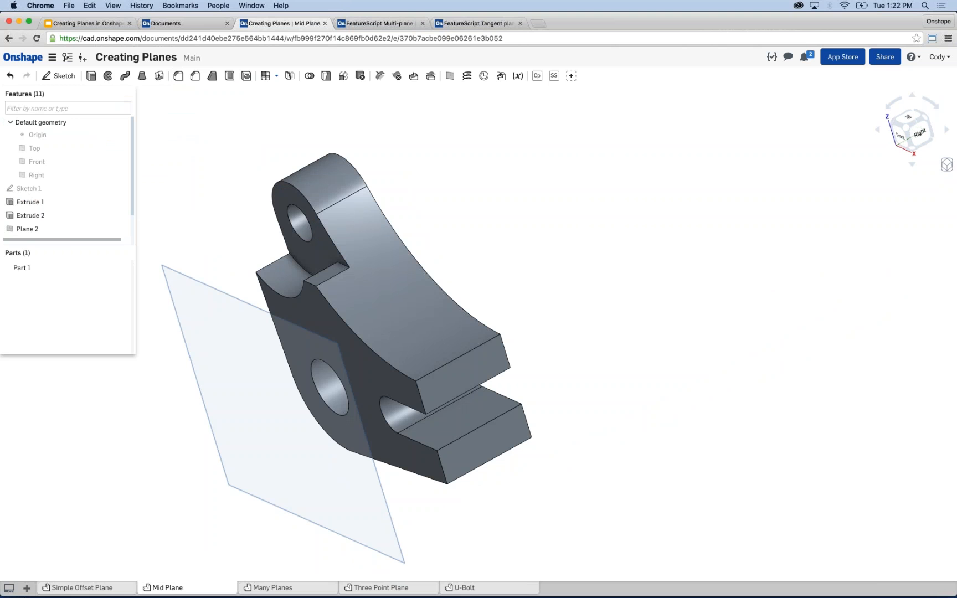
right_click(60, 229)
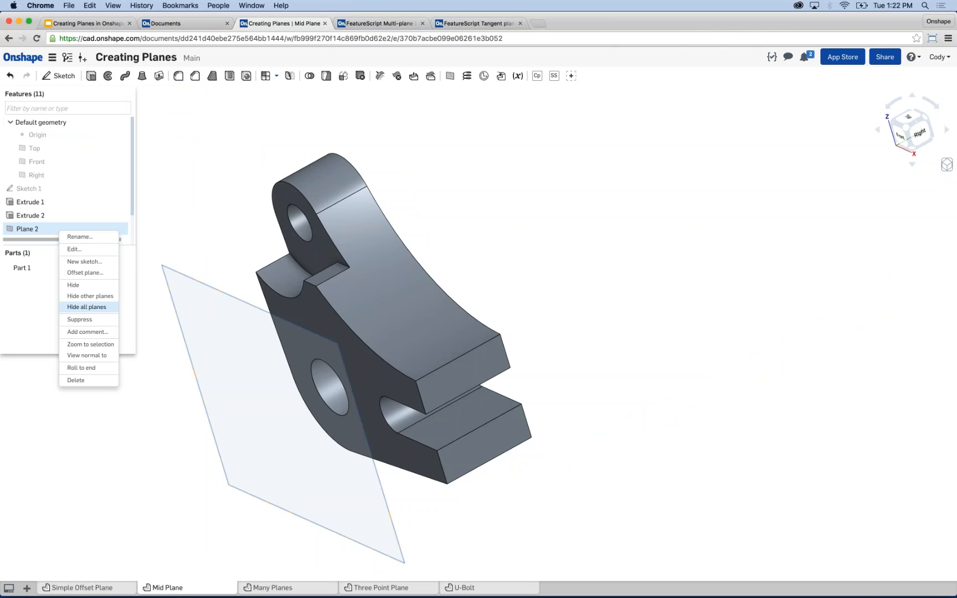
click(76, 380)
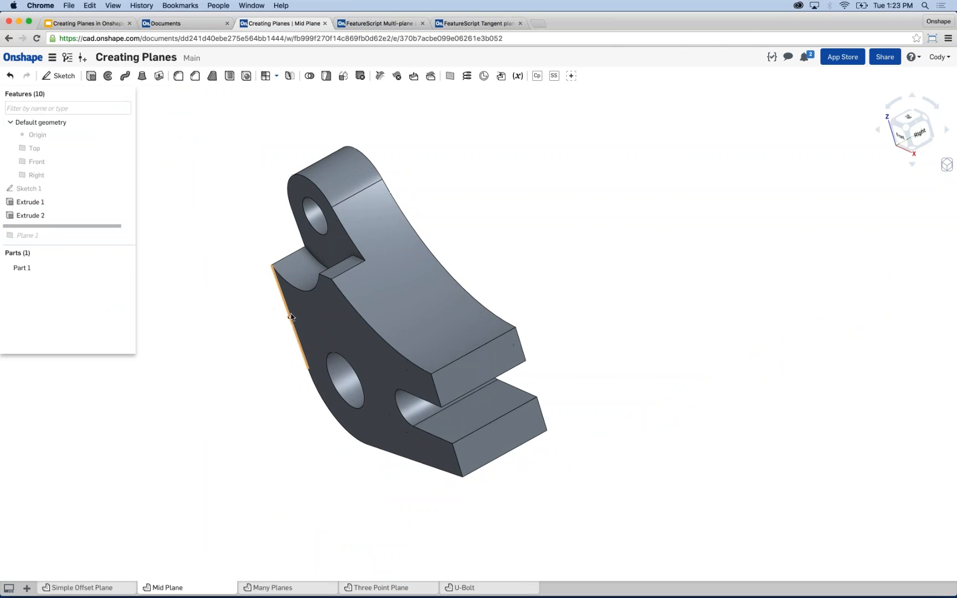
Examine where the notched part sits relative to the default Top, Front and Right planes
mouse_move(291, 313)
right_down()
mouse_move(291, 297)
mouse_move(260, 287)
right_up()
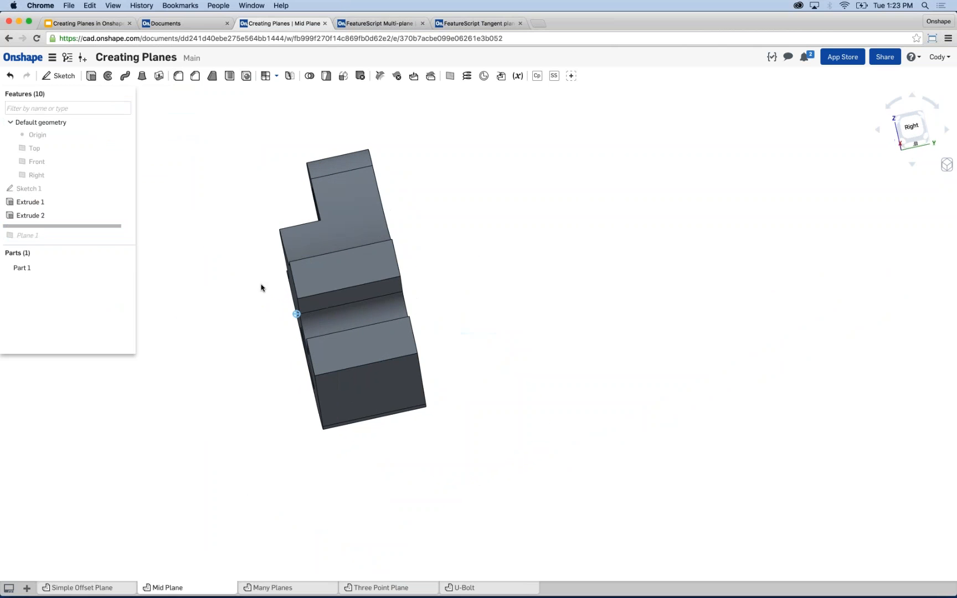
click(34, 148)
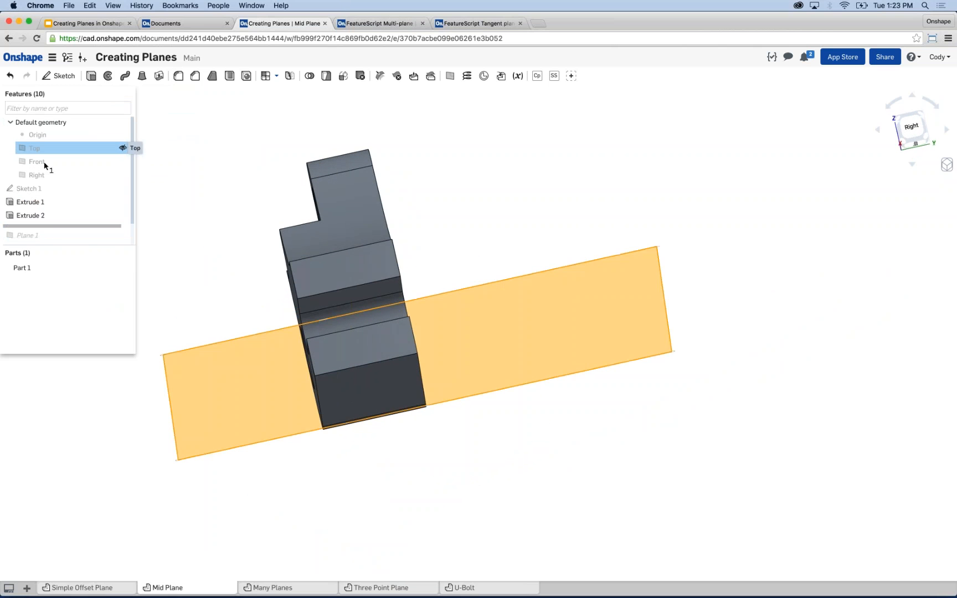
click(37, 161)
click(37, 175)
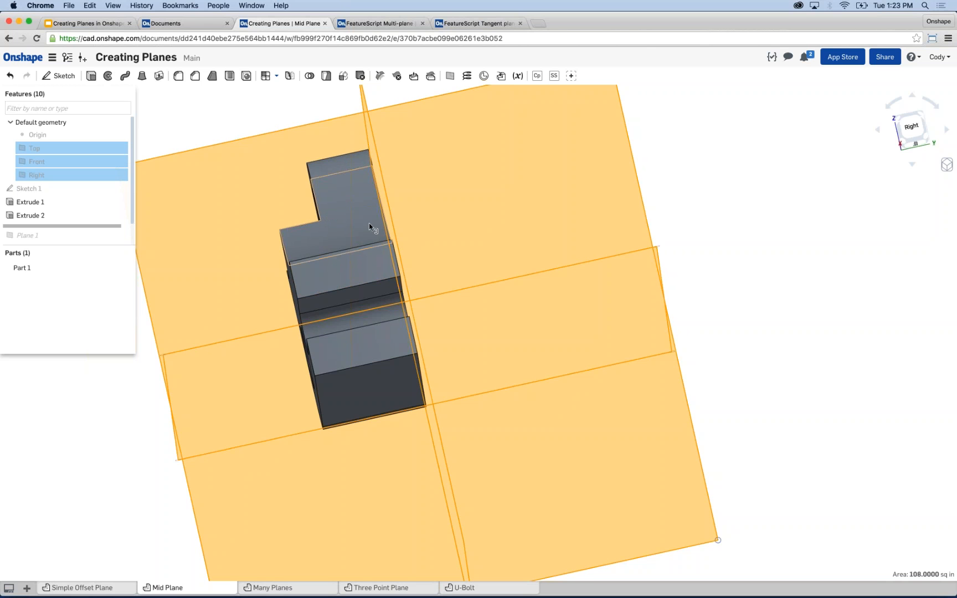
click(272, 120)
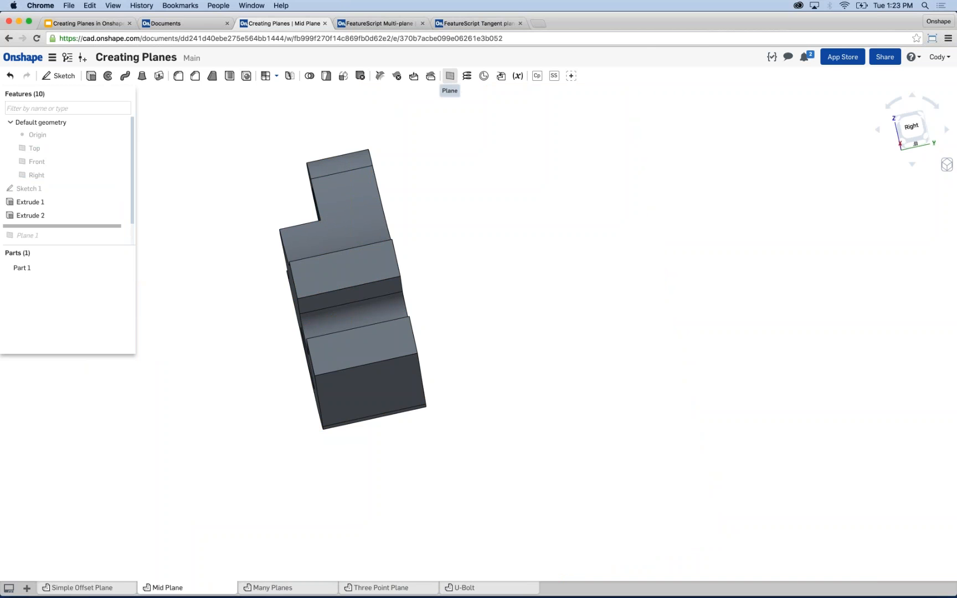
Create a Mid Plane type plane between the two opposite side faces of the part, from Extrude 2 and Extrude 1
click(449, 76)
click(142, 125)
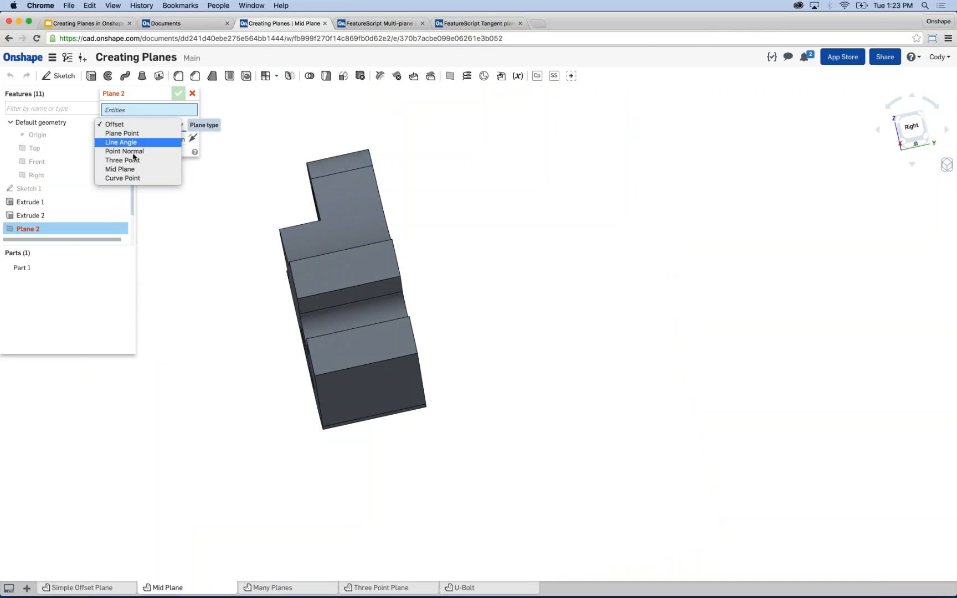
click(163, 171)
right_drag(254, 193, 233, 217)
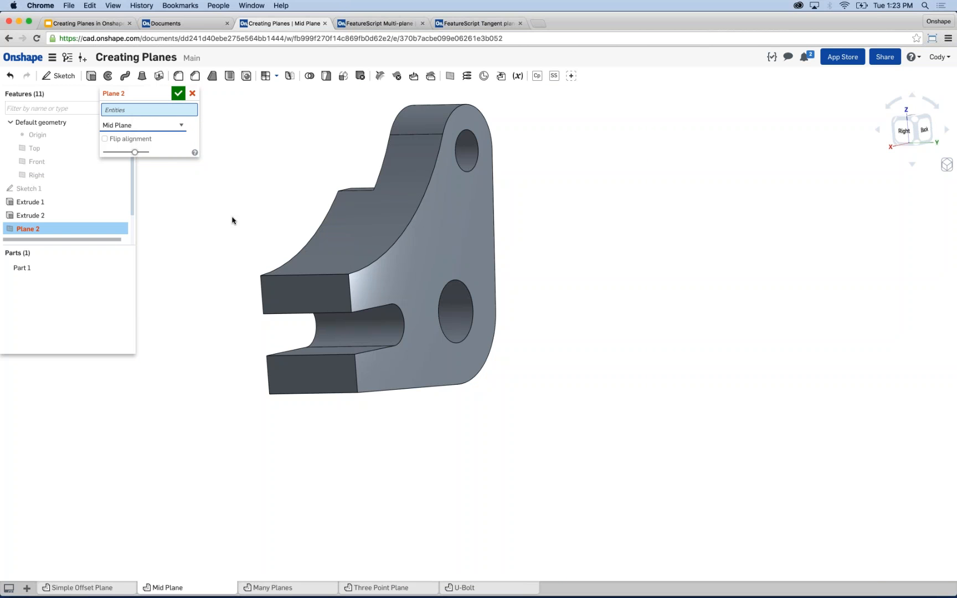
click(405, 269)
right_drag(233, 239, 289, 239)
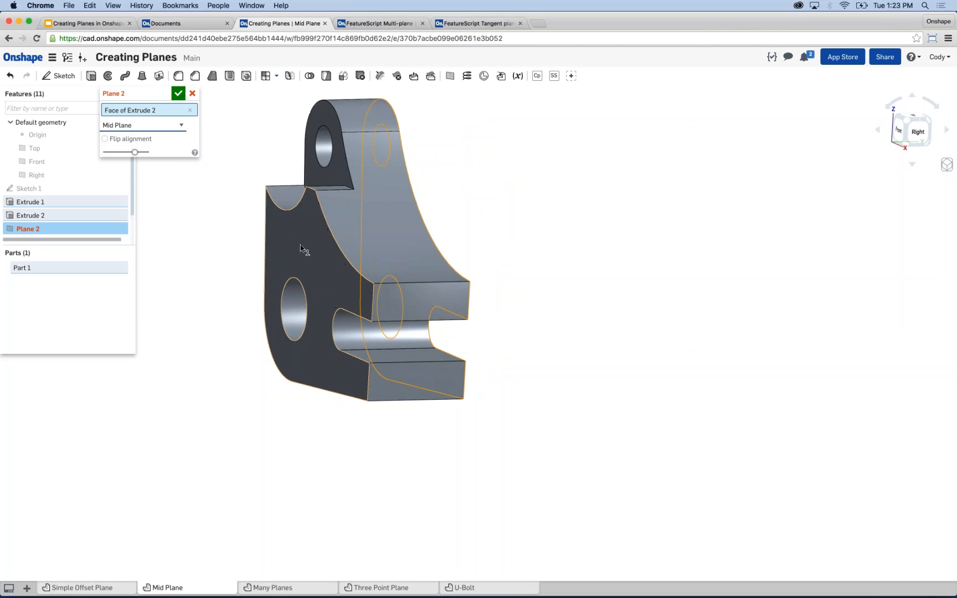
click(299, 245)
right_drag(206, 242, 191, 241)
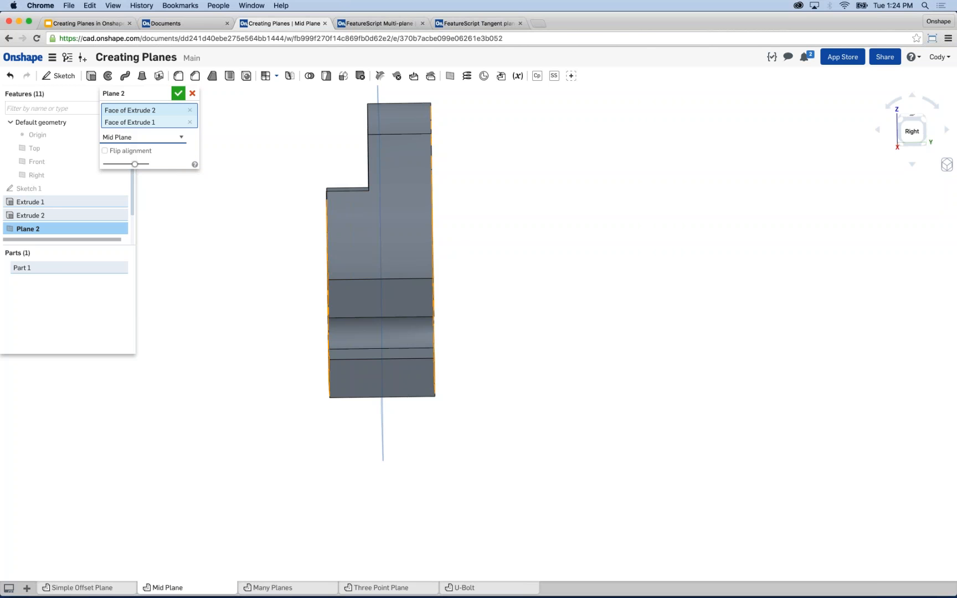
click(177, 93)
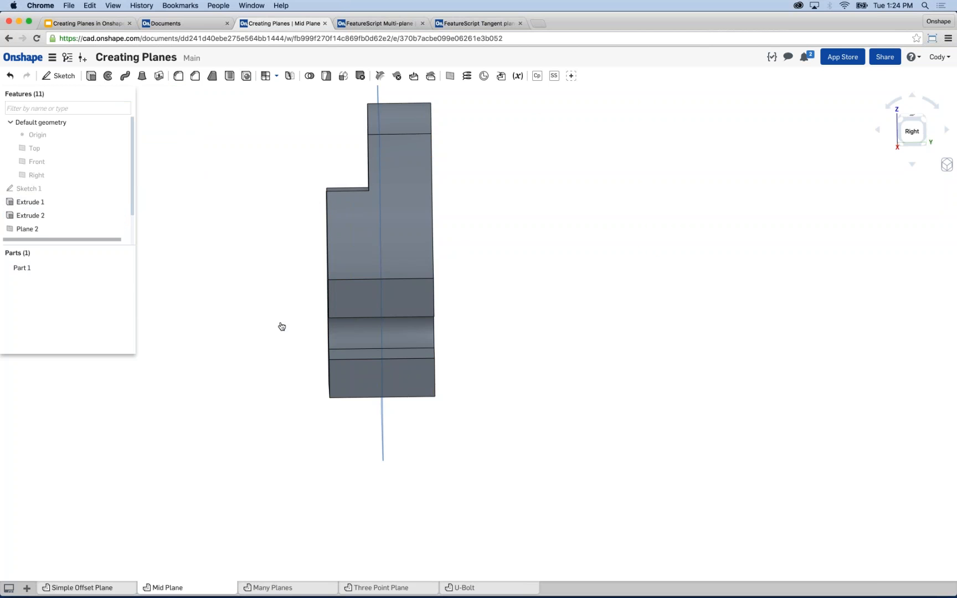
Open the Simple Offset Plane studio and delete its existing Plane 1
click(77, 588)
right_click(55, 189)
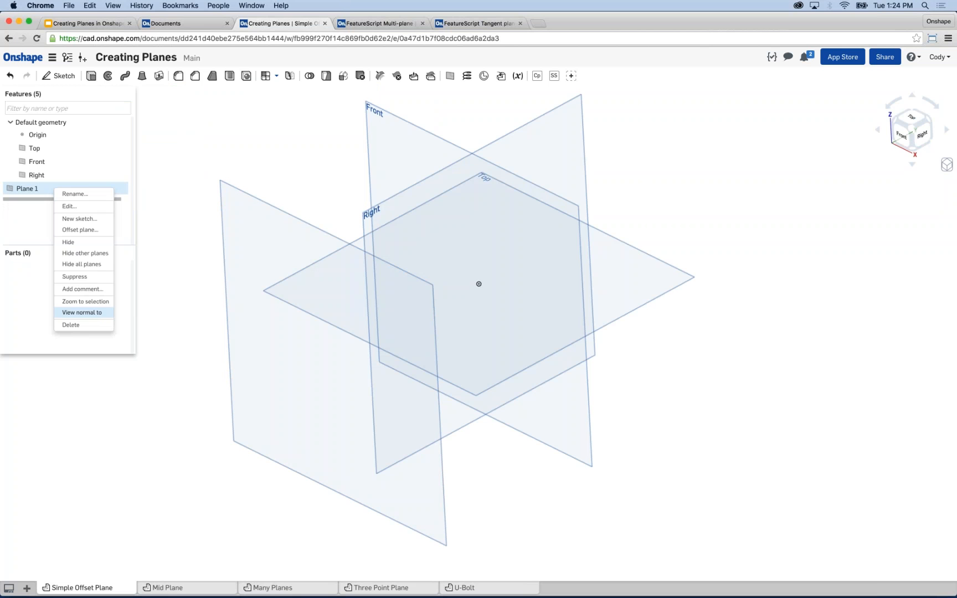
click(71, 324)
scroll(442, 258, up, 3)
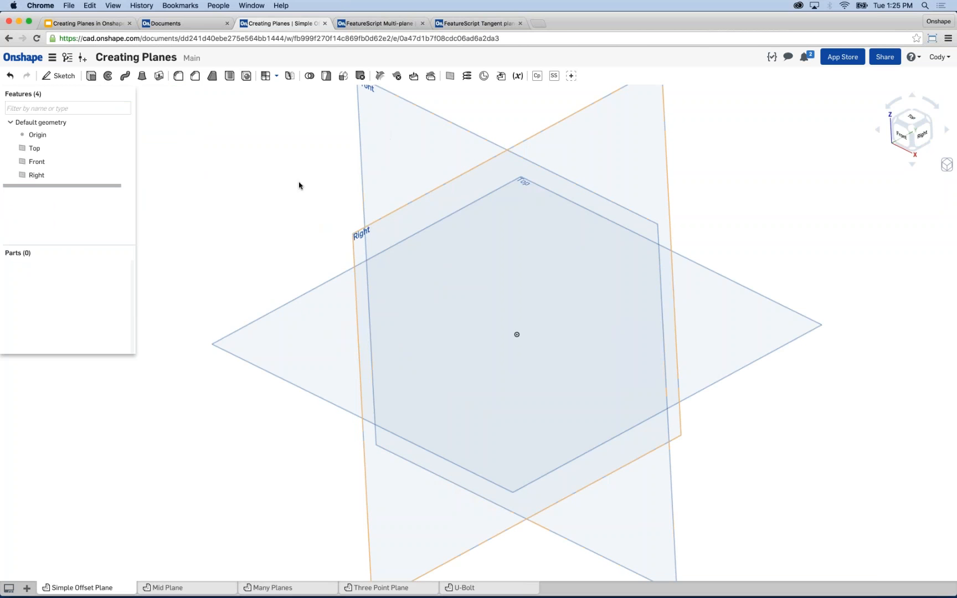
Set up a Mid Plane type plane between the intersecting Front and Right planes and view it from above
click(449, 76)
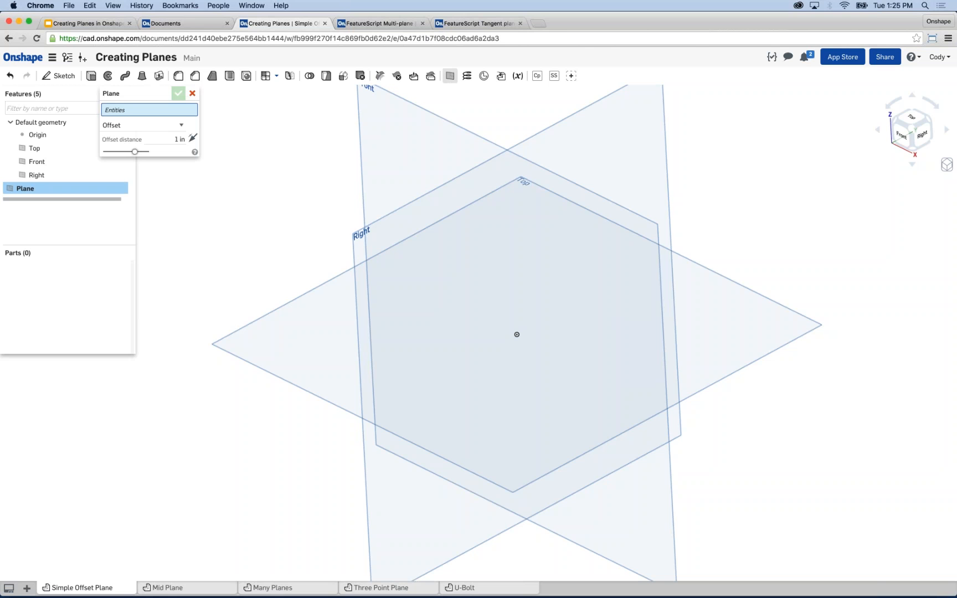
click(117, 125)
click(128, 169)
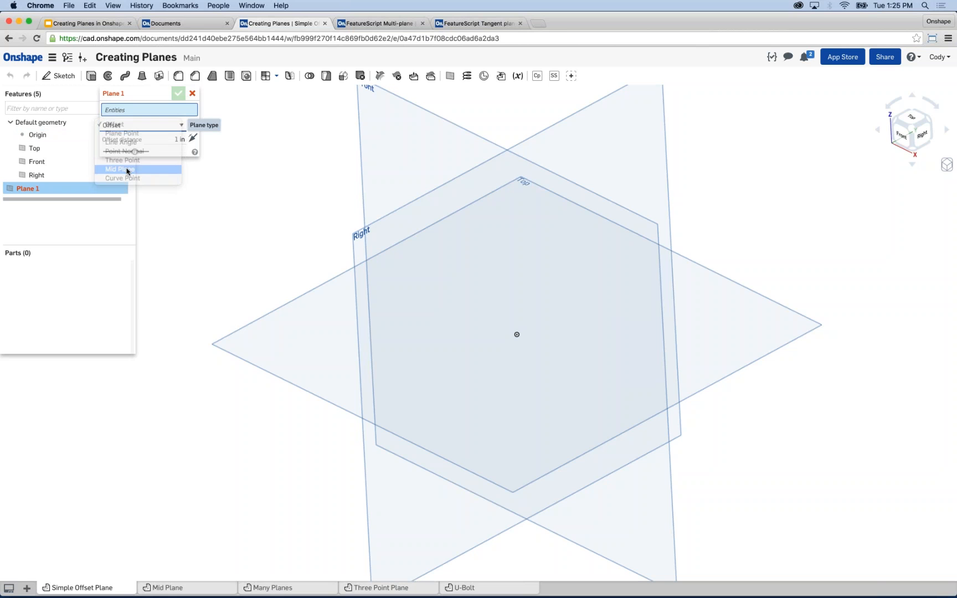
click(385, 150)
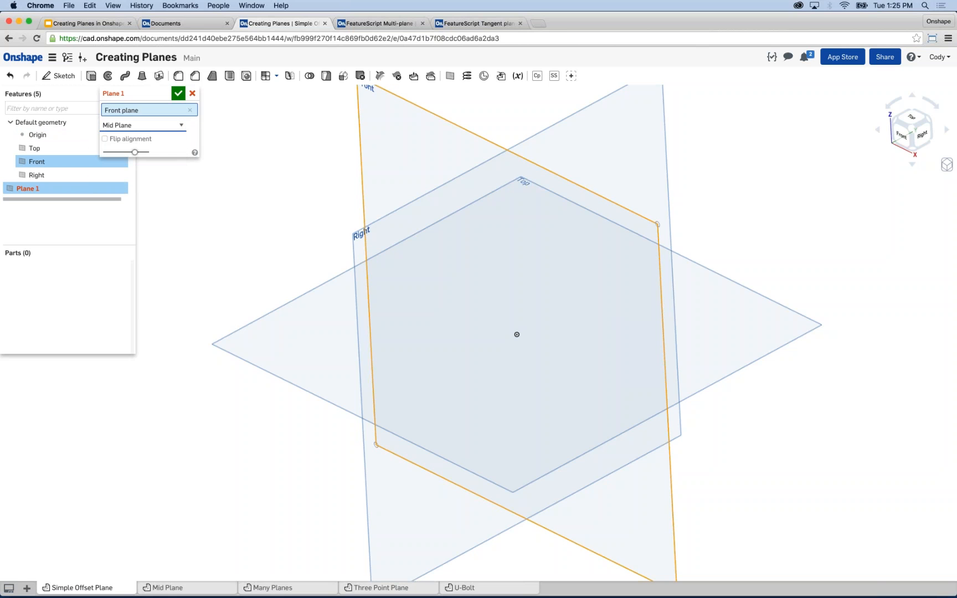
click(355, 248)
right_drag(274, 219, 275, 244)
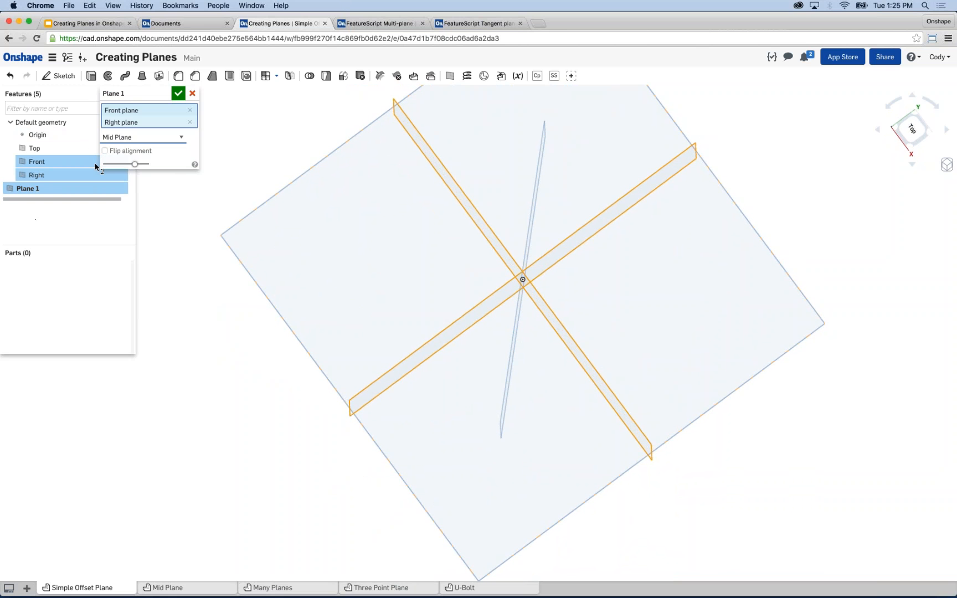
Flip the mid plane's alignment and restore it to compare both bisecting orientations, and discard the plane
click(105, 151)
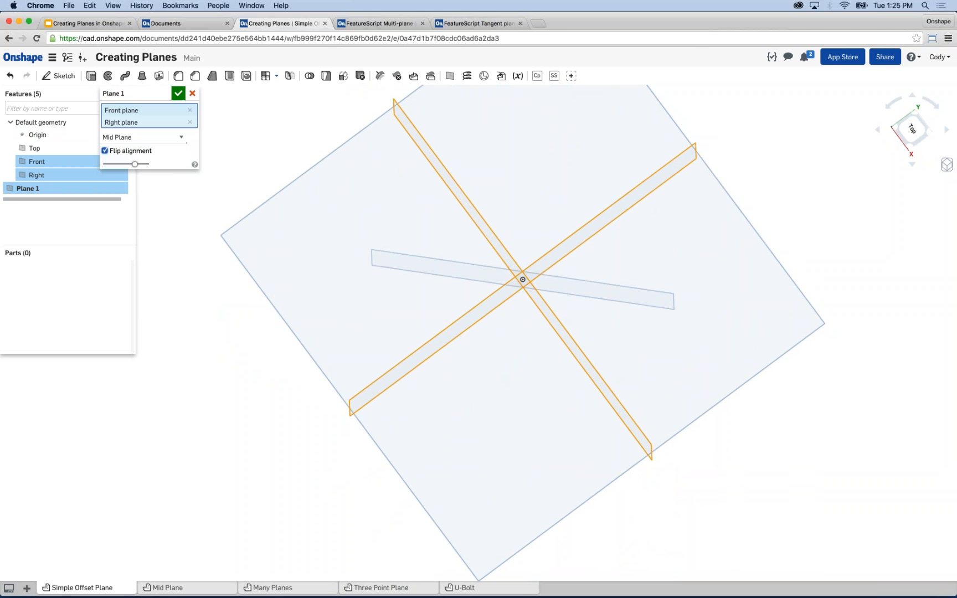
click(105, 151)
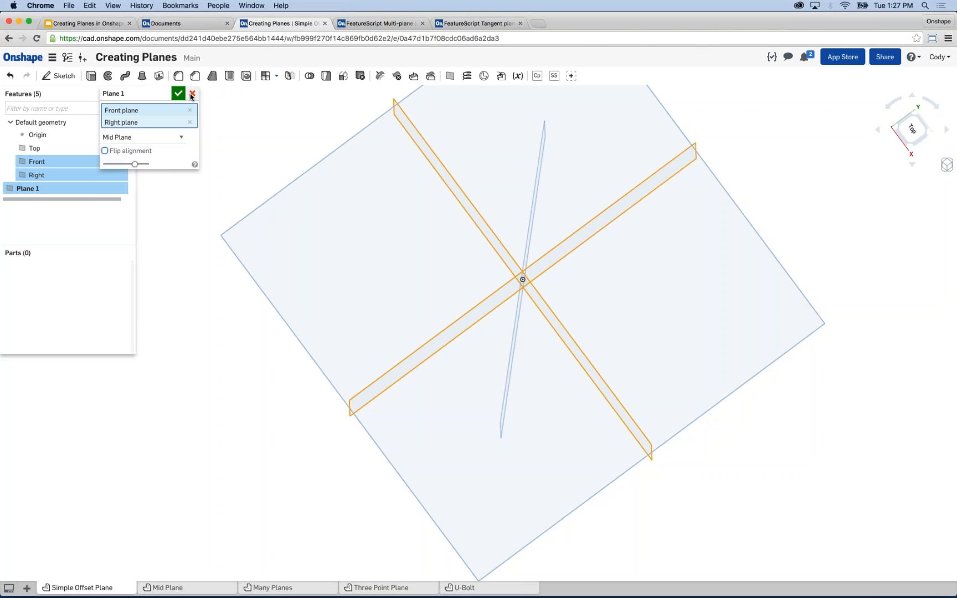
click(192, 96)
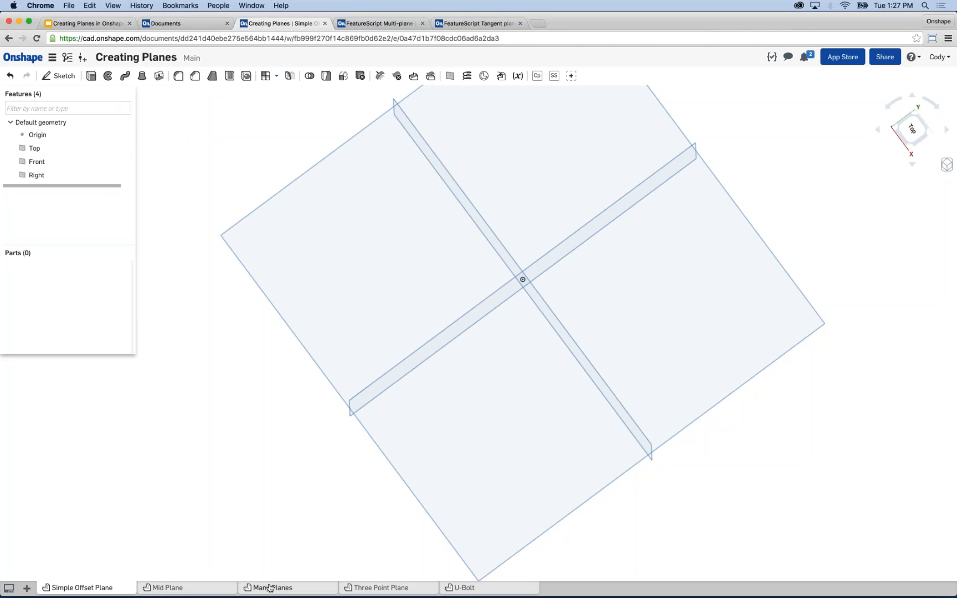
Open the U-Bolt studio and examine the U-shaped sketch against the default Top, Front and Right planes
click(453, 588)
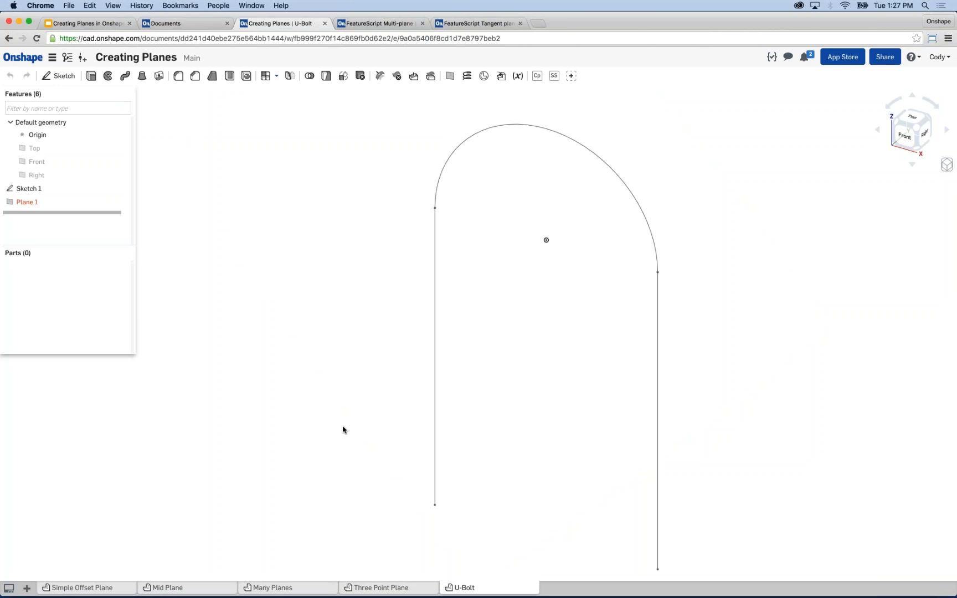
mouse_move(361, 280)
right_down()
mouse_move(297, 236)
mouse_move(459, 251)
mouse_move(422, 284)
mouse_move(515, 319)
mouse_move(494, 321)
right_up()
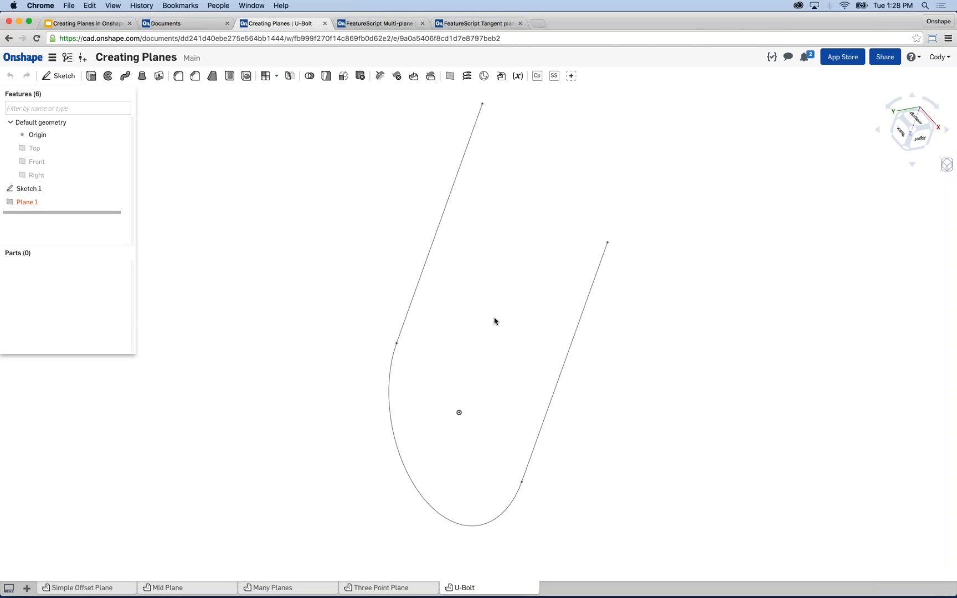
mouse_move(487, 318)
right_down()
mouse_move(528, 280)
mouse_move(519, 293)
mouse_move(609, 252)
right_up()
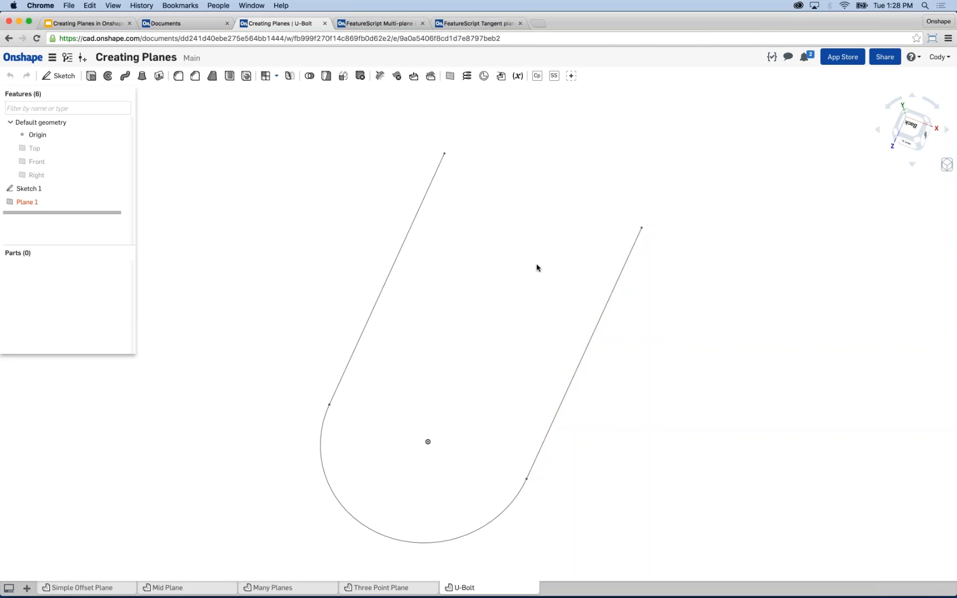
click(36, 175)
click(34, 148)
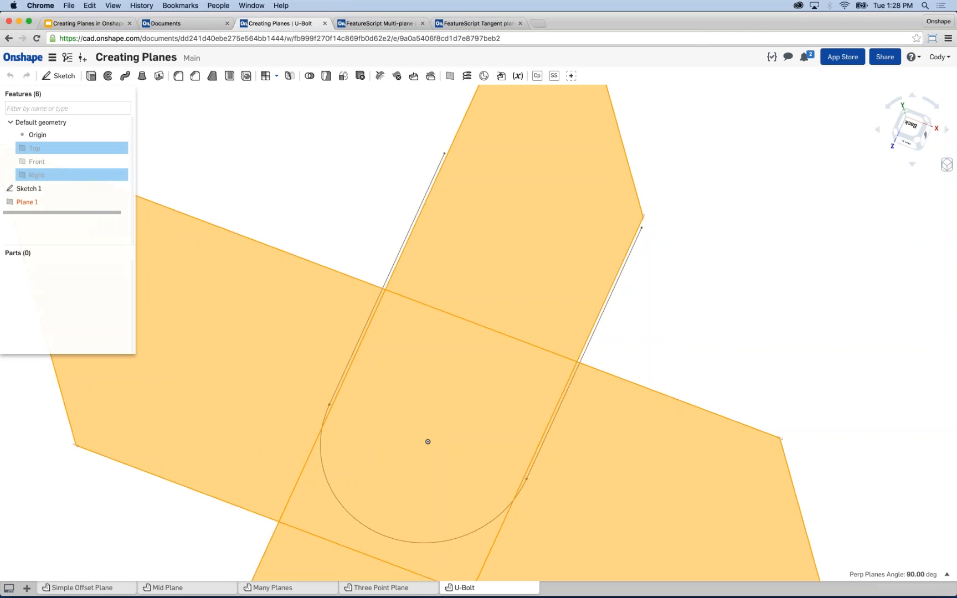
click(55, 162)
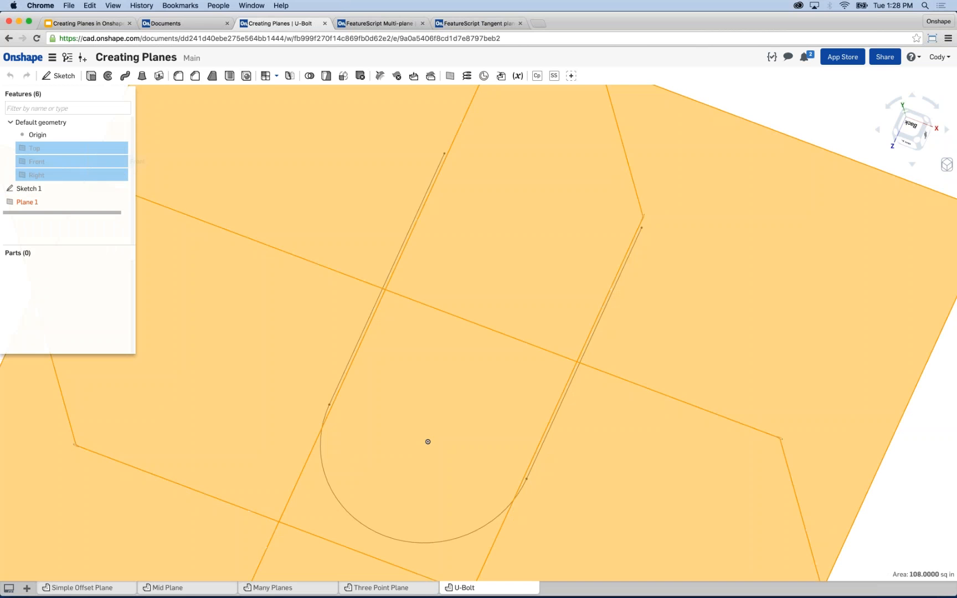
scroll(668, 229, down, 5)
right_drag(671, 242, 670, 256)
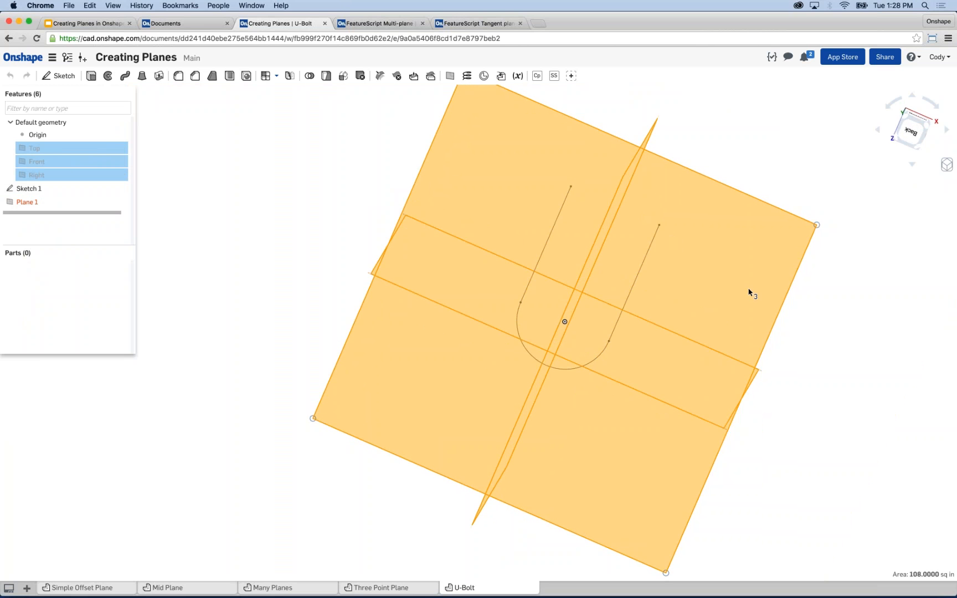
click(217, 282)
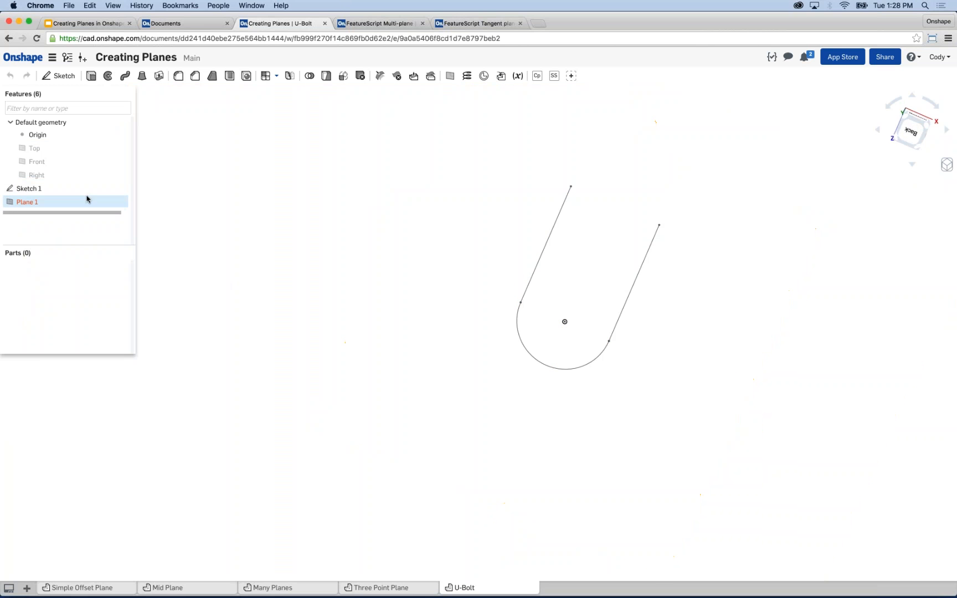
Replace the failed Plane 1 with a Curve Point plane through one straight sketch leg and its open endpoint
right_click(87, 202)
key(Escape)
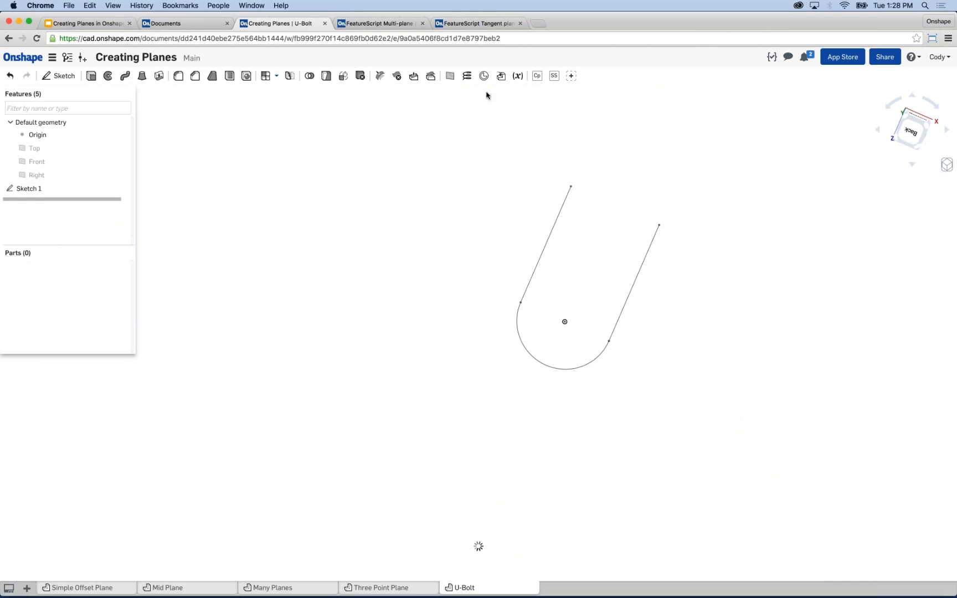
click(452, 79)
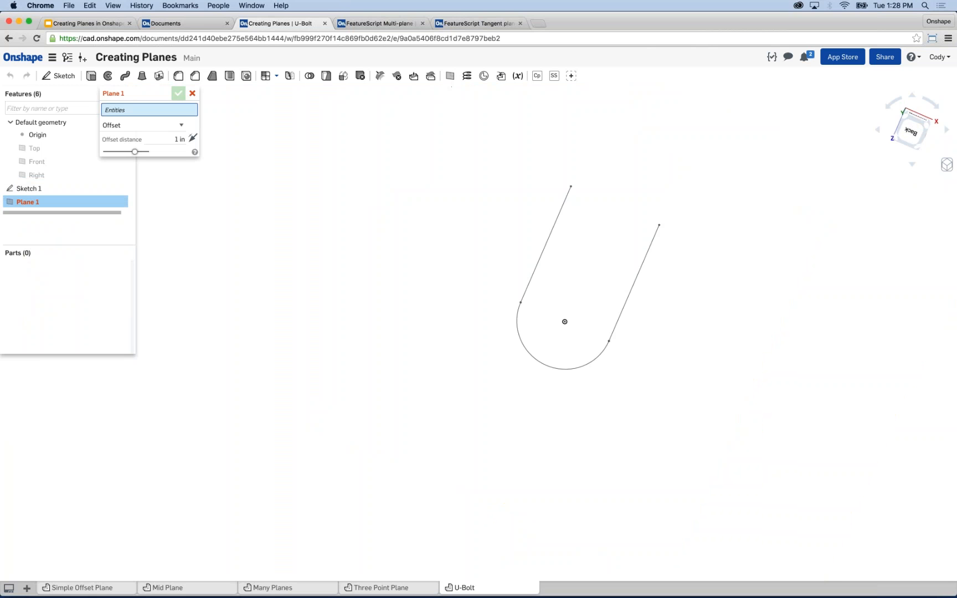
click(172, 125)
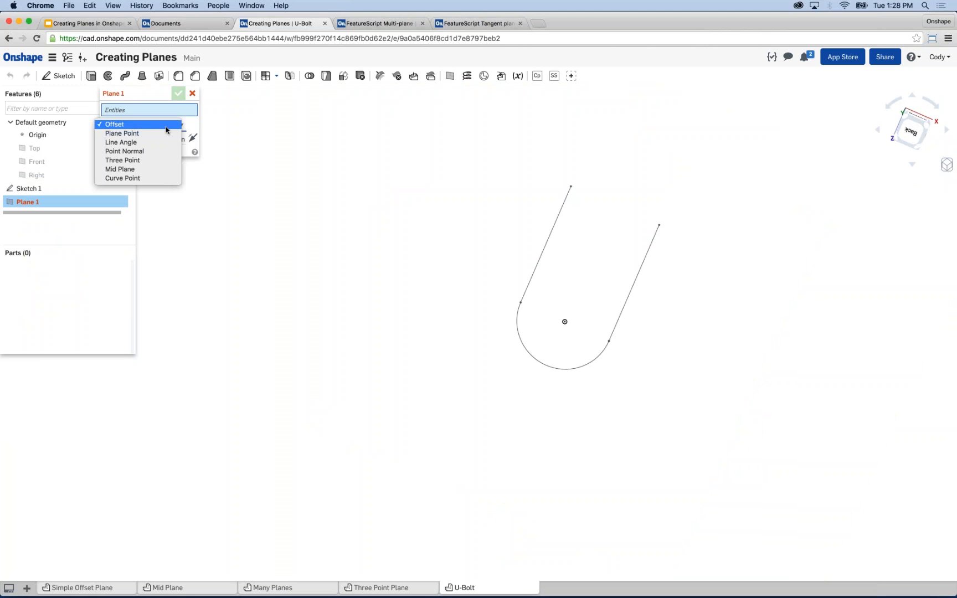
click(136, 178)
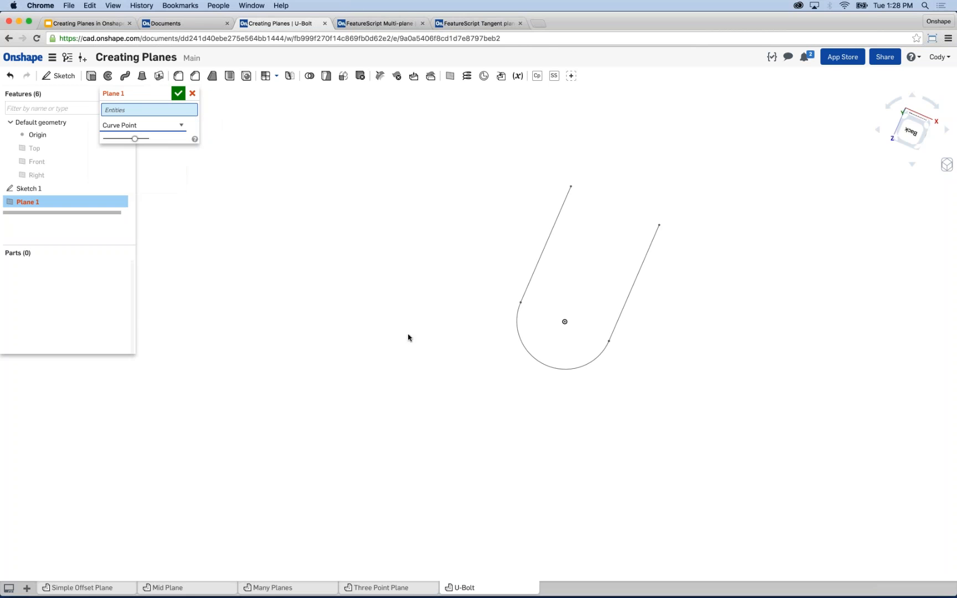
scroll(483, 336, up, 1)
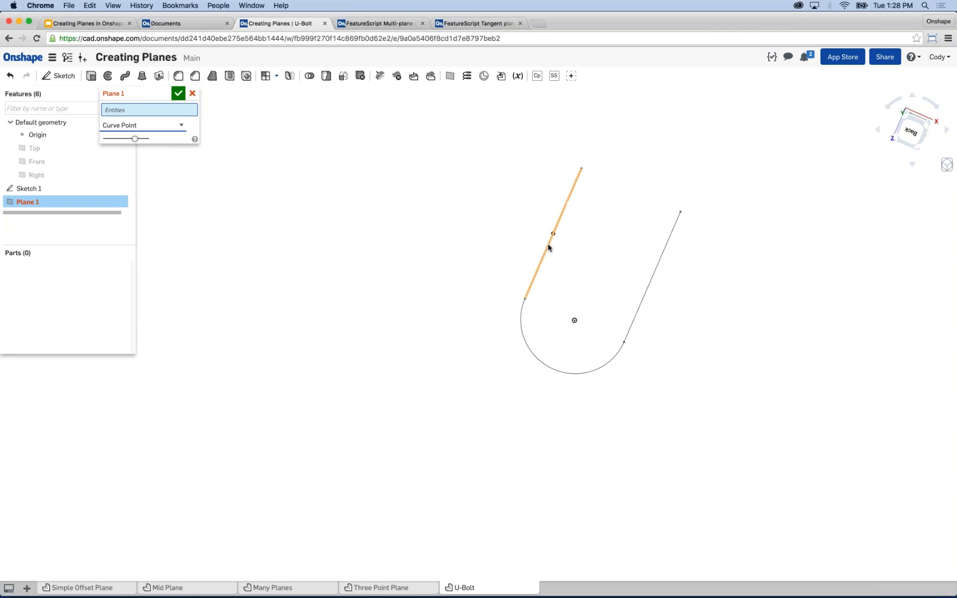
click(549, 246)
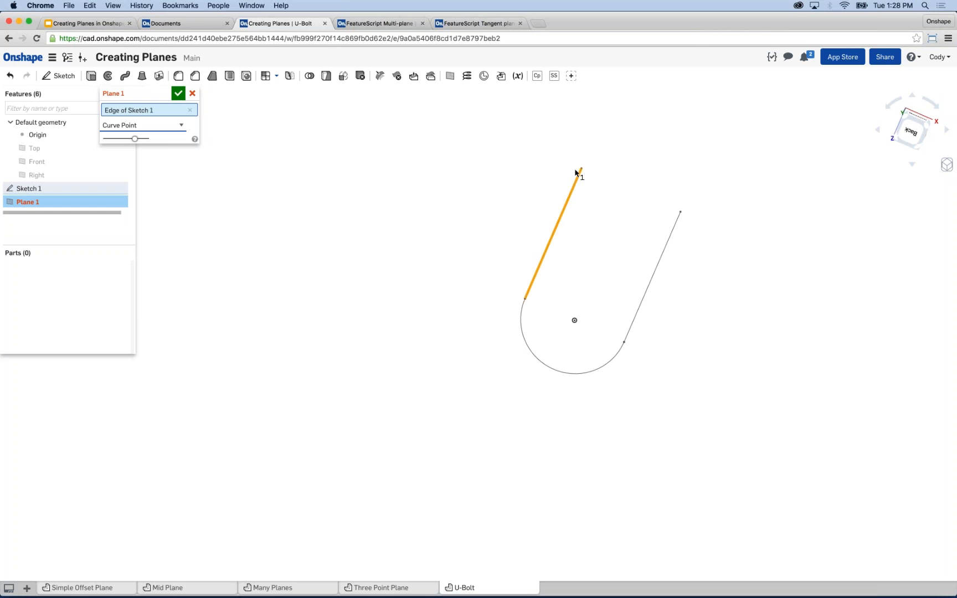
click(581, 169)
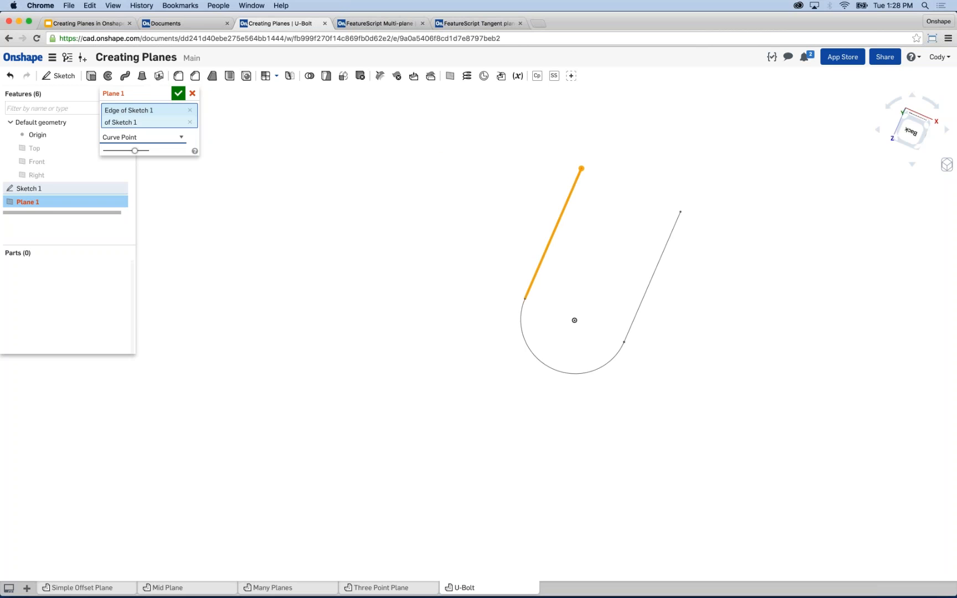
right_drag(456, 257, 457, 258)
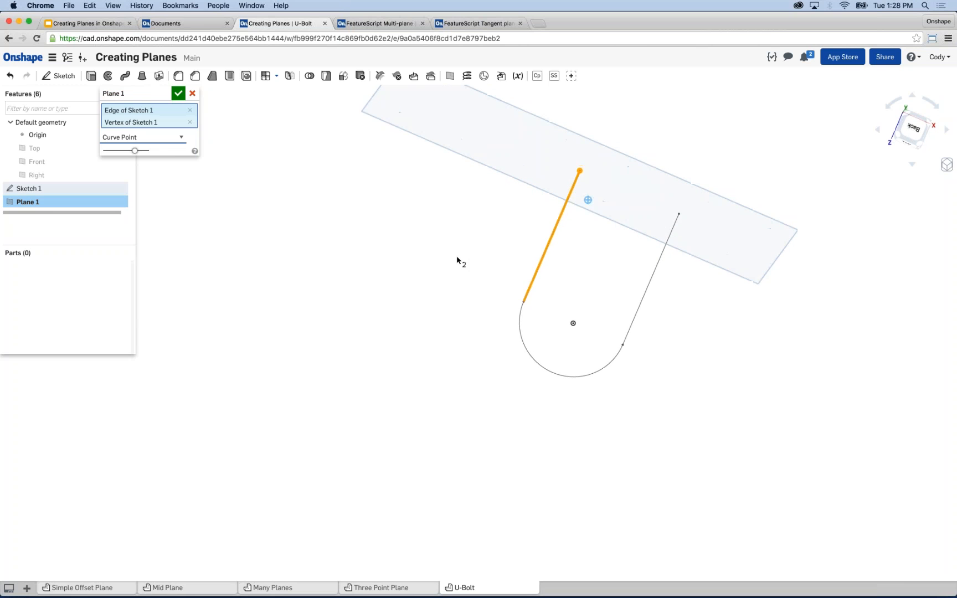
middle_drag(465, 260, 428, 314)
right_drag(440, 284, 436, 292)
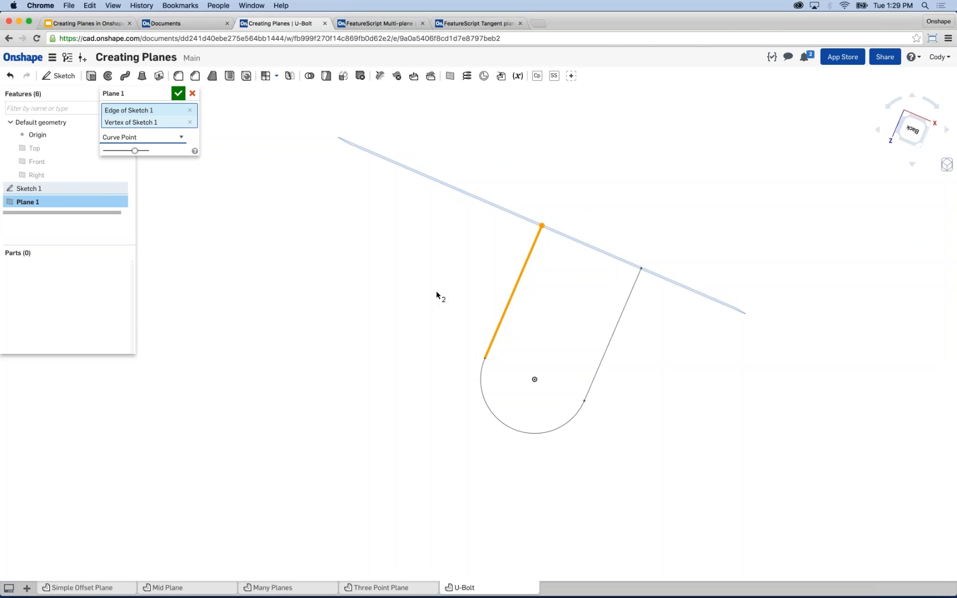
click(178, 93)
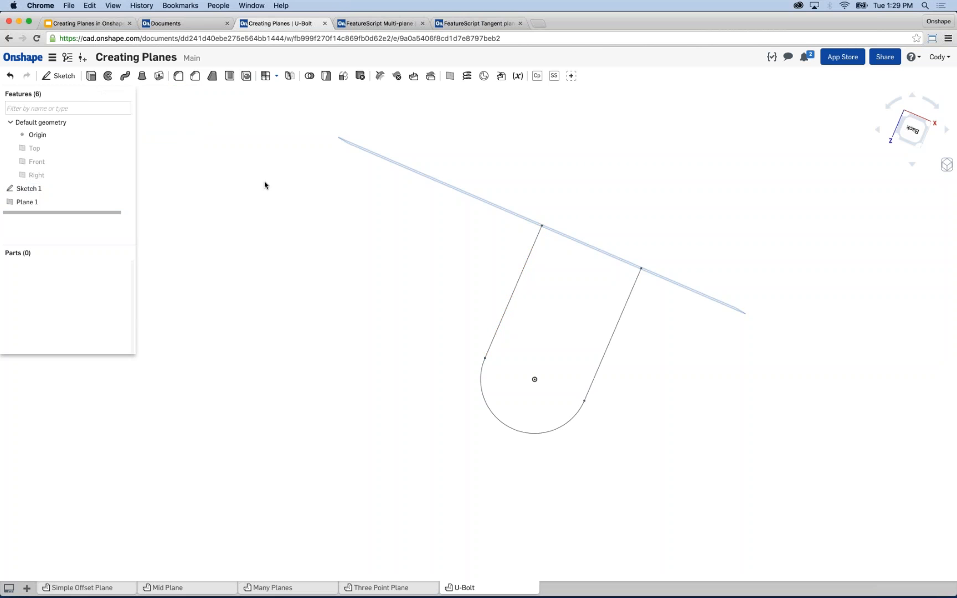
Start a new sketch on the plane at the open ends of the U-shaped sketch
right_drag(423, 194, 393, 216)
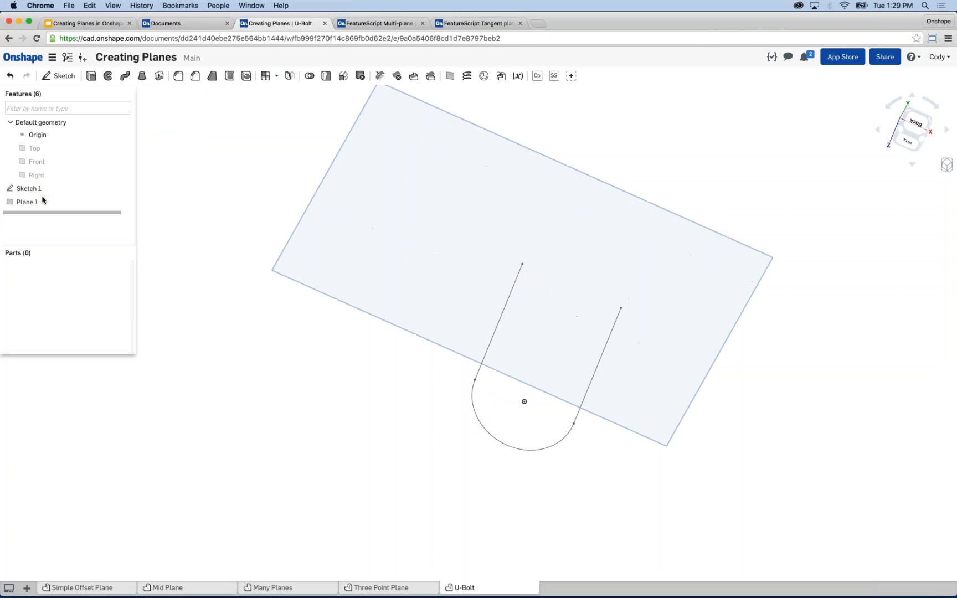
click(33, 202)
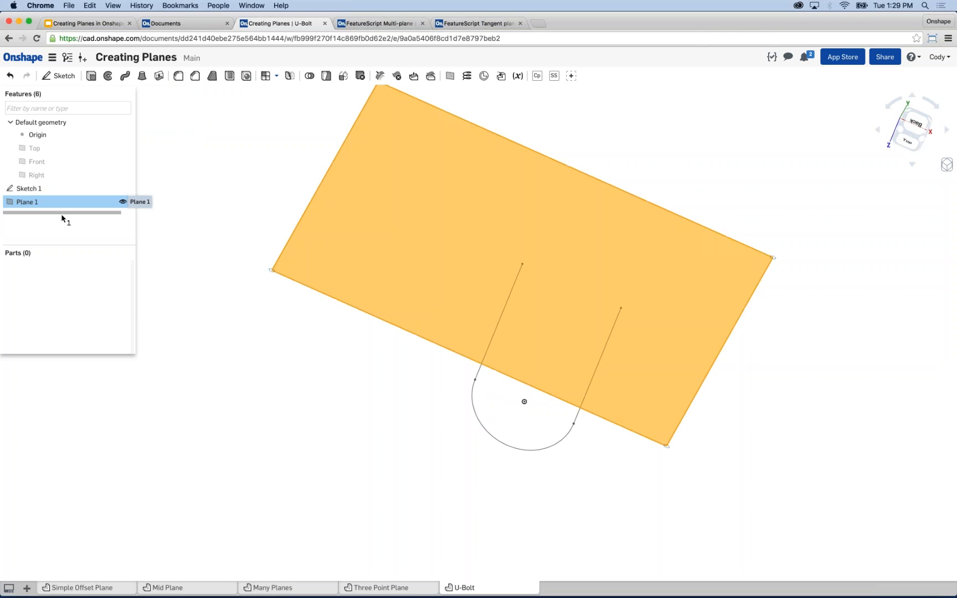
click(267, 364)
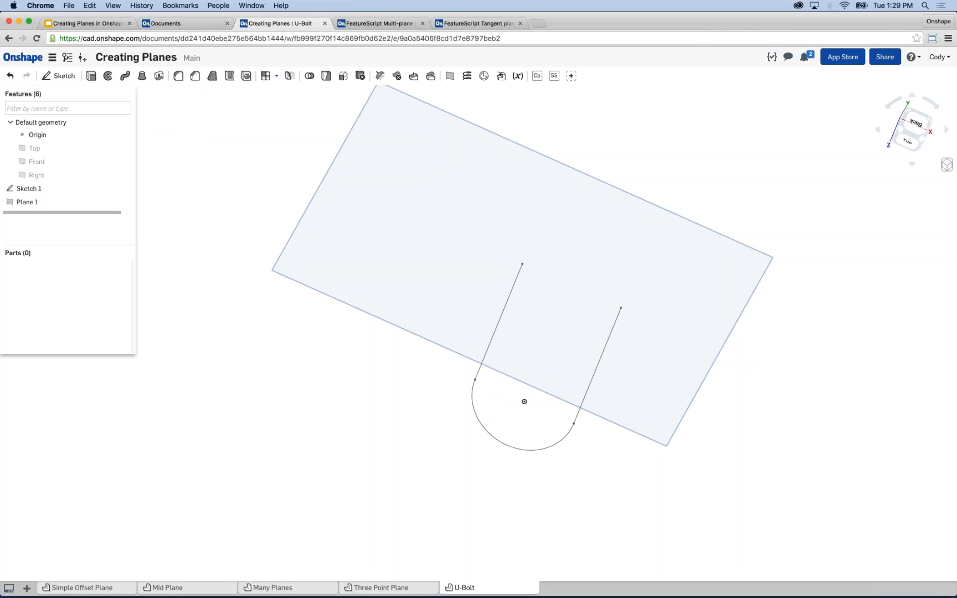
click(454, 167)
click(58, 76)
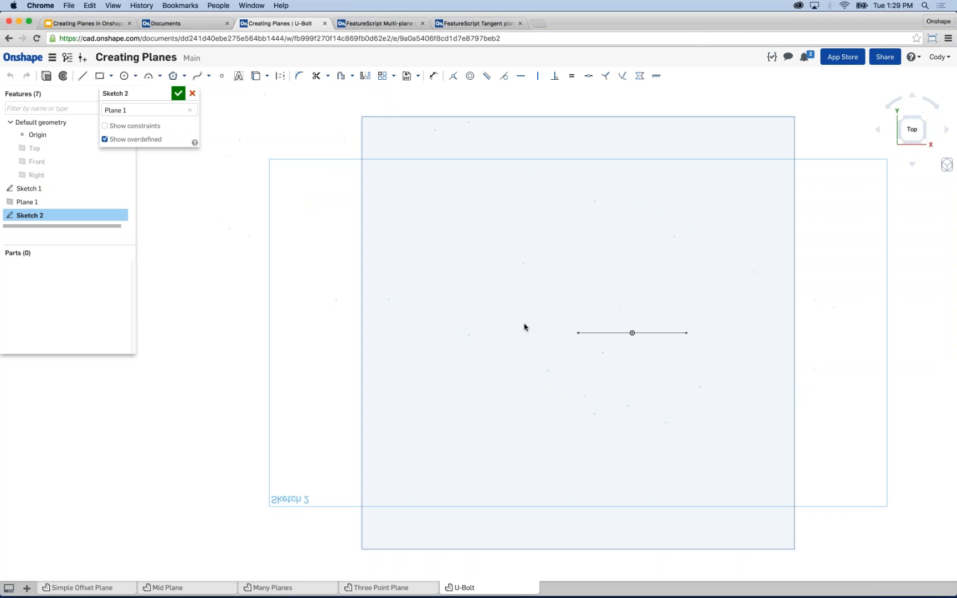
Sketch a circle beside the U-shaped path's edge-on line and dimension its diameter to 0.25 in
key(c)
click(533, 327)
click(533, 337)
key(d)
click(533, 337)
click(475, 298)
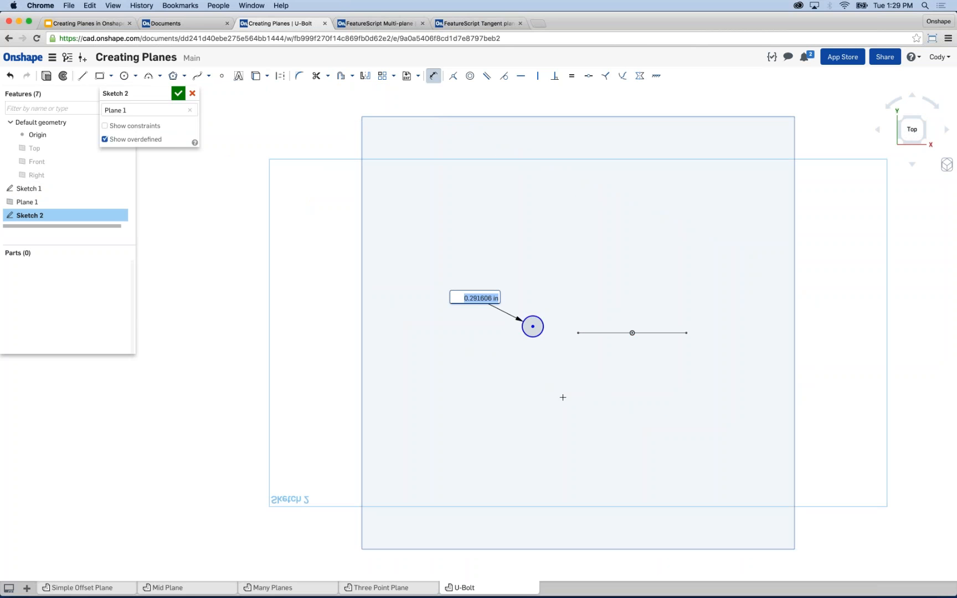
text(0.25)
key(Return)
Apply a Pierce constraint between the circle's center and the nearest straight leg of the U path, and finish the sketch
right_drag(561, 444, 575, 381)
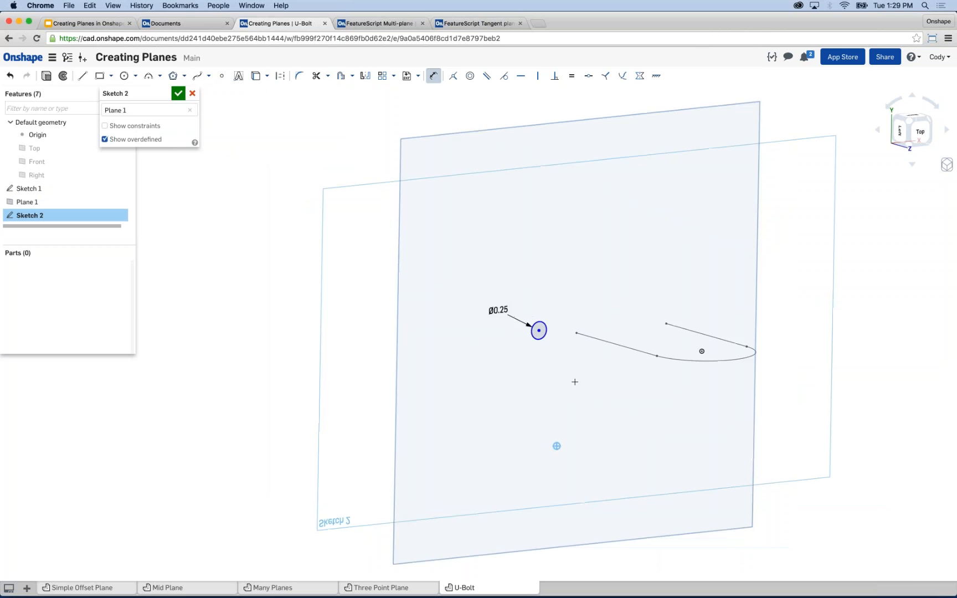
scroll(564, 335, up, 3)
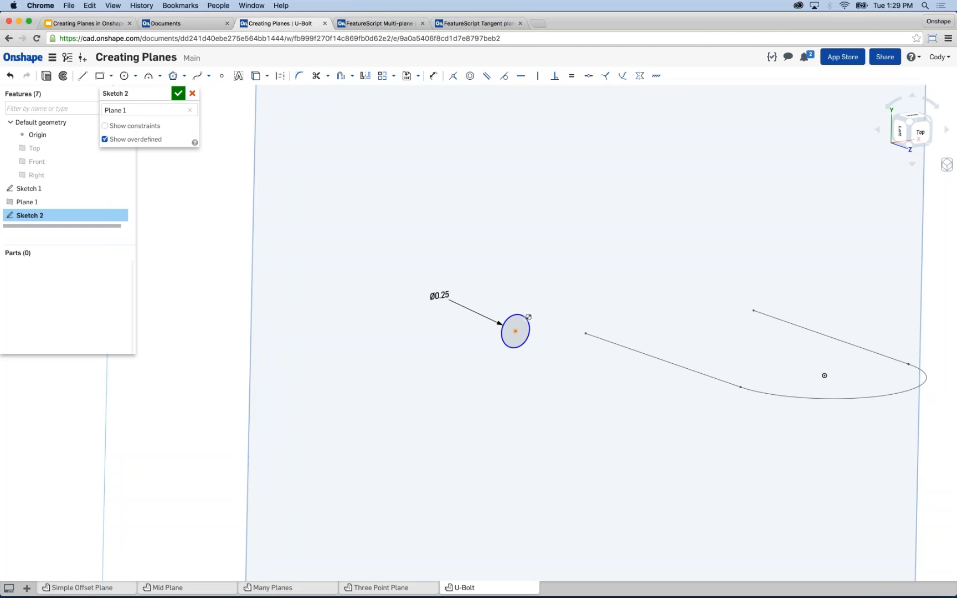
click(613, 343)
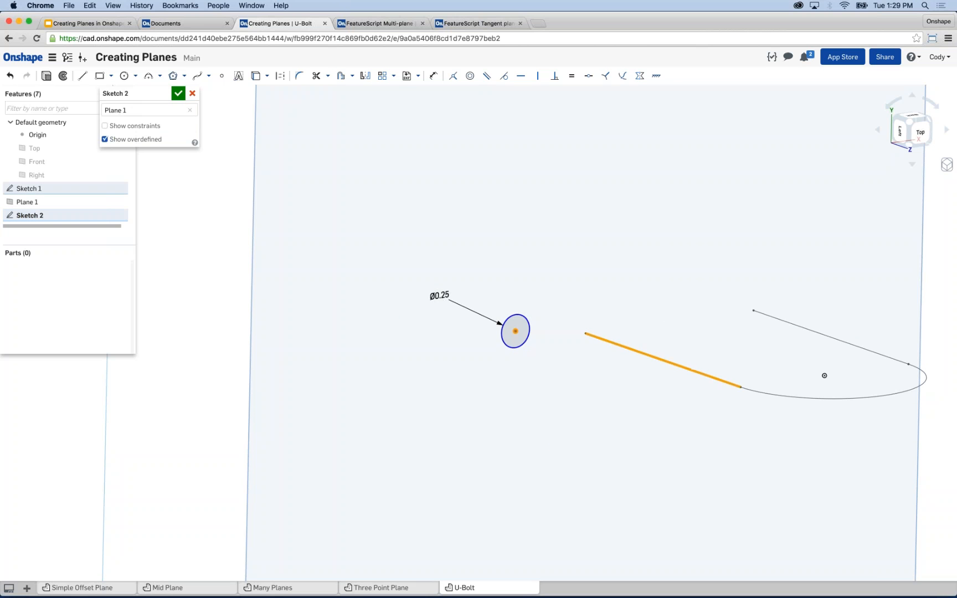
click(622, 77)
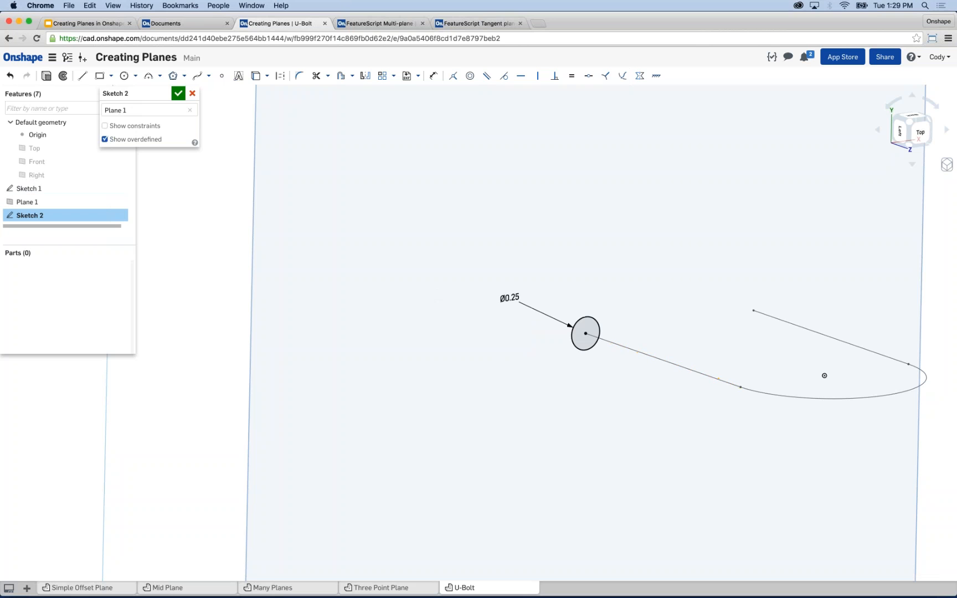
click(178, 96)
click(178, 94)
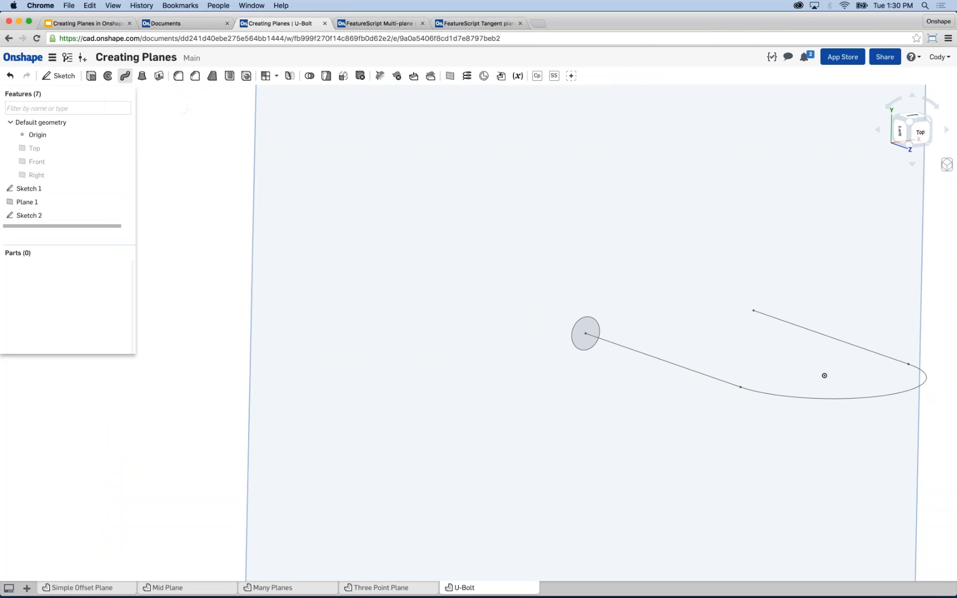
Sweep the circular profile as a new solid along both straight legs and the arc of the U-shaped sketch
click(125, 76)
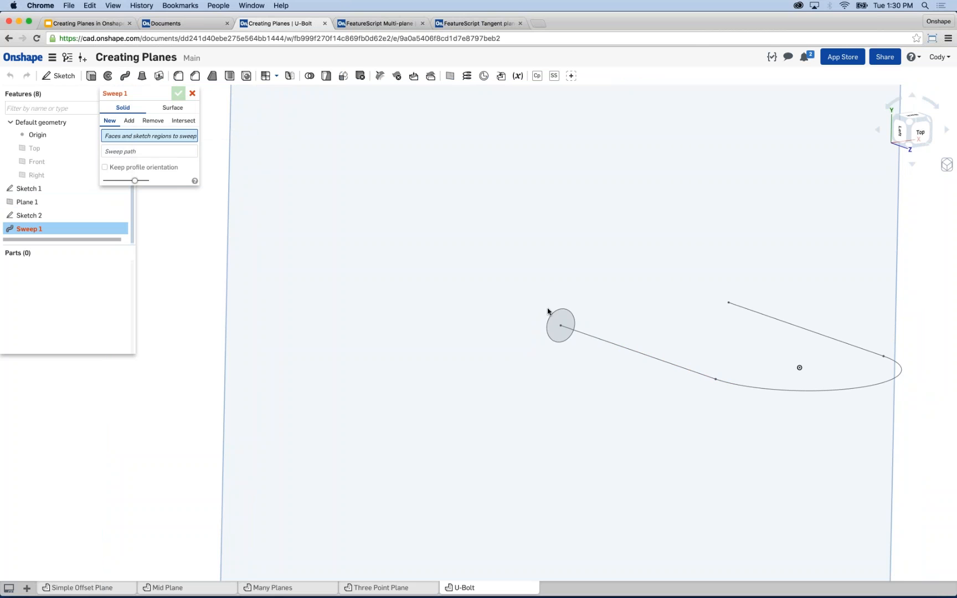
click(560, 325)
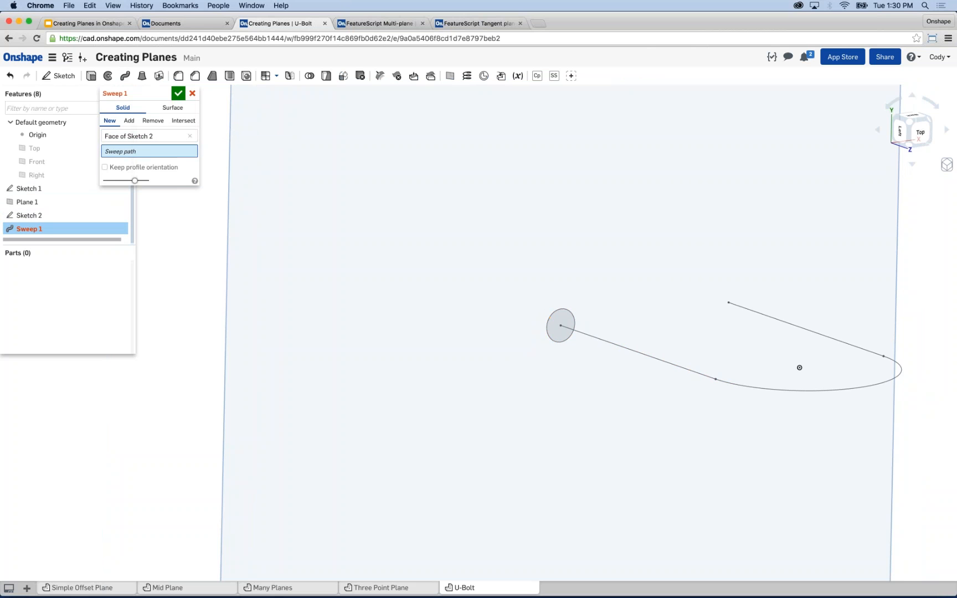
click(694, 372)
click(787, 391)
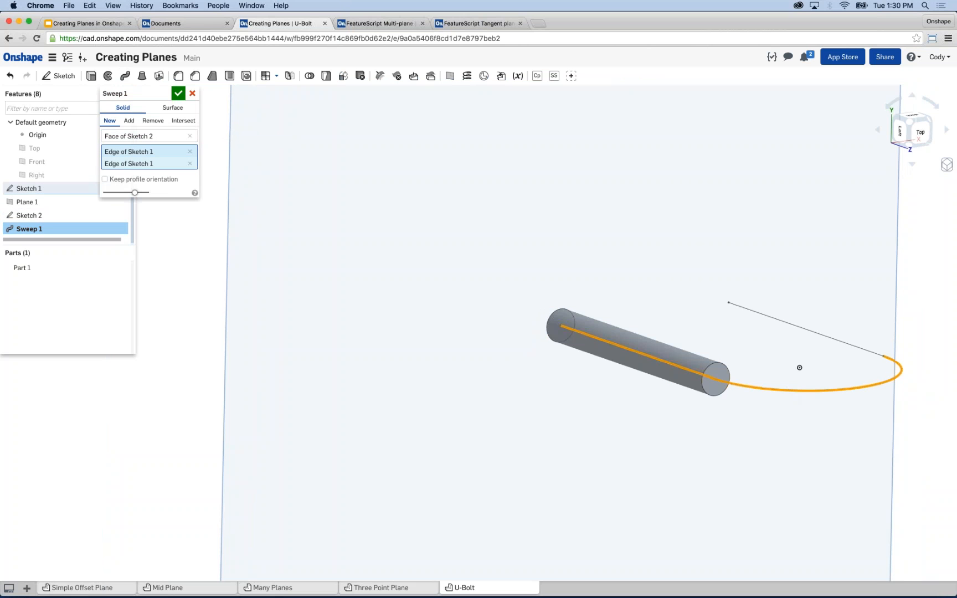
click(831, 338)
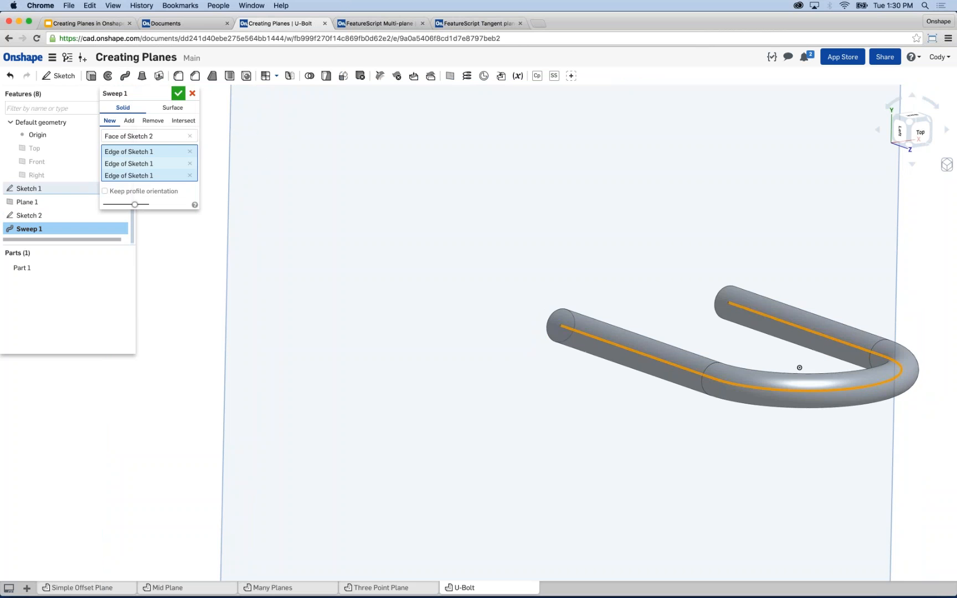
key(Return)
mouse_move(375, 206)
right_down()
mouse_move(313, 270)
mouse_move(466, 303)
mouse_move(437, 239)
right_up()
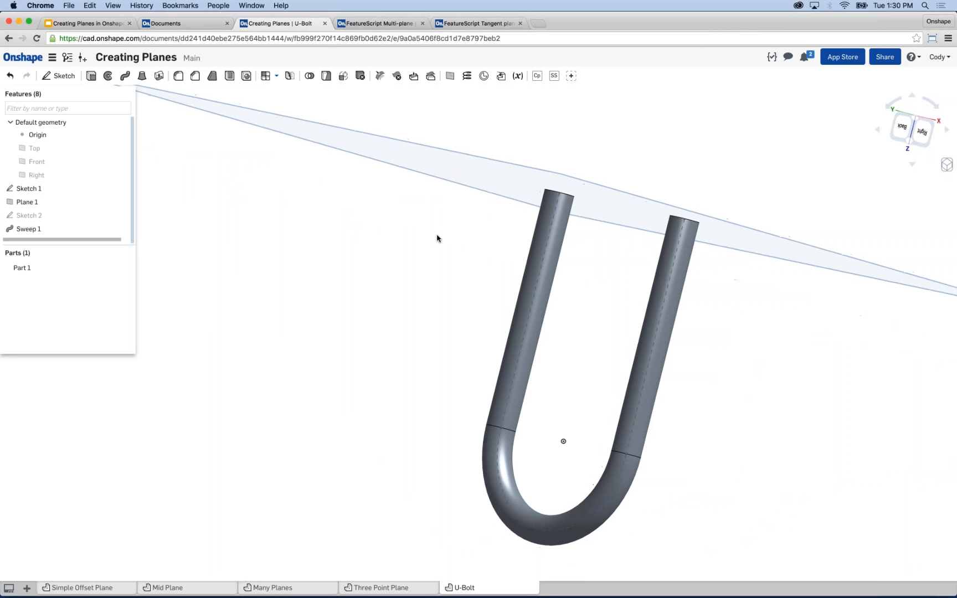
scroll(437, 238, down, 3)
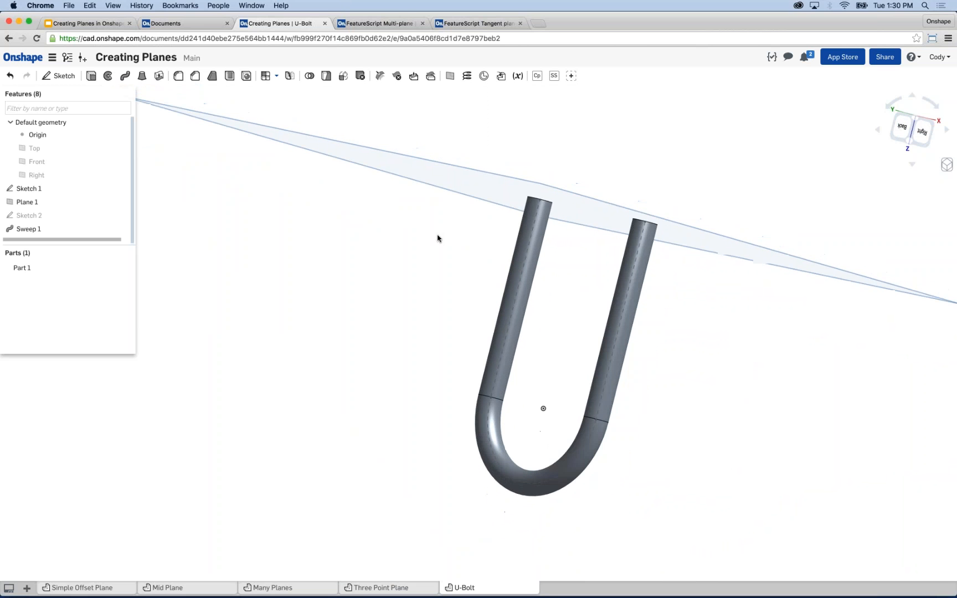
scroll(437, 238, down, 1)
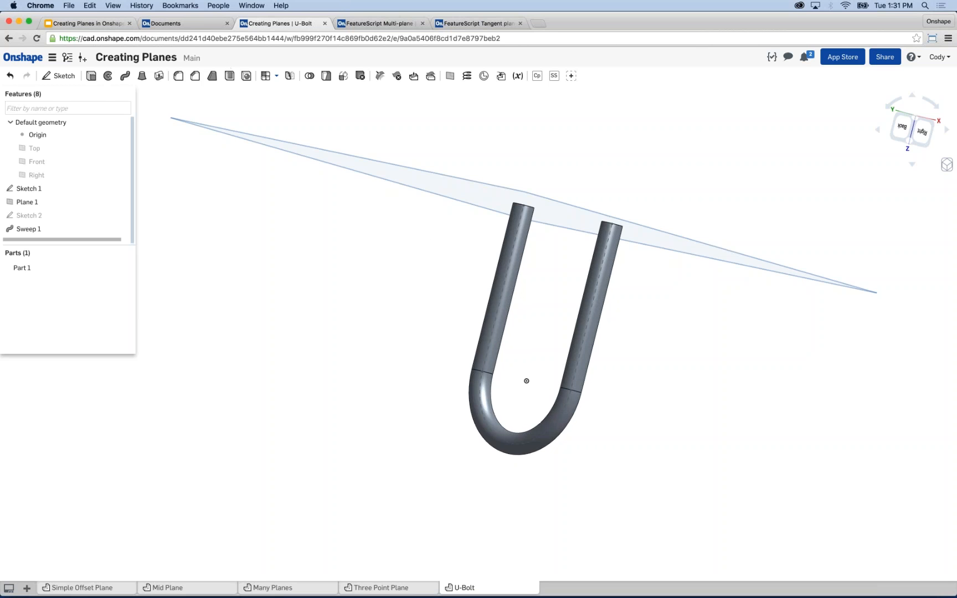
Switch to the Google Slides presentation, present the slides up to Custom Feature Planes, and return to the Onshape U-Bolt studio
click(91, 23)
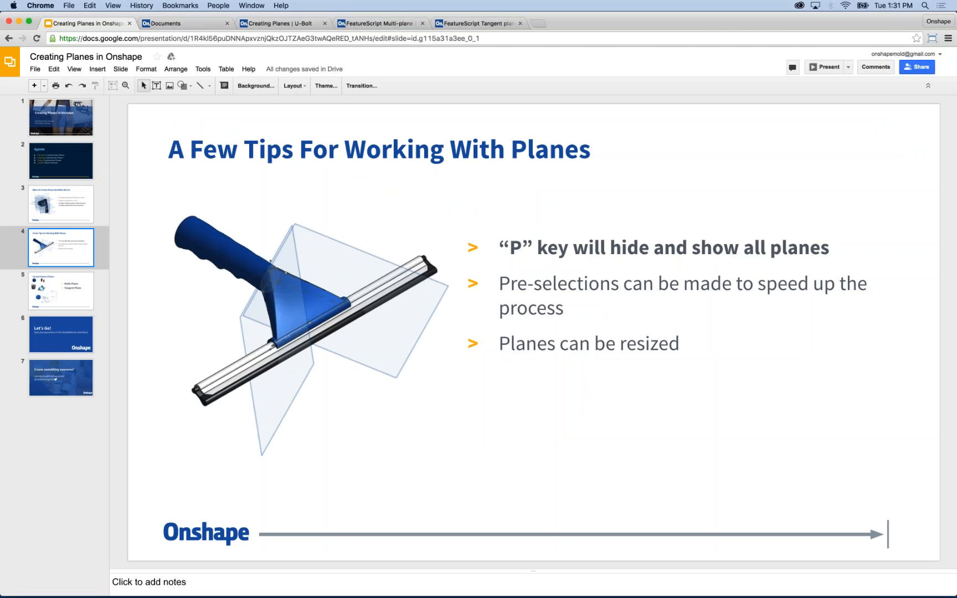
key(super+Return)
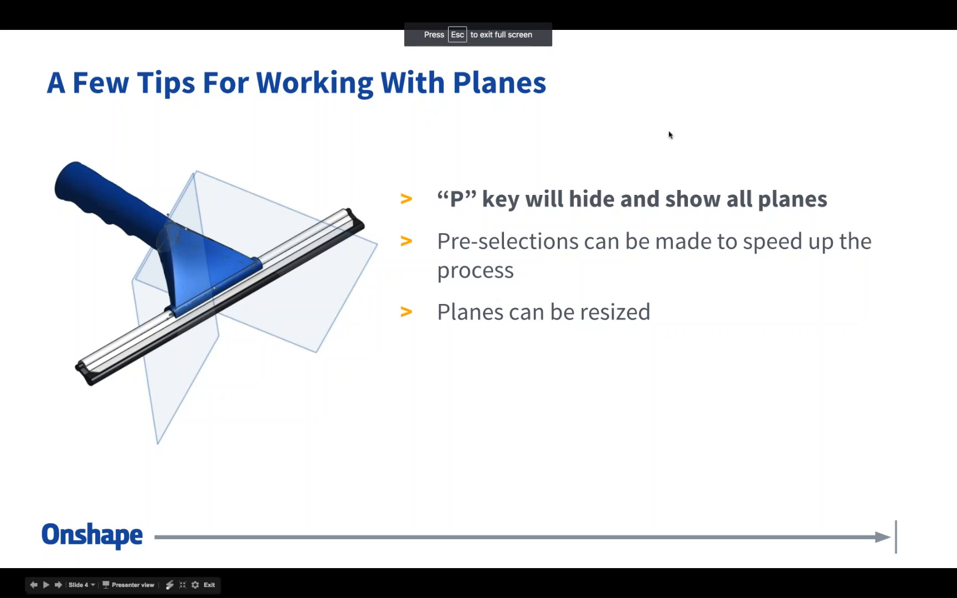
key(Right)
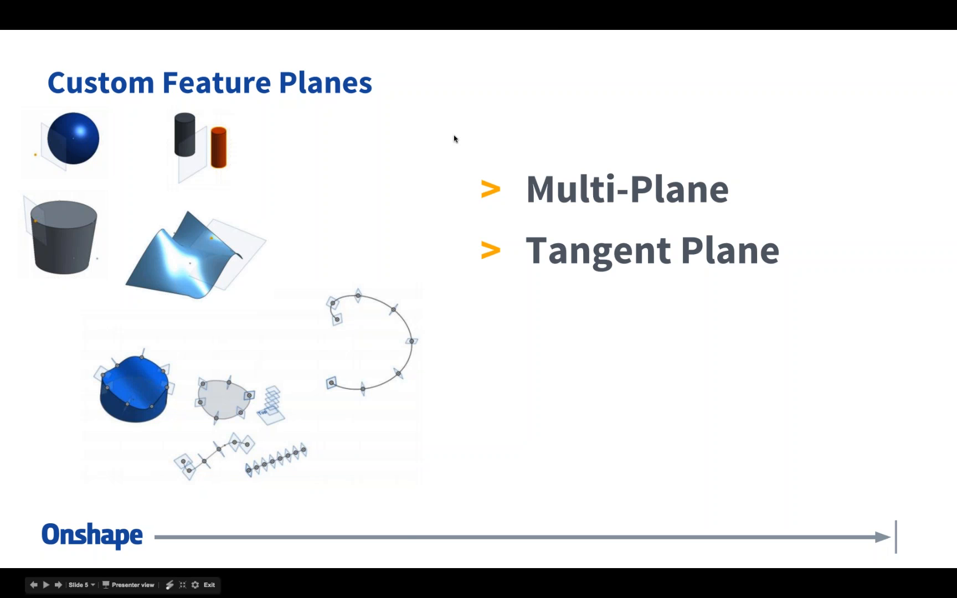
key(Escape)
key(super+3)
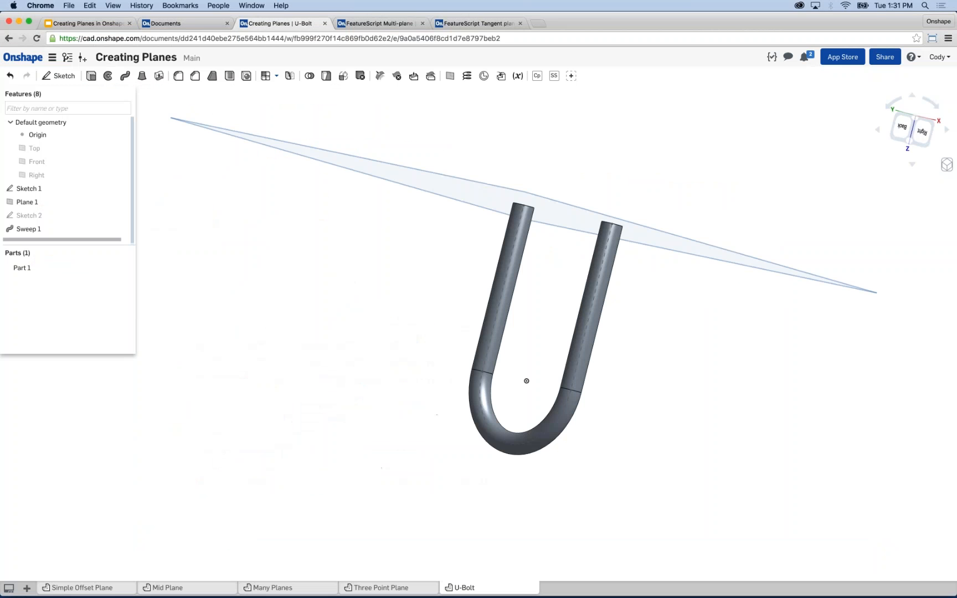
Add the Multi plane custom feature from the FeatureScript Multi-plane sample document to the toolbar
click(571, 77)
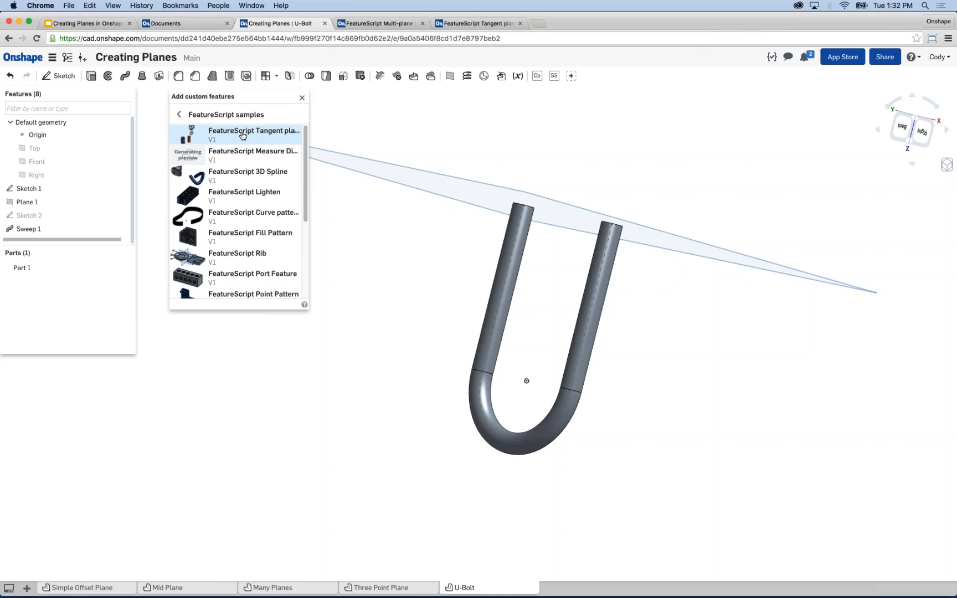
scroll(239, 244, down, 5)
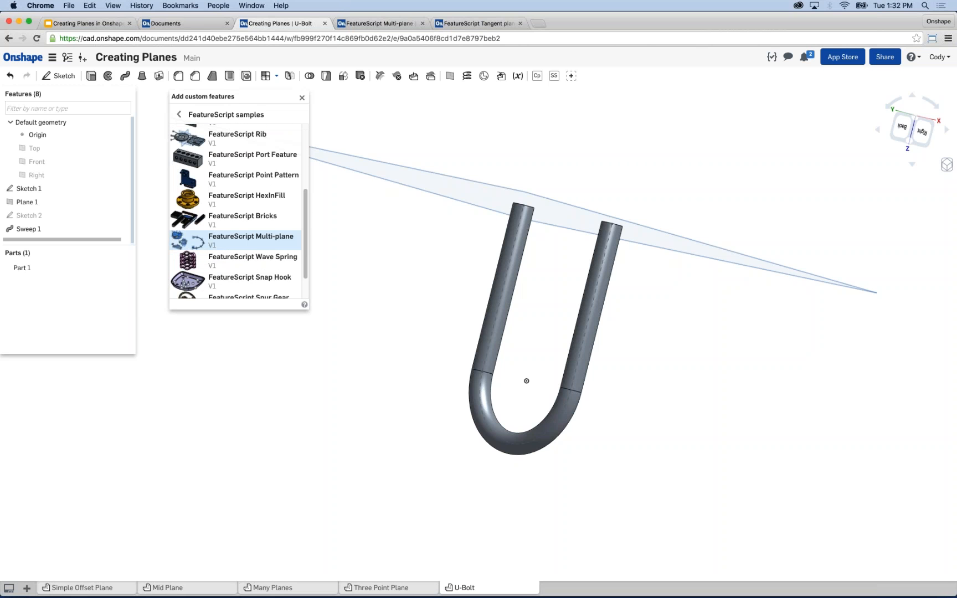
click(230, 243)
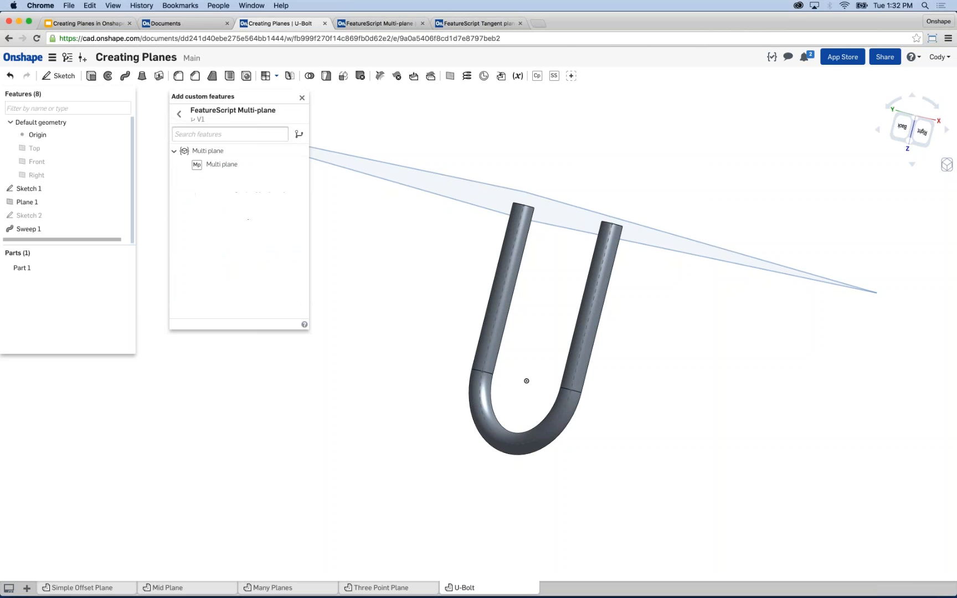
click(222, 164)
click(302, 97)
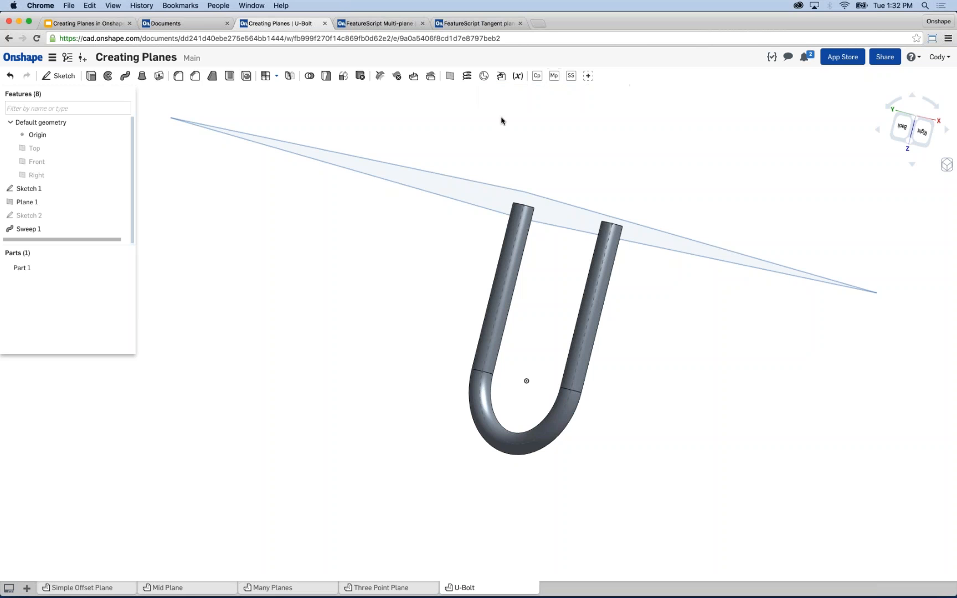
Open the Onshape website in a new browser tab and go to its FeatureScript page
click(539, 23)
text(on)
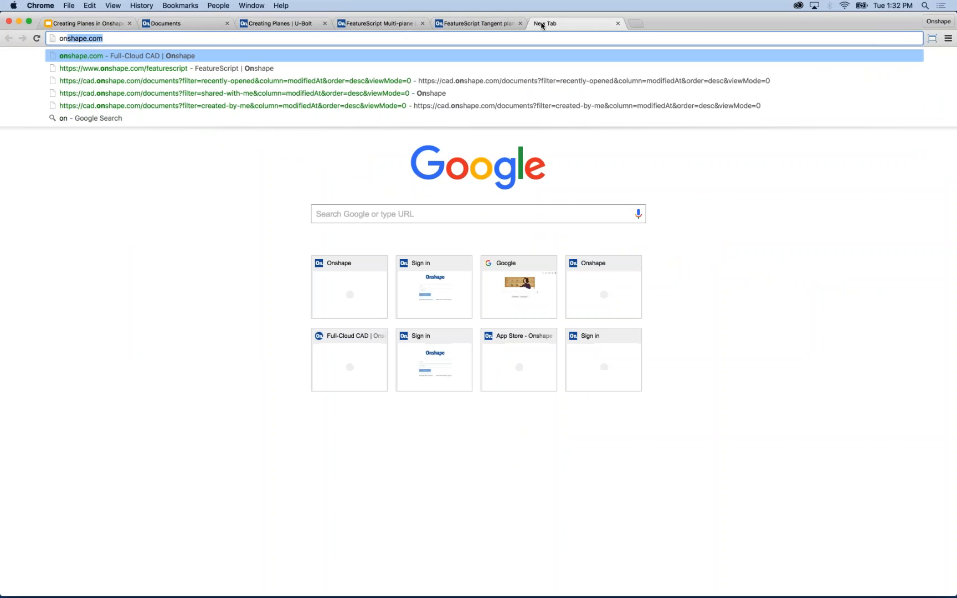
key(Return)
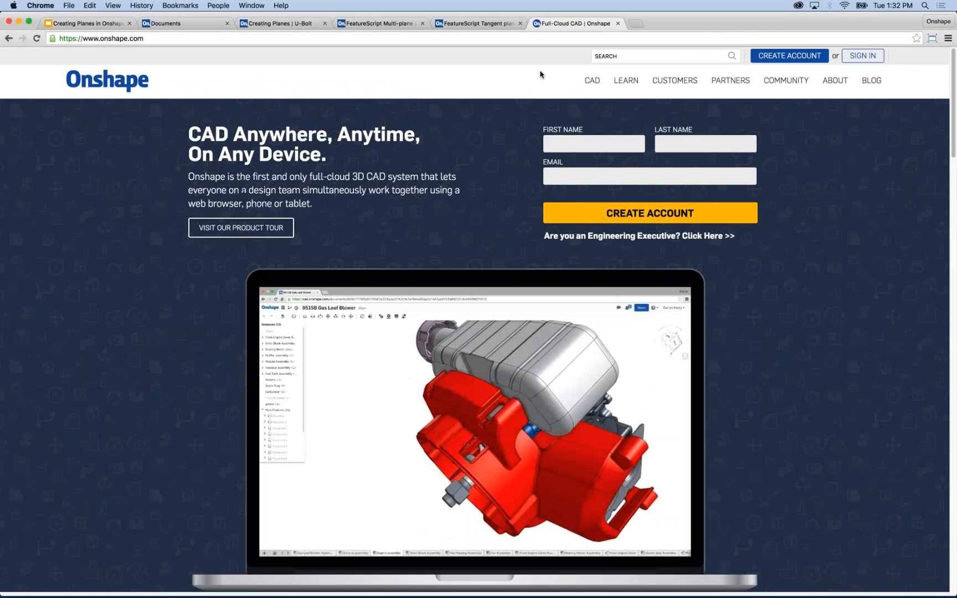
mouse_move(595, 84)
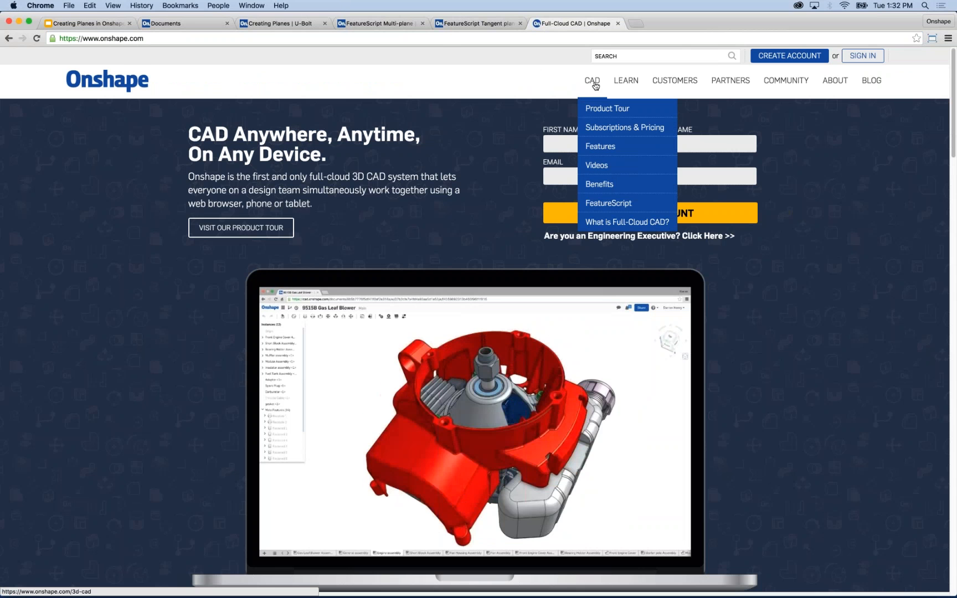
click(606, 203)
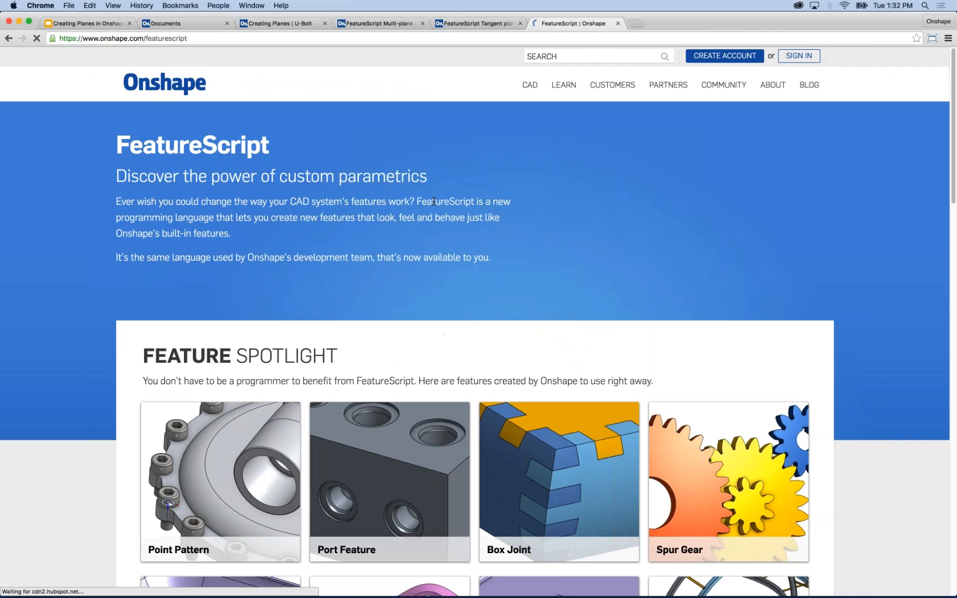
Browse the complete Feature Spotlight gallery of custom features, including the entries hidden at first
scroll(434, 201, down, 5)
scroll(477, 321, down, 4)
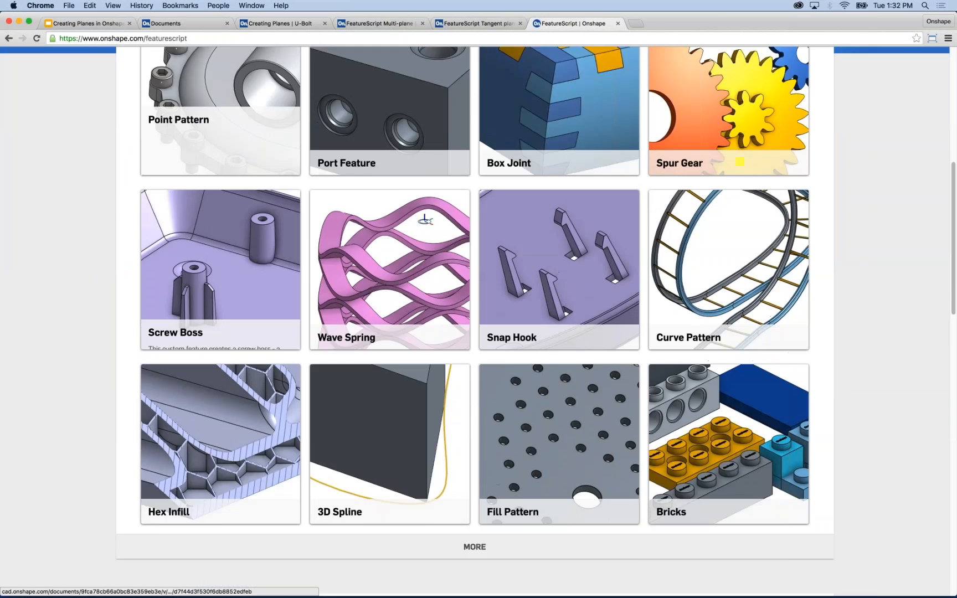
click(474, 421)
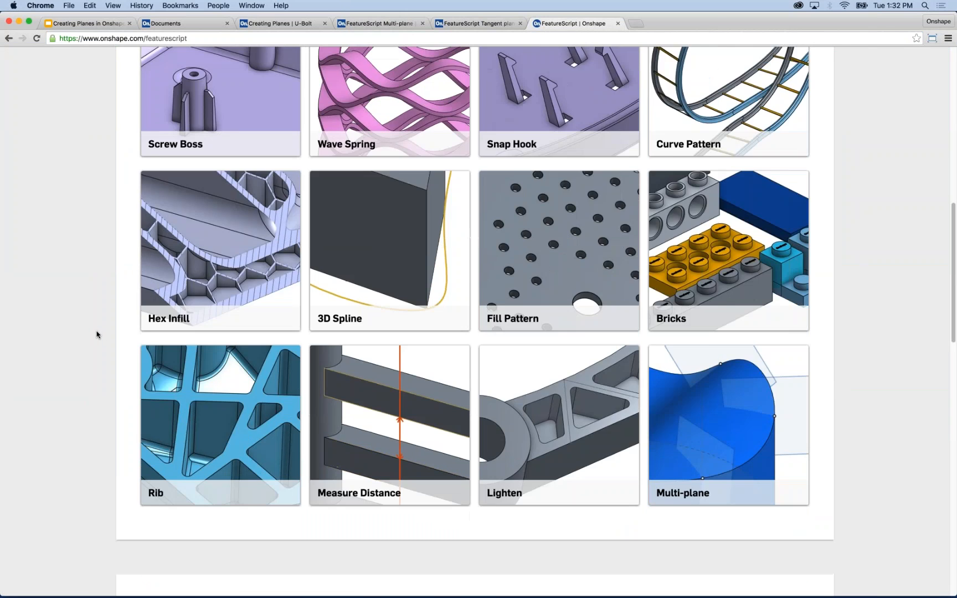
scroll(98, 335, up, 5)
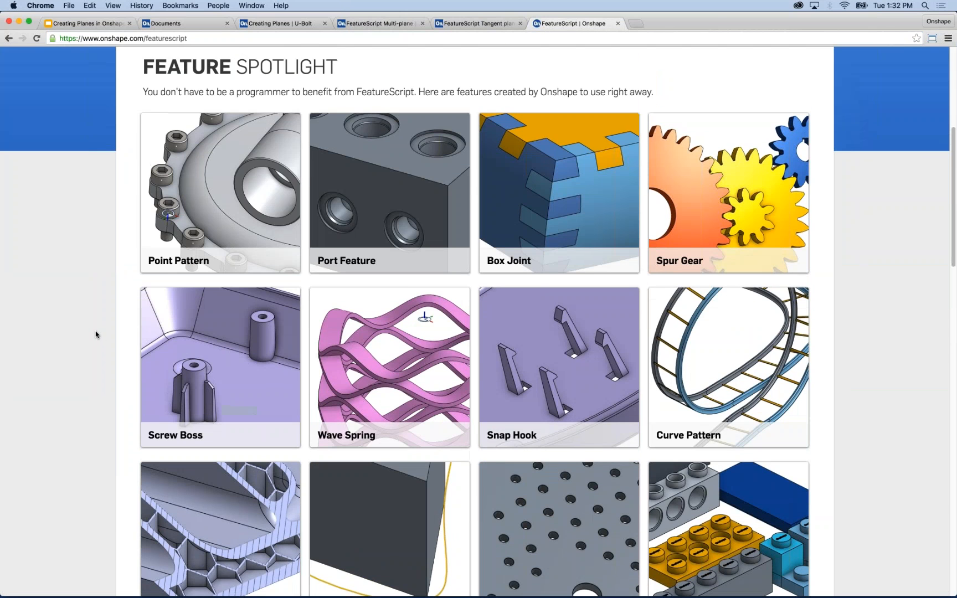
scroll(493, 395, down, 5)
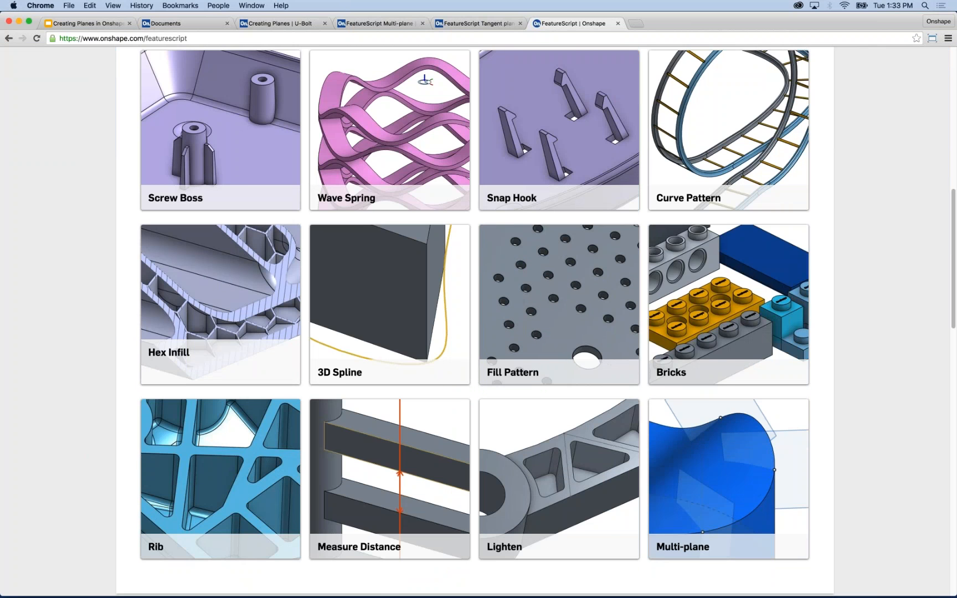
scroll(37, 310, up, 10)
mouse_move(530, 84)
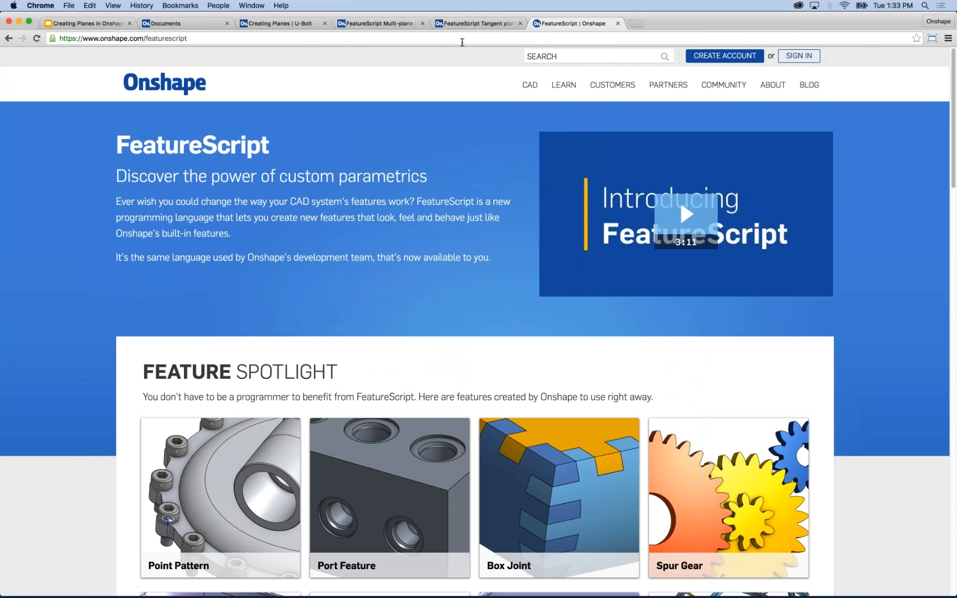
Return to the FeatureScript Multi-plane document and open Part Studio 1
click(386, 24)
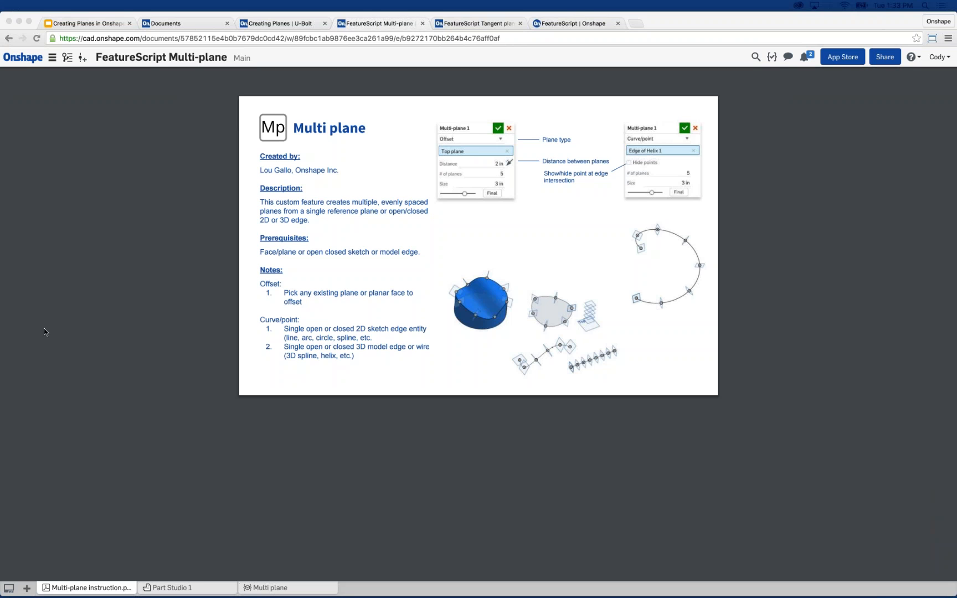
click(180, 589)
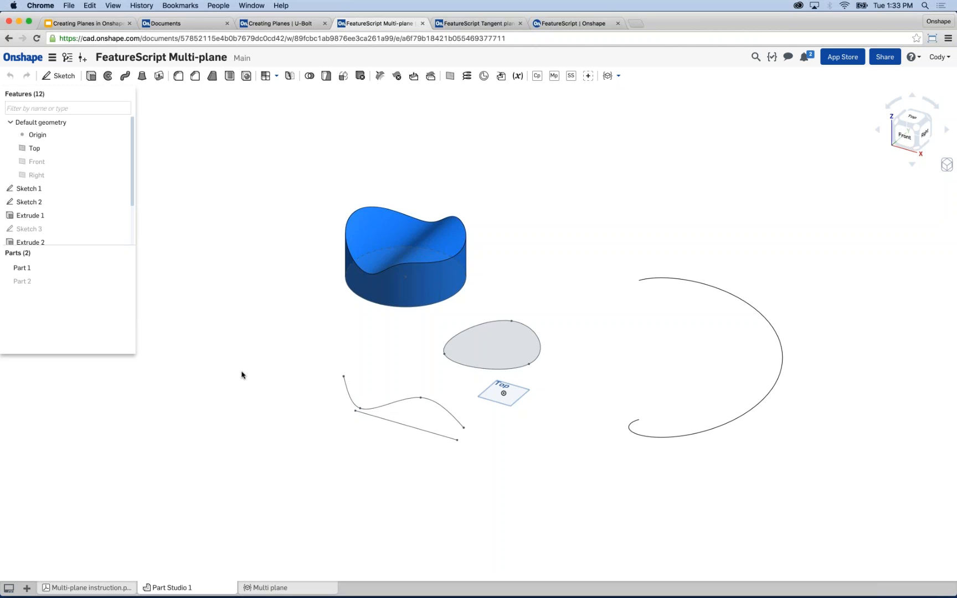
middle_drag(348, 242, 347, 236)
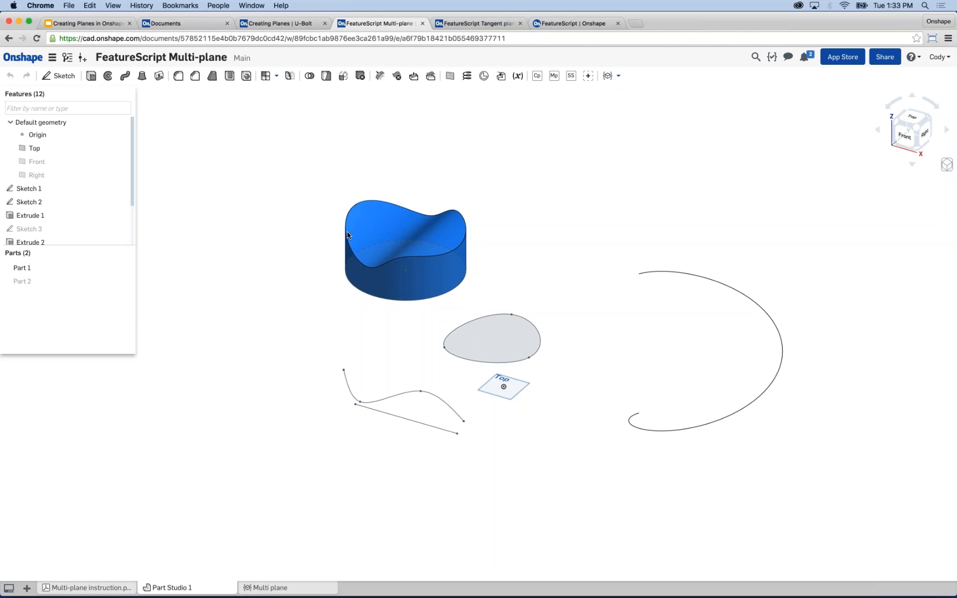
Start a Multi plane feature of the Offset type with the Top plane as its reference face
click(555, 78)
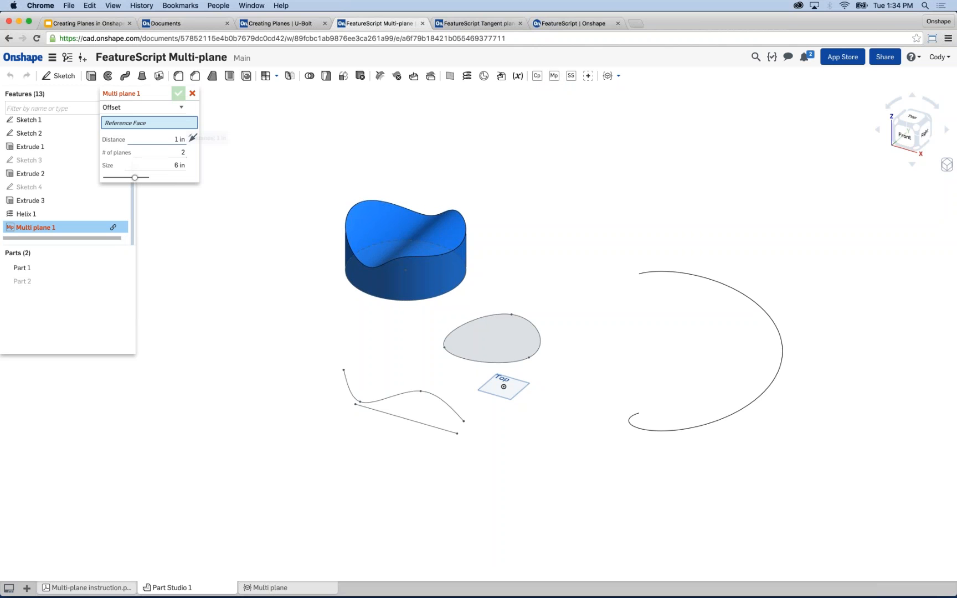
click(145, 105)
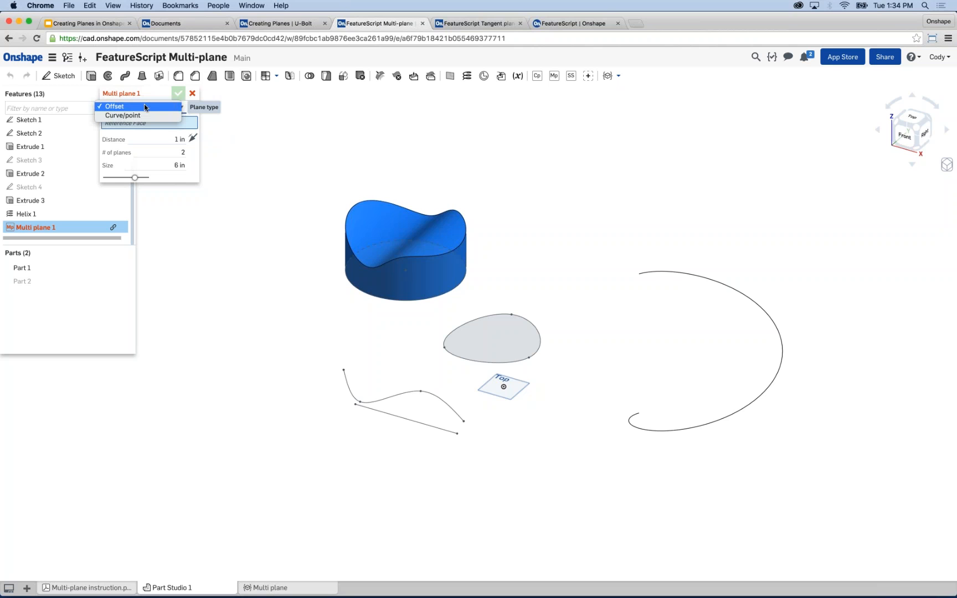
click(115, 106)
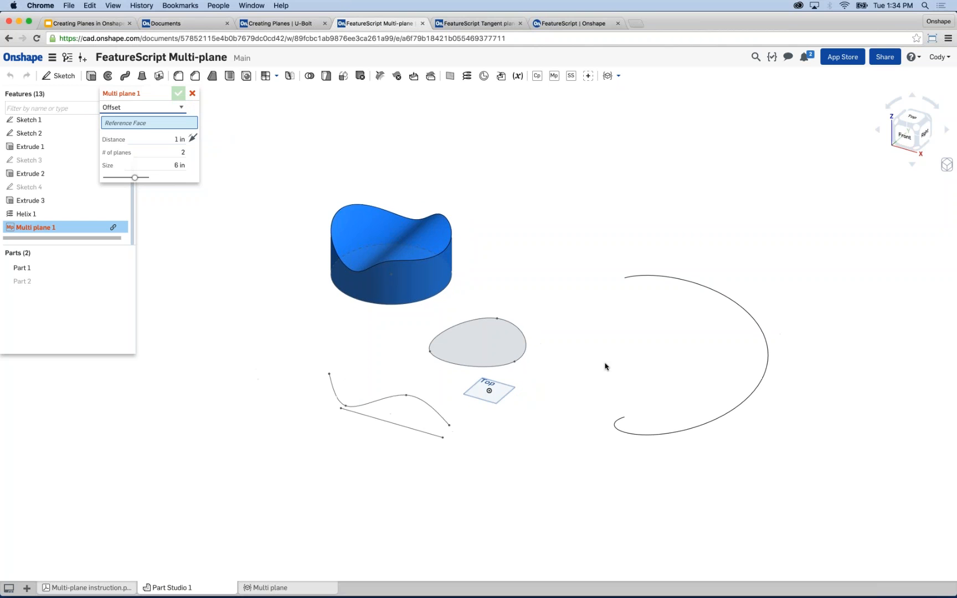
scroll(487, 392, up, 5)
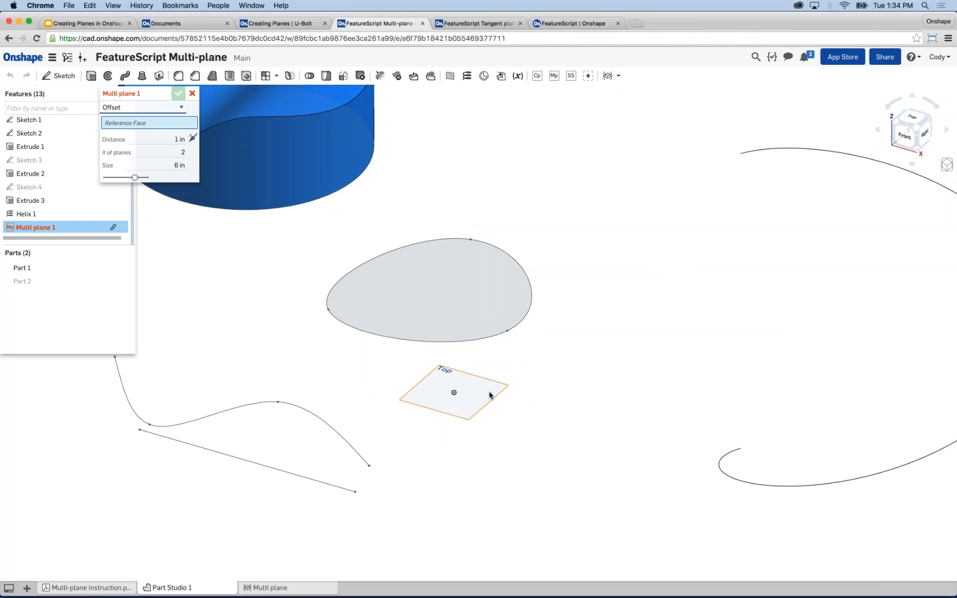
click(490, 395)
right_drag(554, 438, 483, 418)
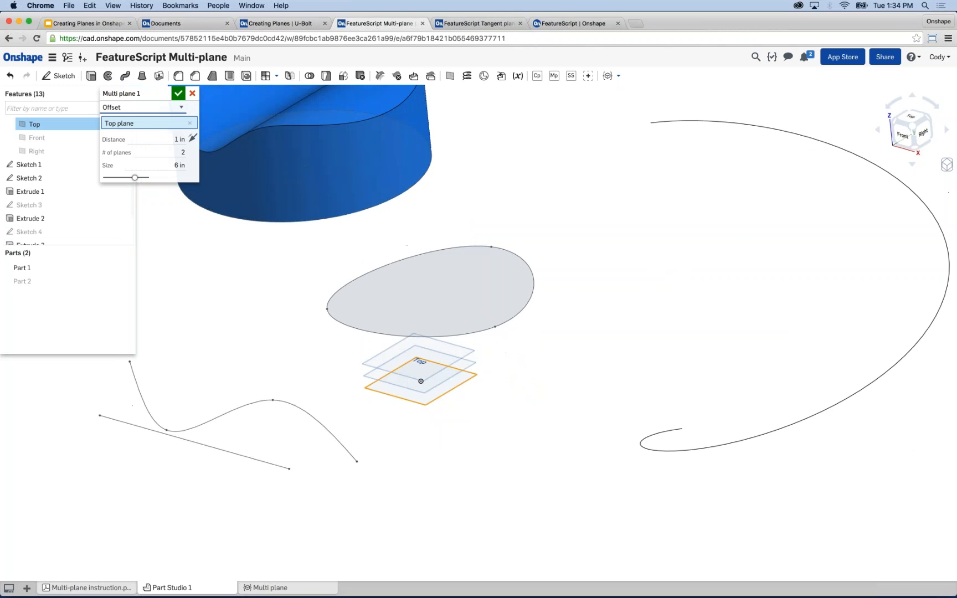
Set the distance between the offset planes to 2 in and the number of planes to 6
drag(172, 140, 191, 139)
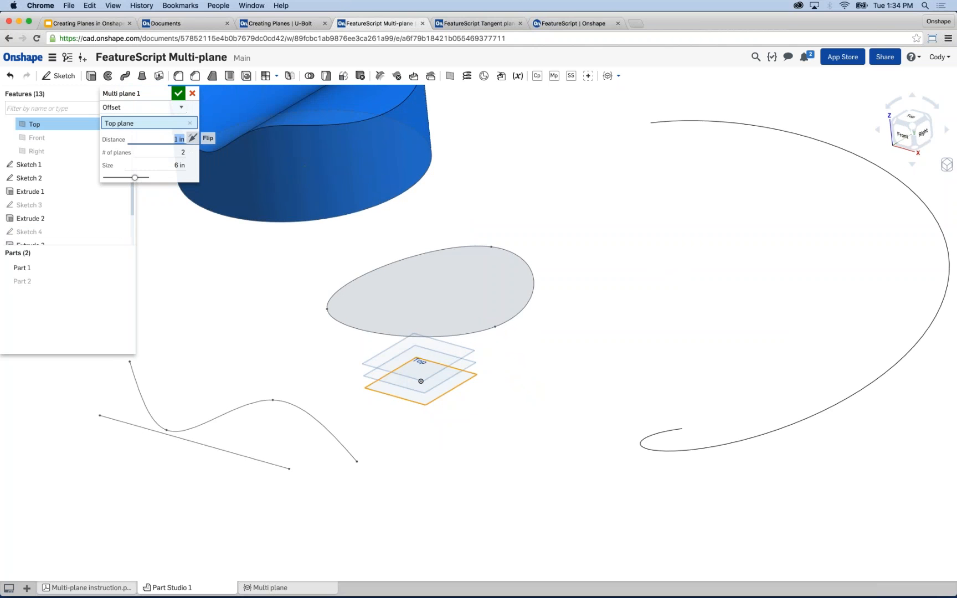
text(2)
key(Return)
key(Tab)
text(6)
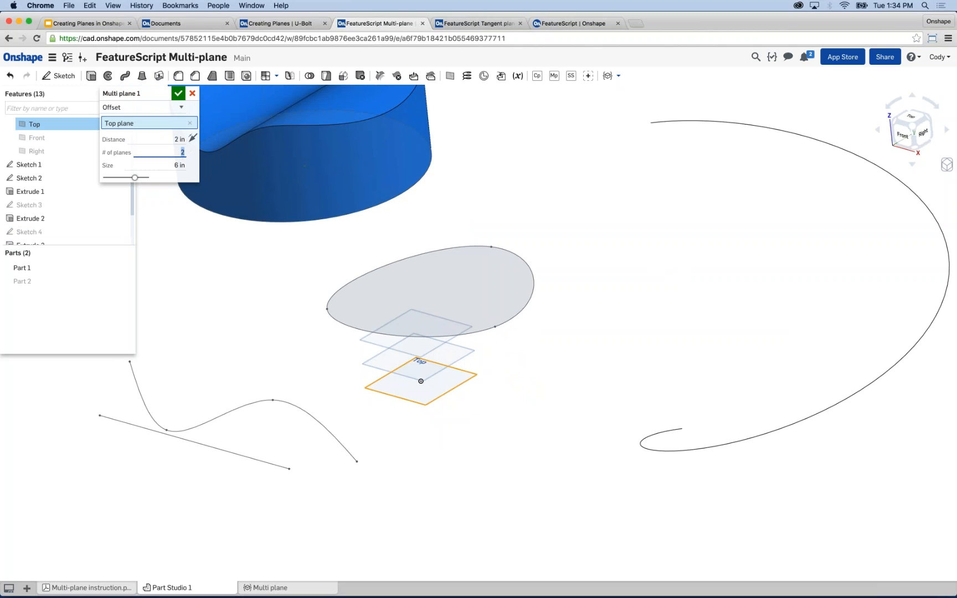
key(Return)
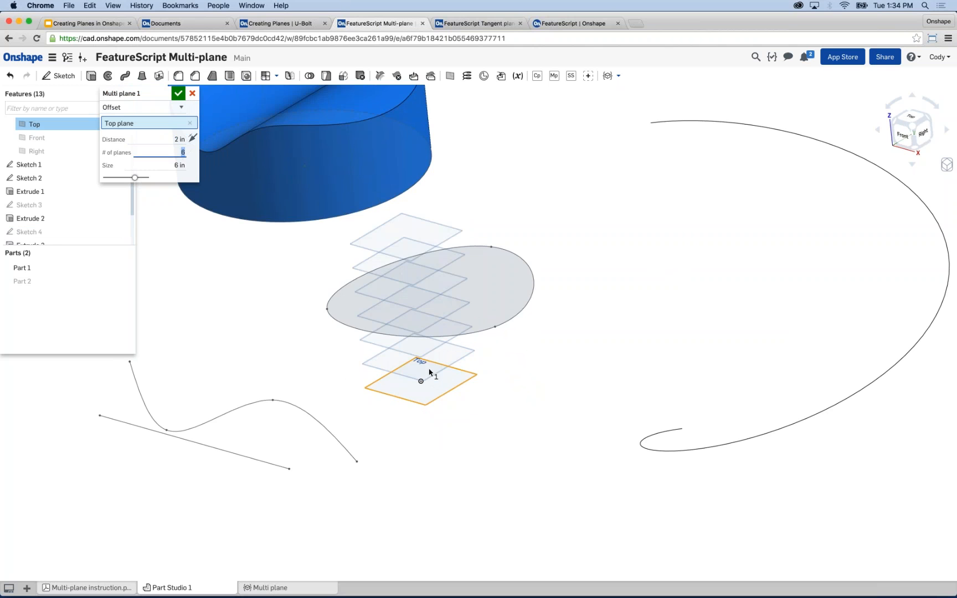
Inspect the plane stack from the front, set the plane size to 12 in and accept the Multi plane feature
key(shift+1)
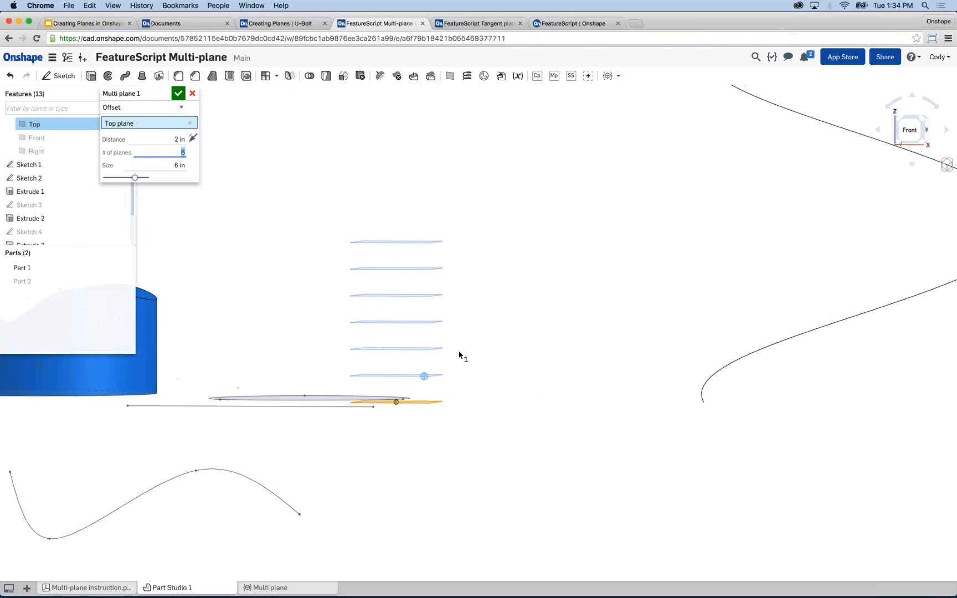
scroll(424, 354, up, 2)
scroll(423, 358, up, 1)
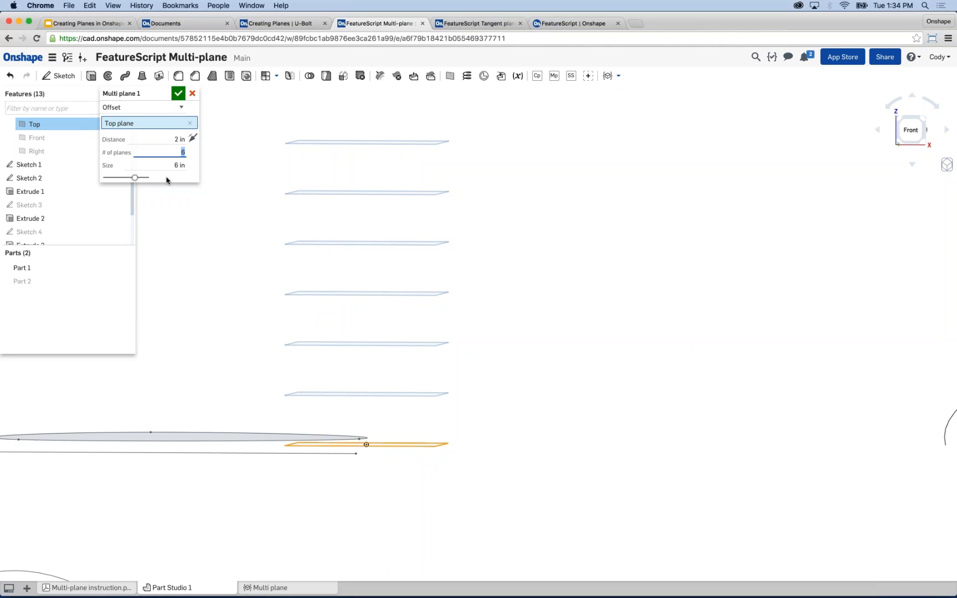
key(Tab)
text(12)
key(Return)
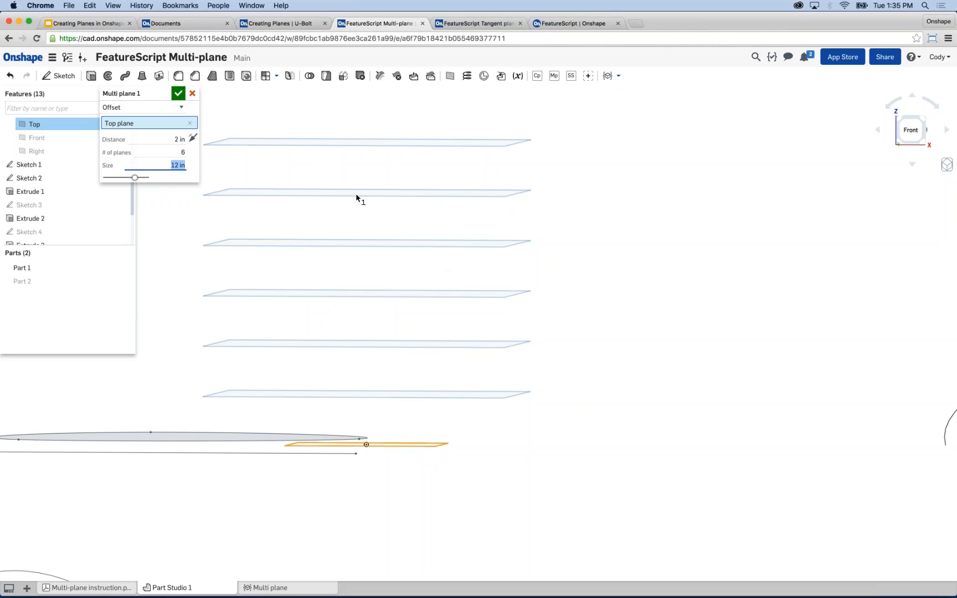
click(178, 93)
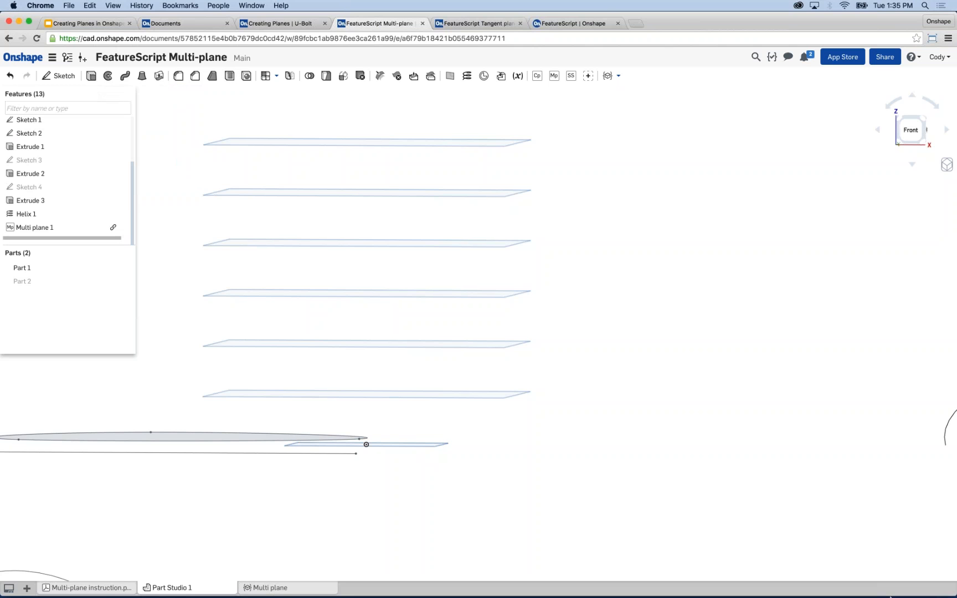
Edit the finished Multi plane feature and change its number of planes to 7
scroll(581, 414, down, 5)
right_drag(559, 320, 574, 447)
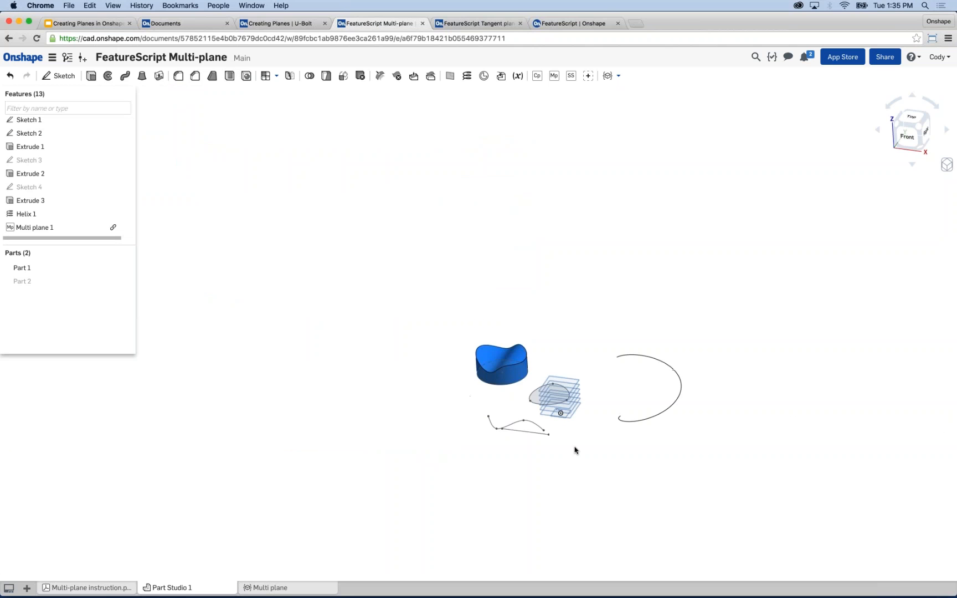
scroll(571, 436, up, 5)
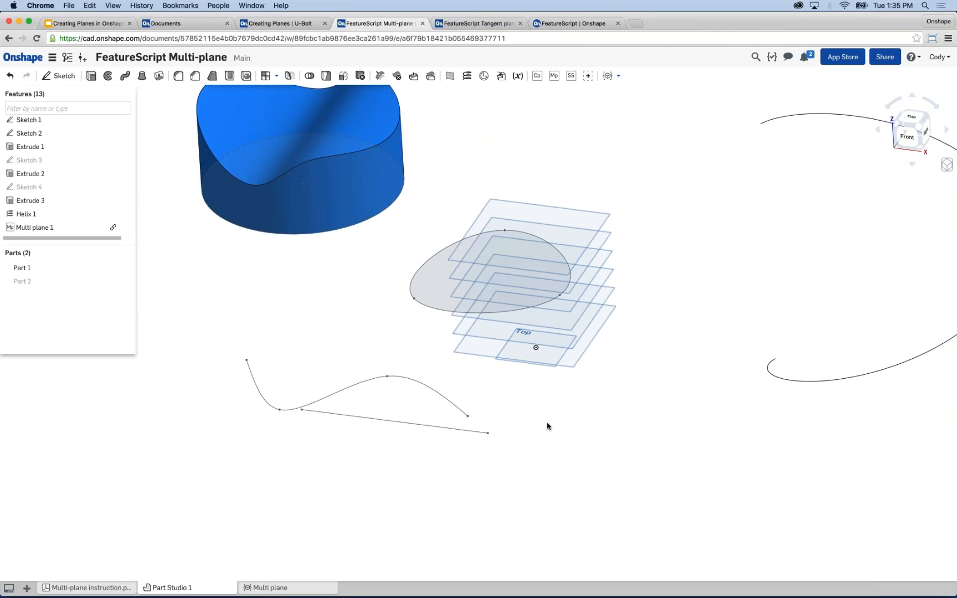
middle_drag(556, 423, 555, 434)
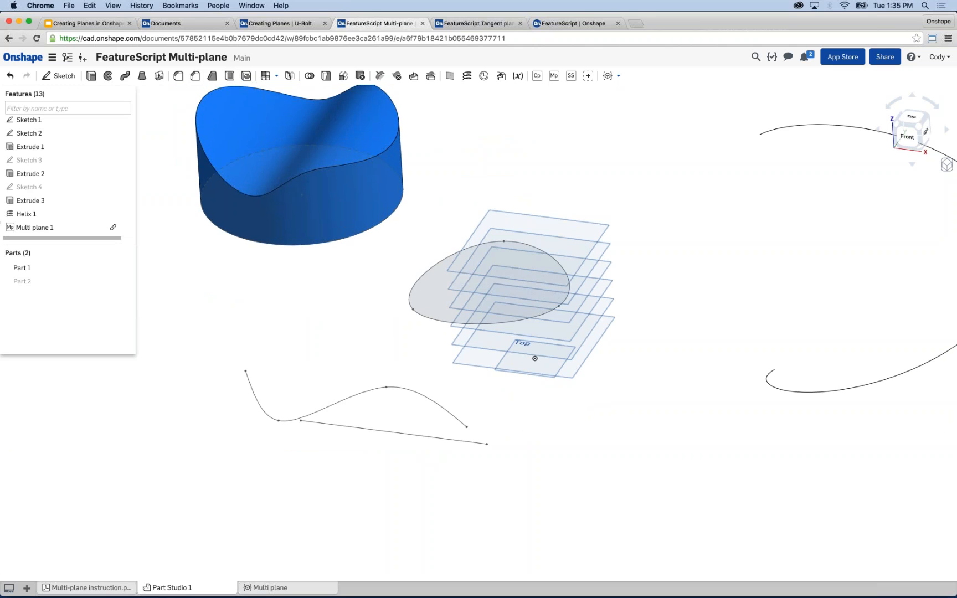
right_click(45, 226)
click(62, 245)
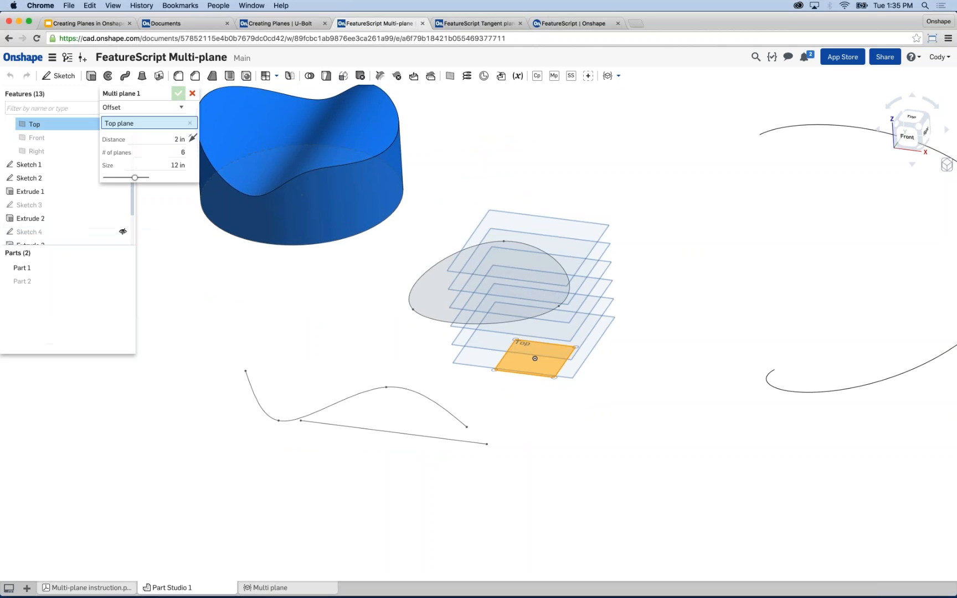
click(177, 153)
text(7)
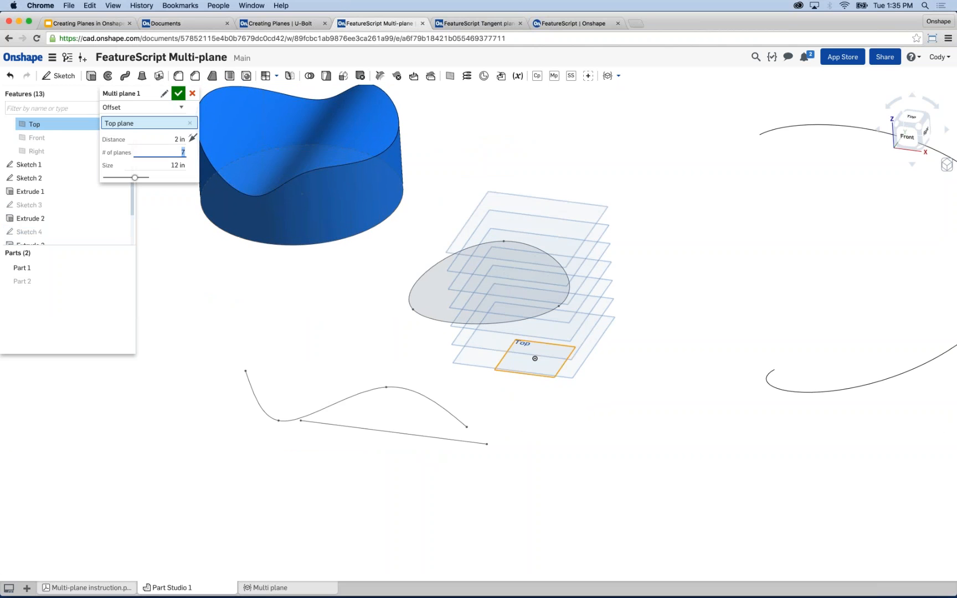
key(Return)
Start a second Multi plane feature of the Curve/point type with the wavy upper edge of Extrude 2 as its reference edge
mouse_move(258, 276)
right_down()
mouse_move(201, 266)
mouse_move(264, 270)
right_up()
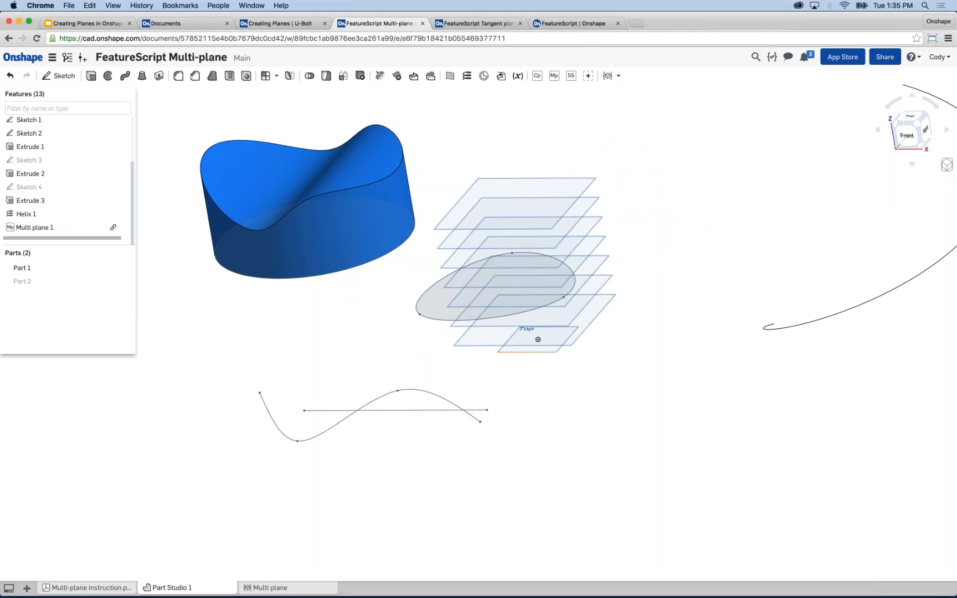
click(553, 75)
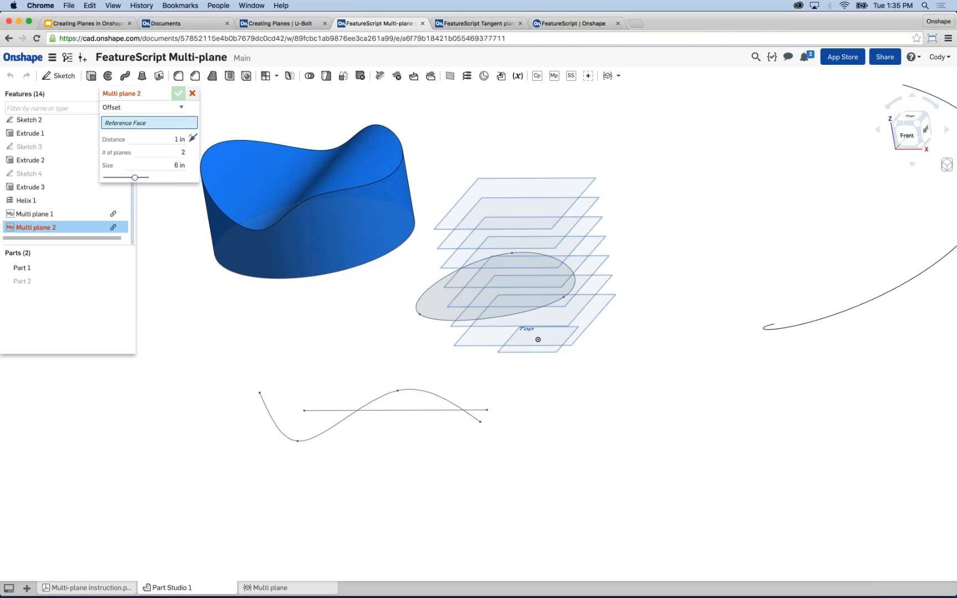
click(138, 107)
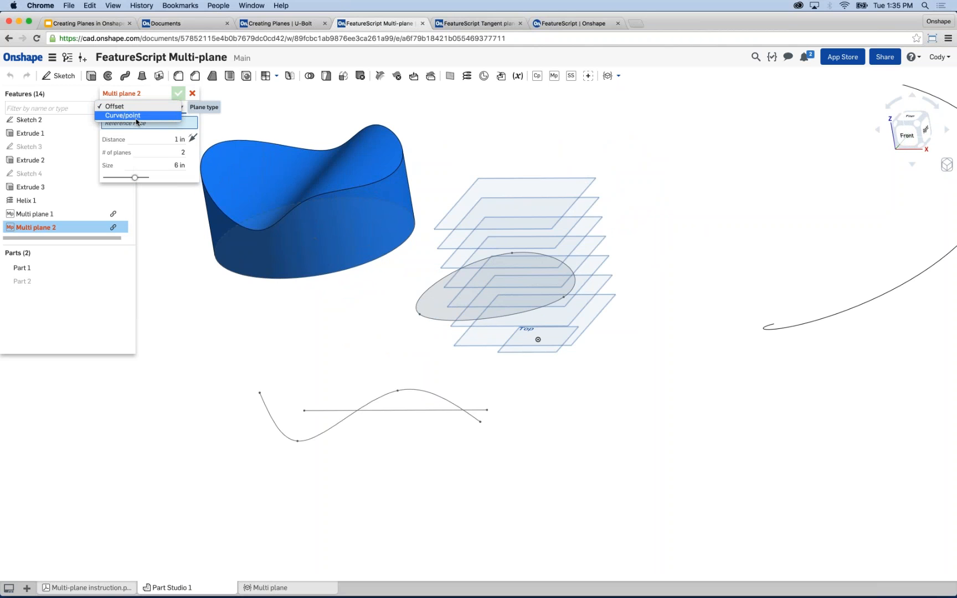
click(135, 115)
middle_drag(569, 152, 280, 142)
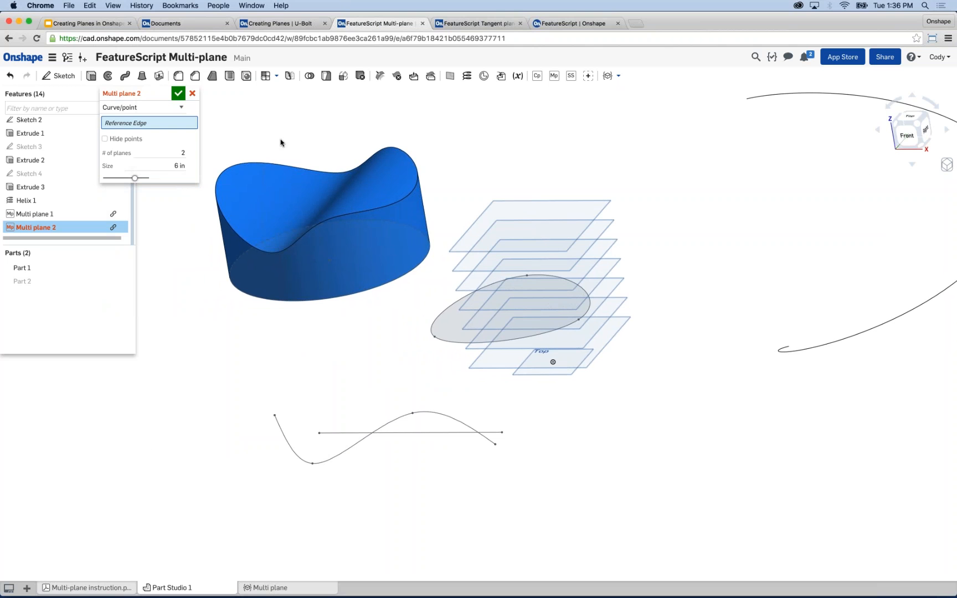
middle_drag(280, 143, 278, 144)
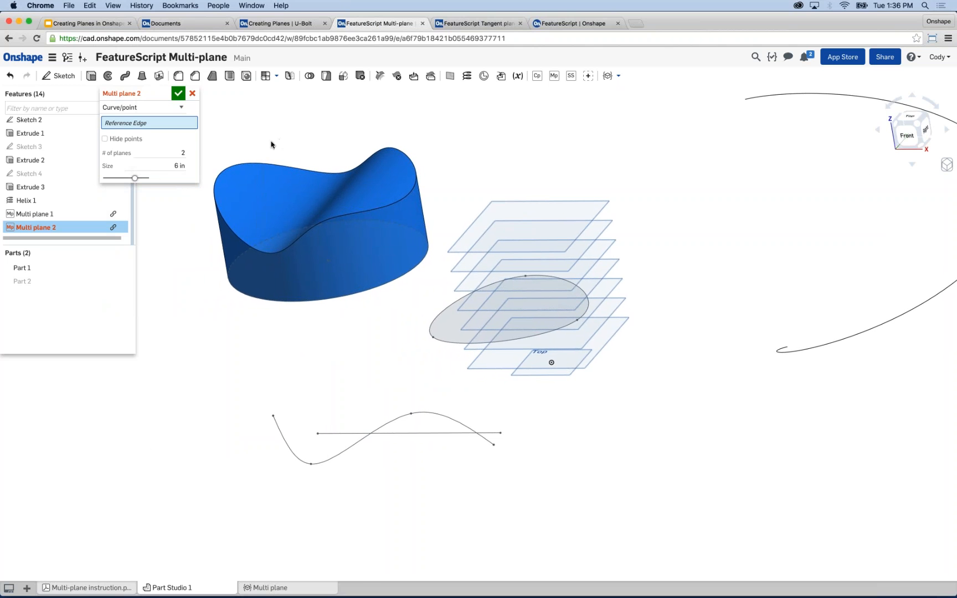
scroll(266, 217, down, 2)
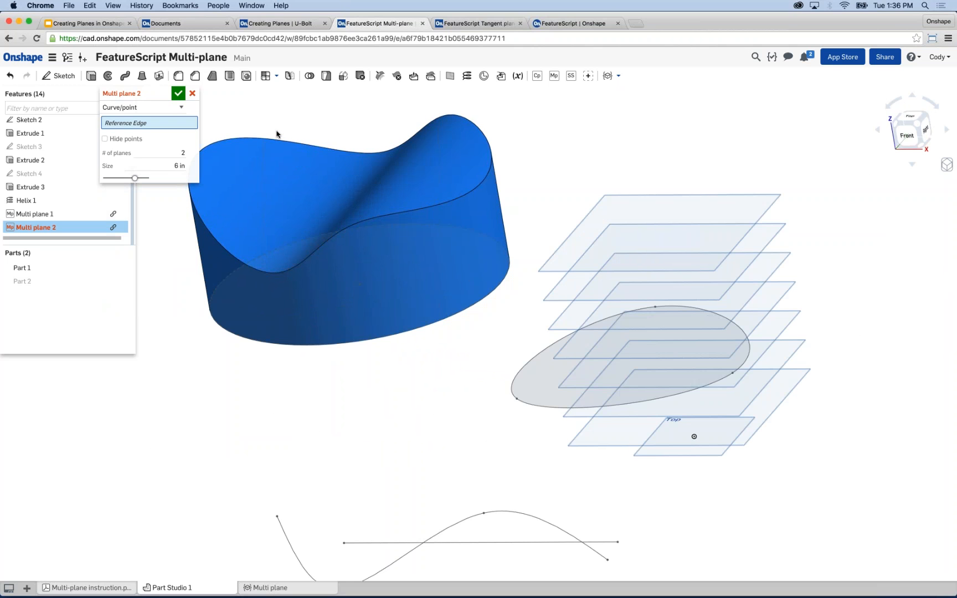
click(410, 215)
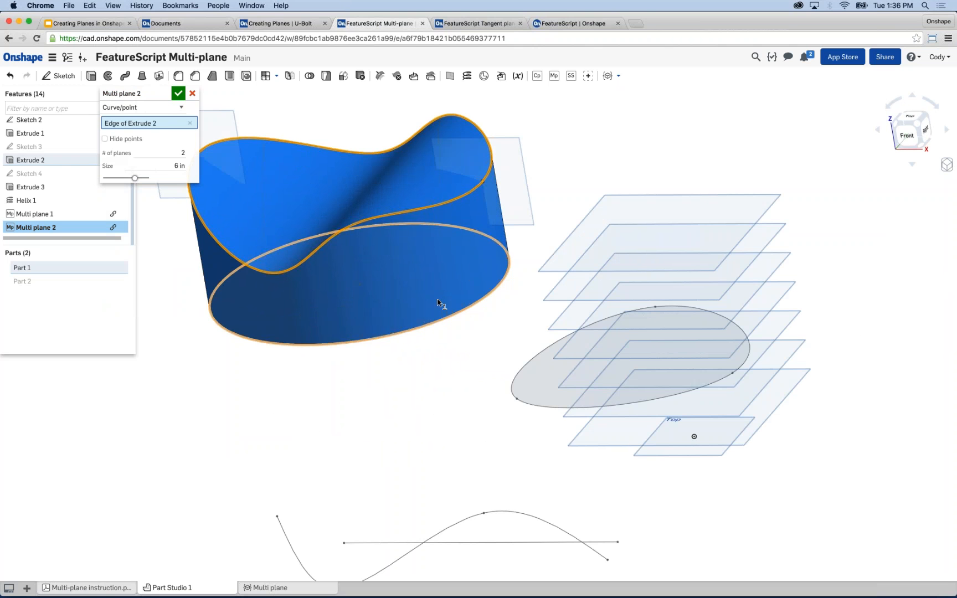
scroll(406, 363, down, 3)
scroll(254, 180, up, 2)
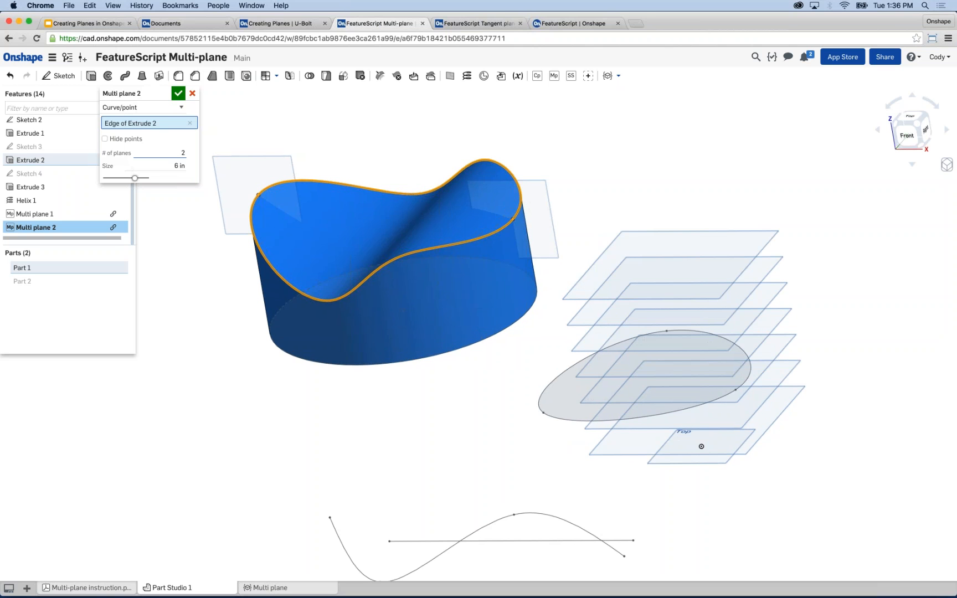
Set the number of planes along the wavy edge to 8, inspect their placement and accept the feature
click(174, 153)
text(8)
key(Return)
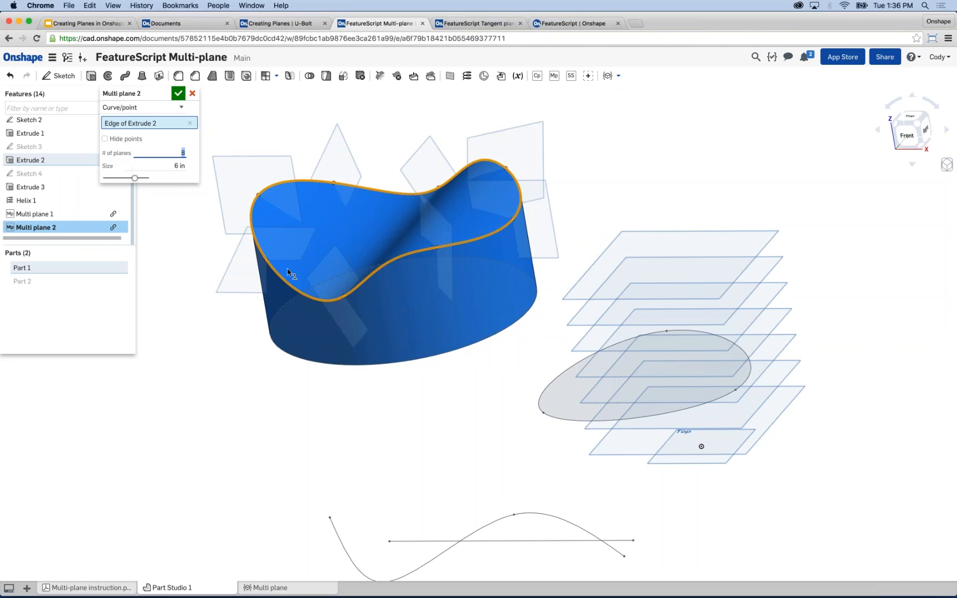
mouse_move(351, 391)
right_down()
mouse_move(403, 372)
mouse_move(326, 389)
right_up()
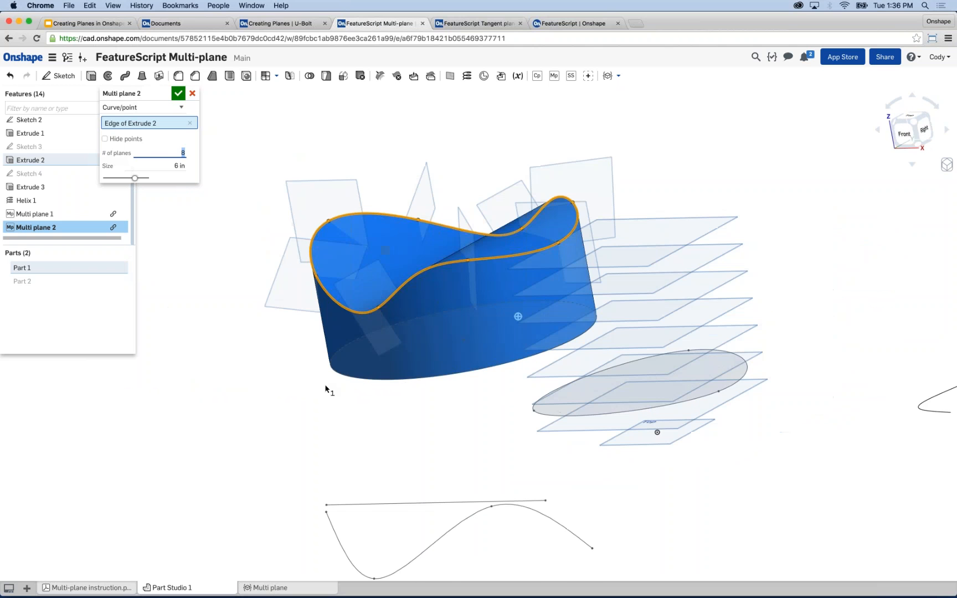
scroll(349, 315, up, 5)
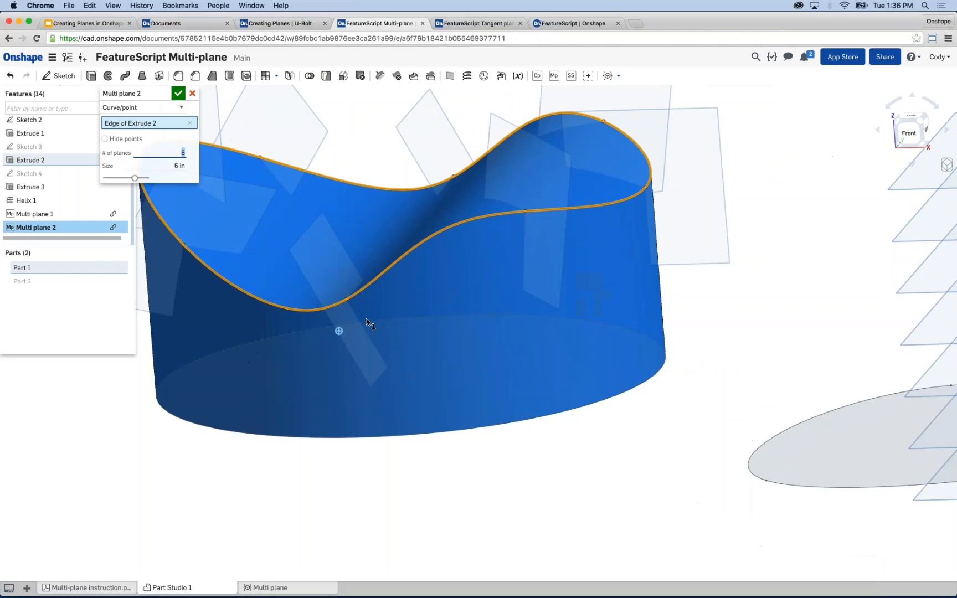
right_drag(367, 318, 386, 326)
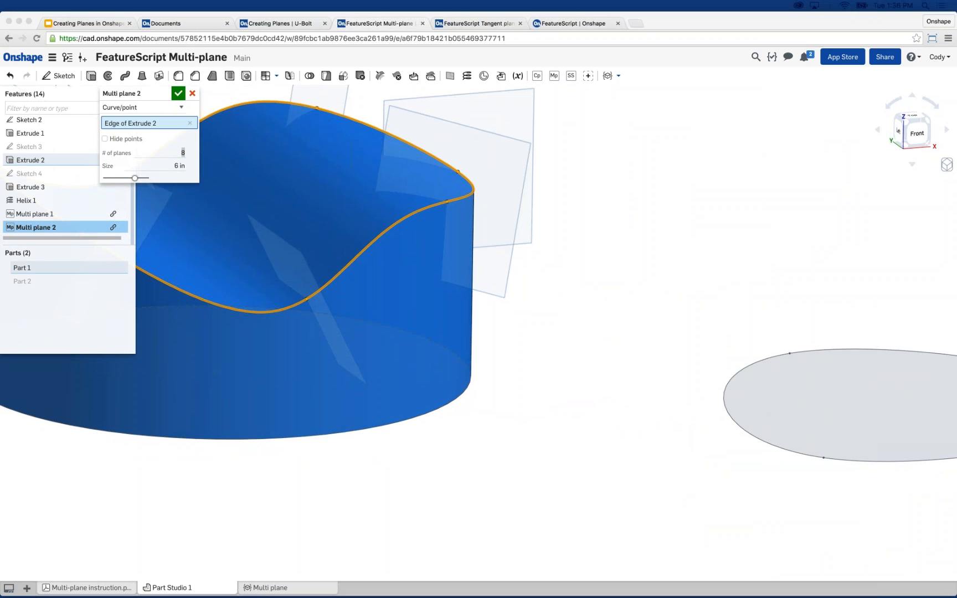
click(193, 93)
Select one of the planes on the wavy rim and resize it narrower from its outer upper corner
click(525, 221)
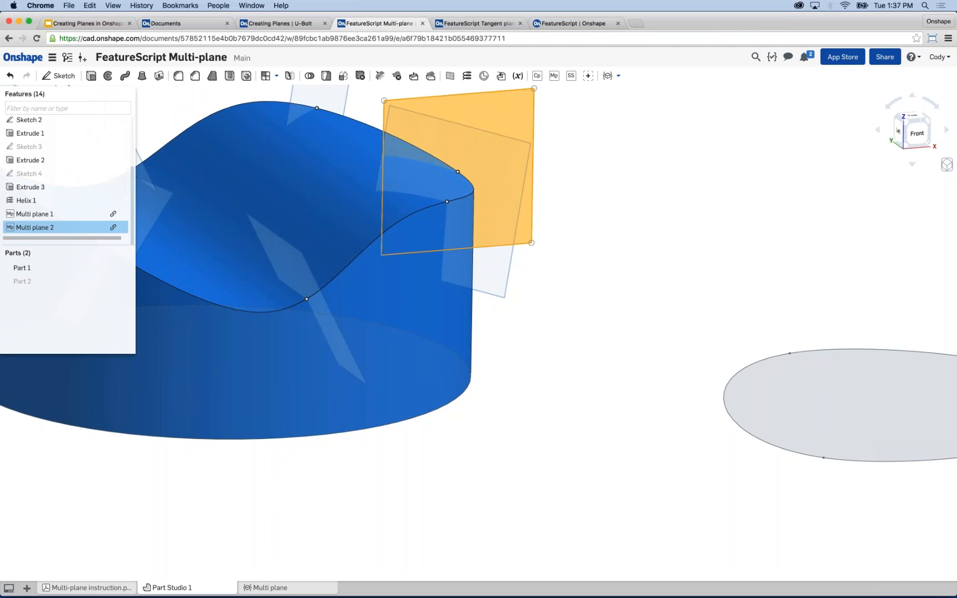
scroll(575, 186, down, 1)
middle_drag(575, 185, 542, 251)
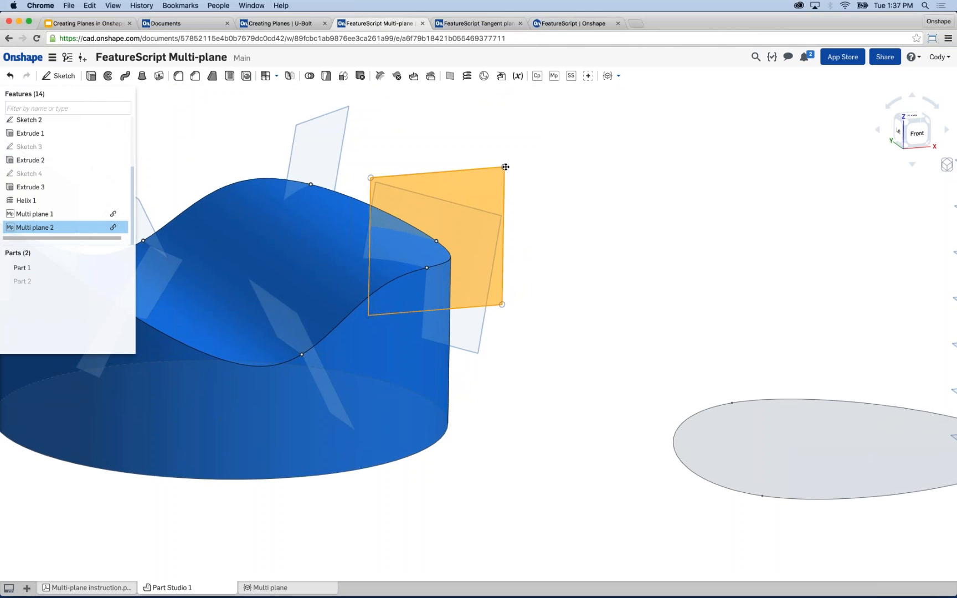
drag(505, 166, 499, 199)
drag(533, 156, 474, 170)
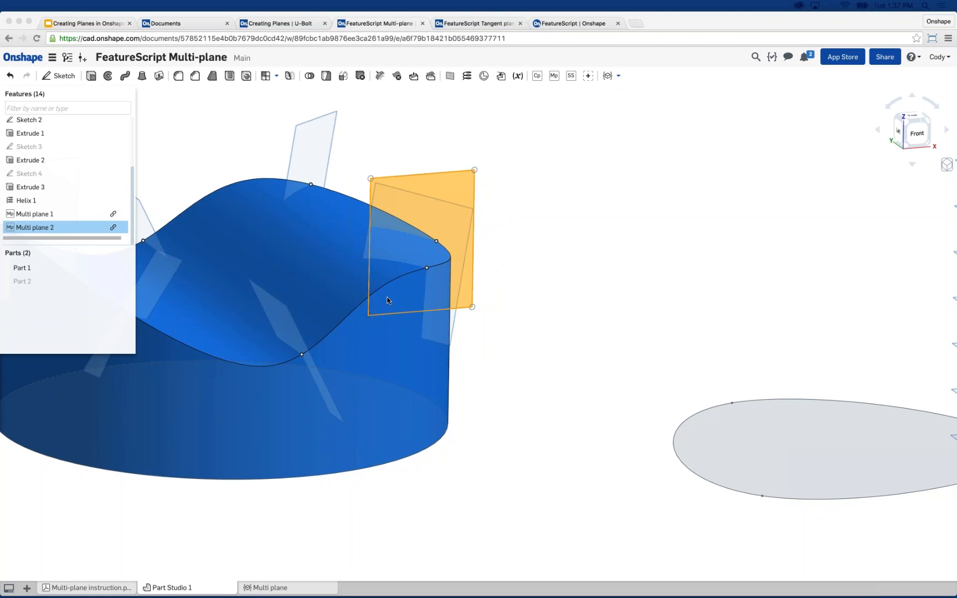
click(583, 252)
scroll(584, 252, down, 2)
scroll(614, 293, down, 1)
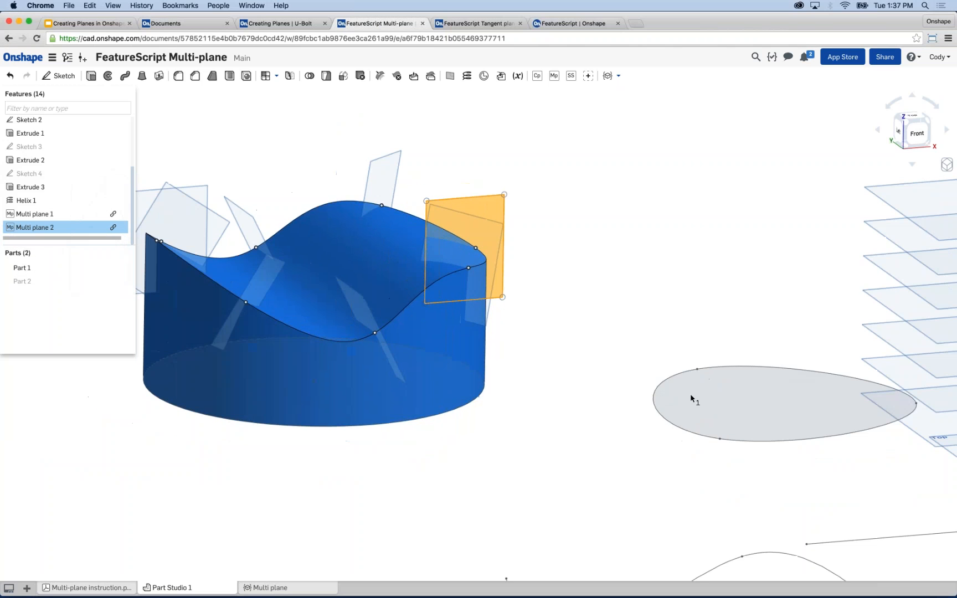
right_click(692, 397)
click(573, 397)
scroll(55, 175, up, 2)
right_click(38, 173)
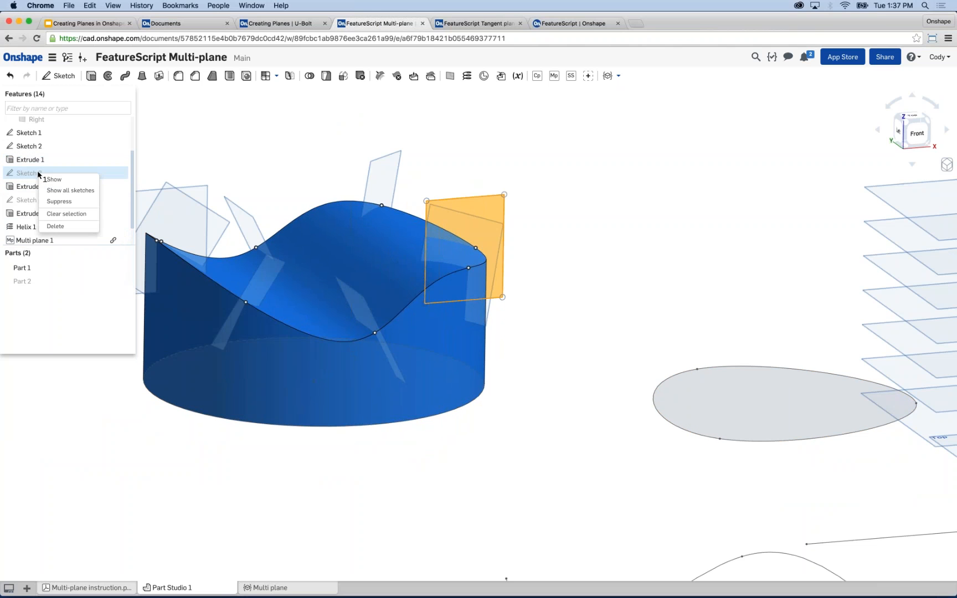
click(267, 166)
scroll(266, 166, down, 3)
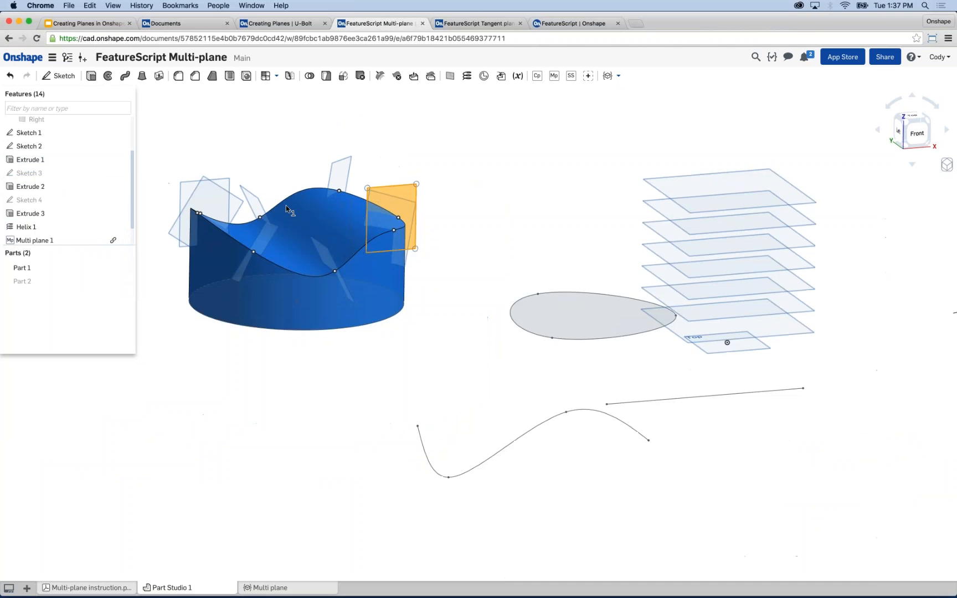
middle_drag(286, 205, 313, 242)
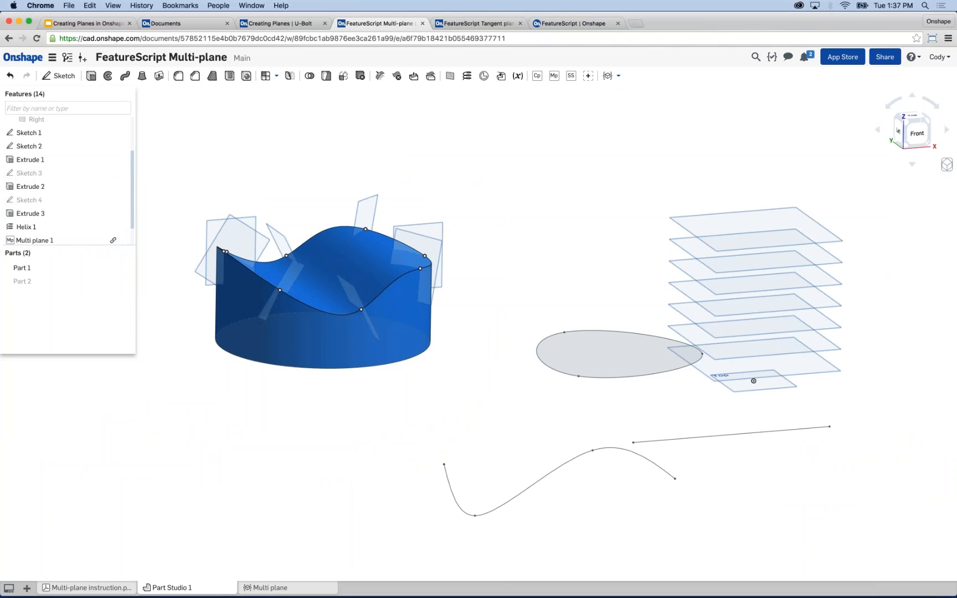
Copy Sketch 3 and paste it onto the uppermost plane of the offset plane stack
right_click(37, 174)
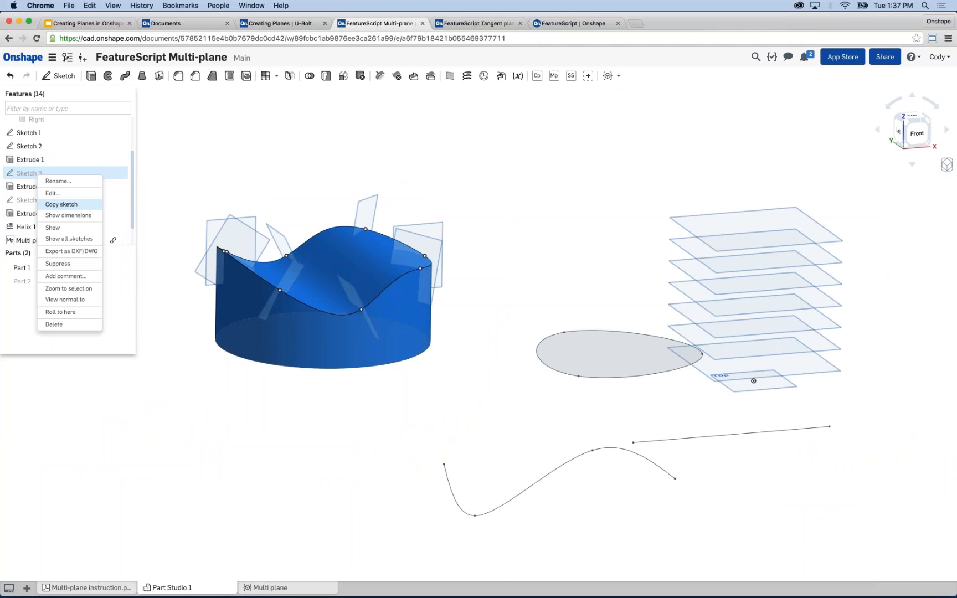
click(57, 205)
right_click(710, 217)
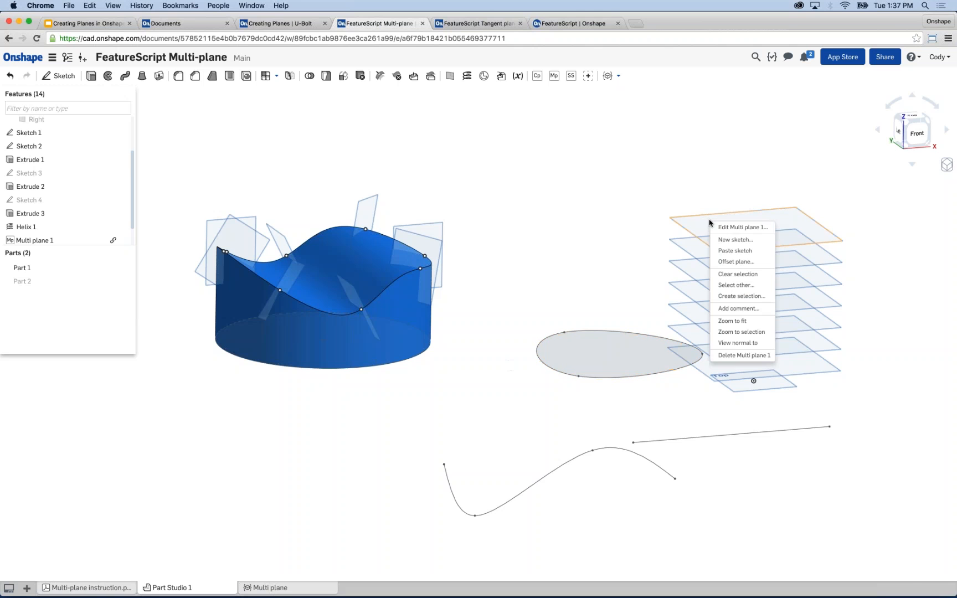
click(735, 251)
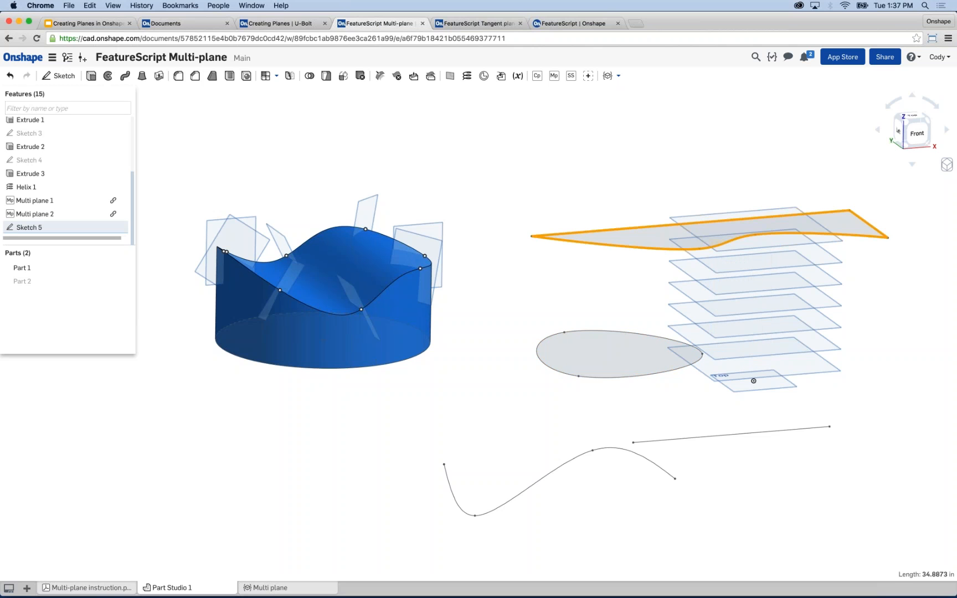
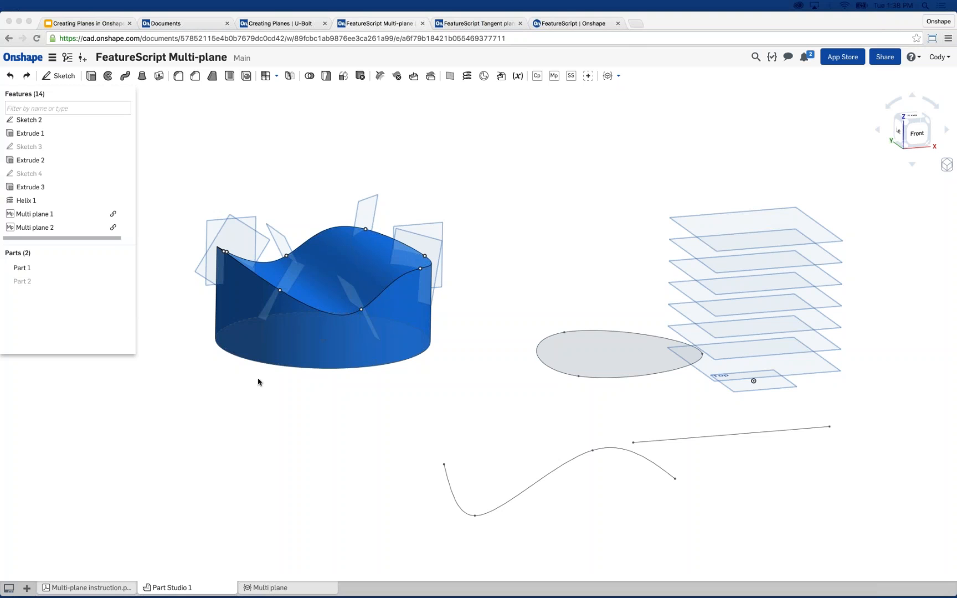
Review the FeatureScript source code of the Multi plane feature from its plane type definitions through its helper functions
click(296, 590)
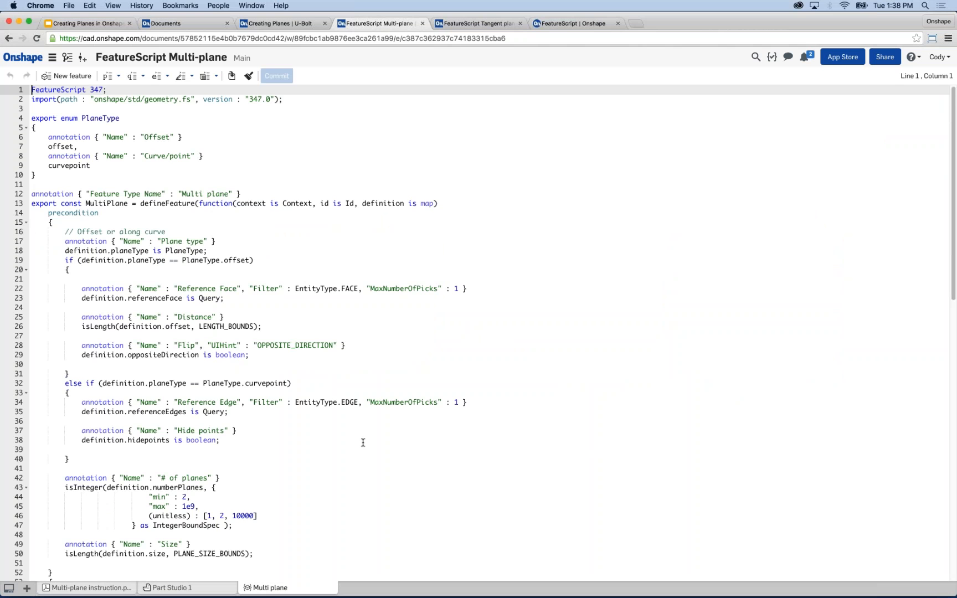
scroll(363, 442, down, 3)
scroll(363, 442, up, 3)
scroll(336, 403, down, 5)
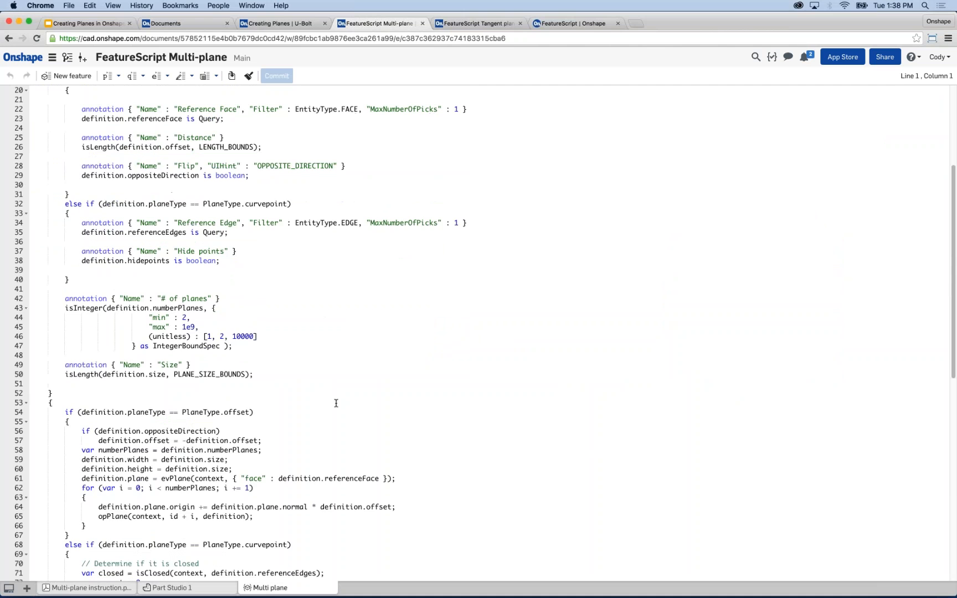
scroll(336, 404, down, 10)
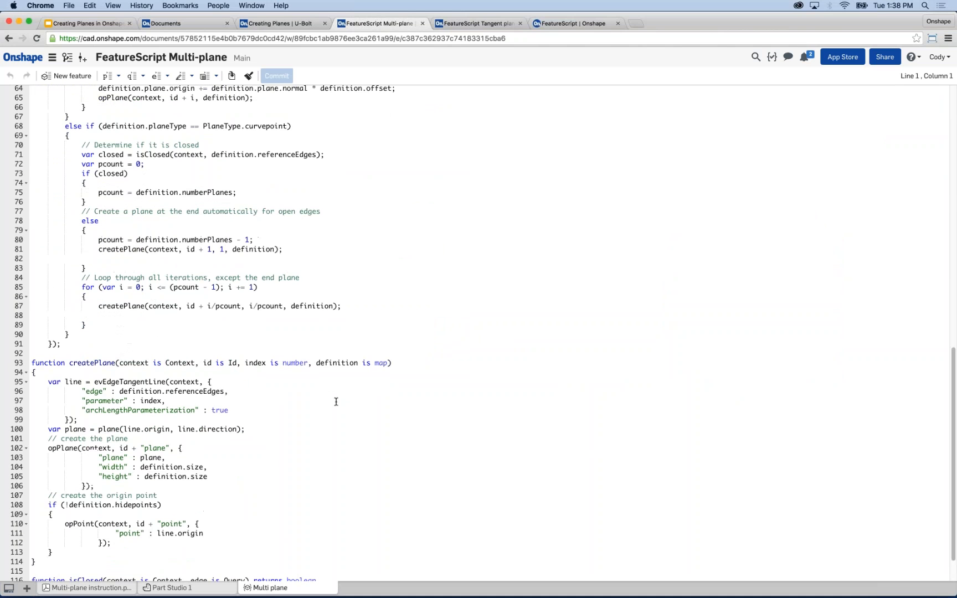
scroll(336, 401, down, 2)
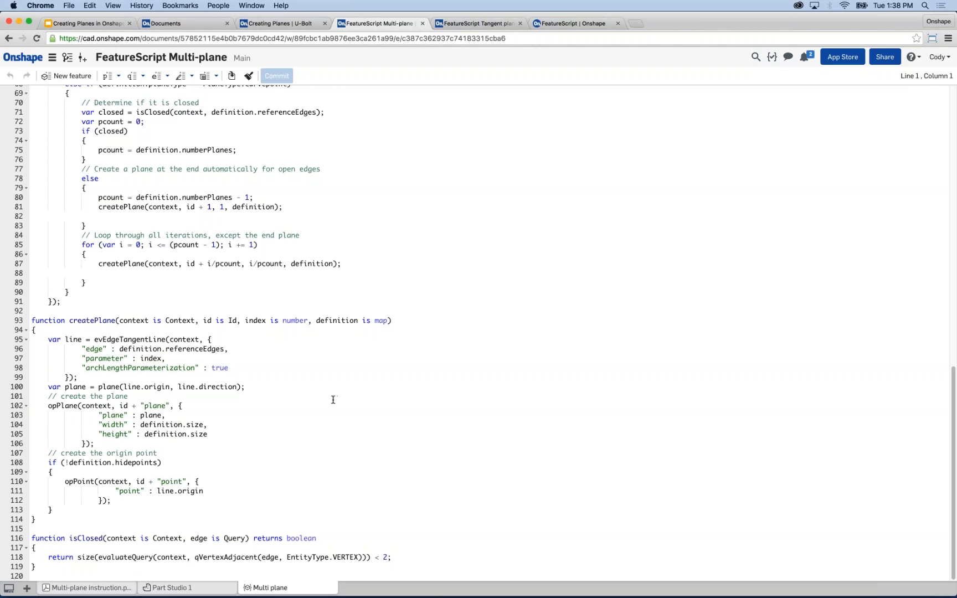
scroll(336, 400, up, 15)
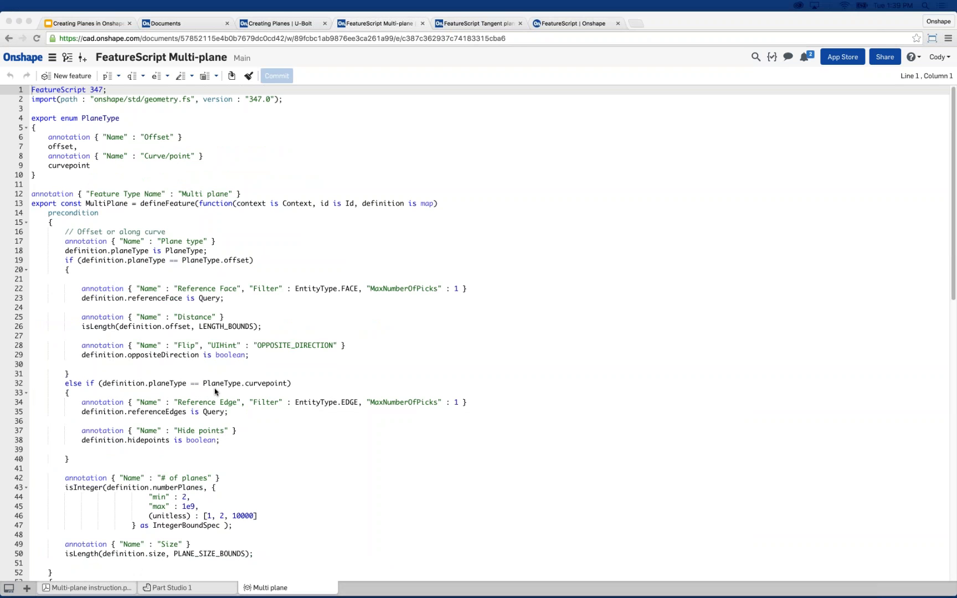
Return to Part Studio 1 and examine the planes placed along the cylinder's wavy rim
click(161, 591)
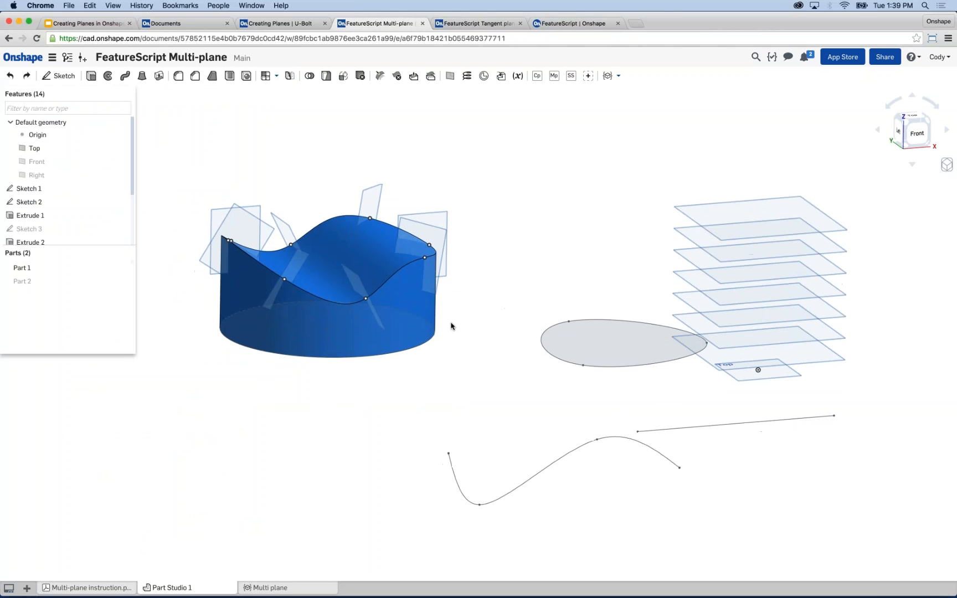
right_drag(451, 327, 448, 355)
scroll(351, 263, up, 5)
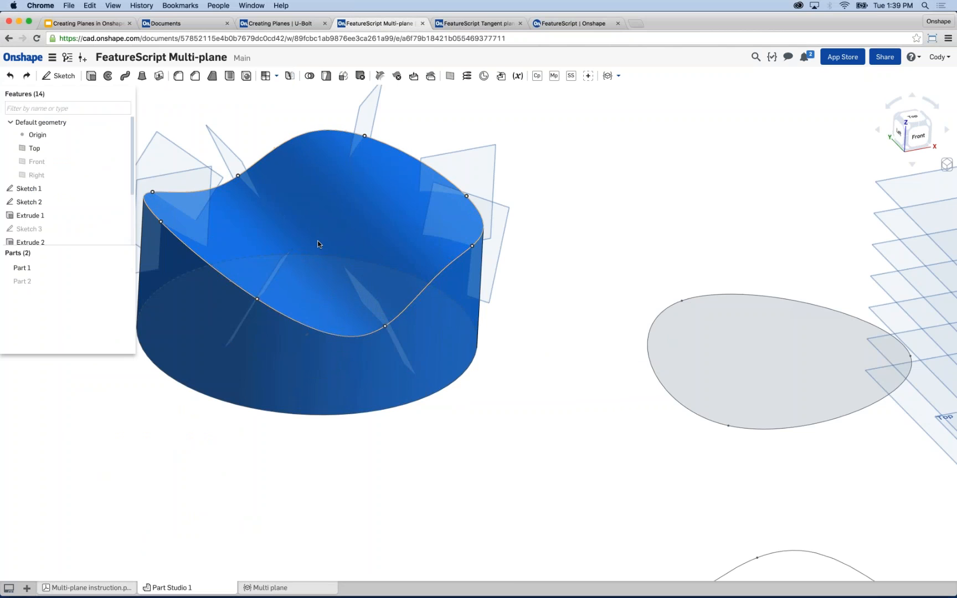
scroll(317, 240, down, 1)
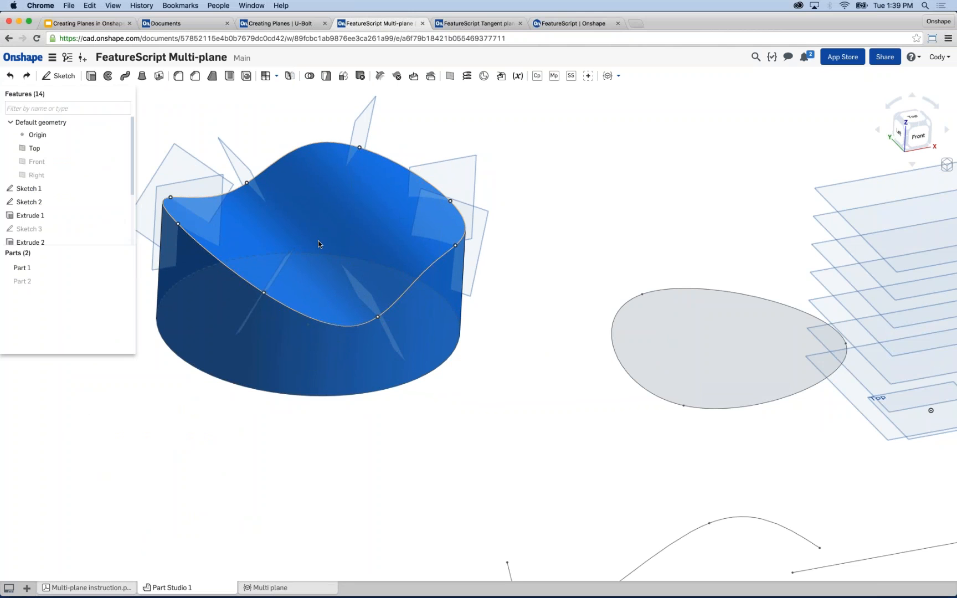
right_drag(209, 220, 223, 226)
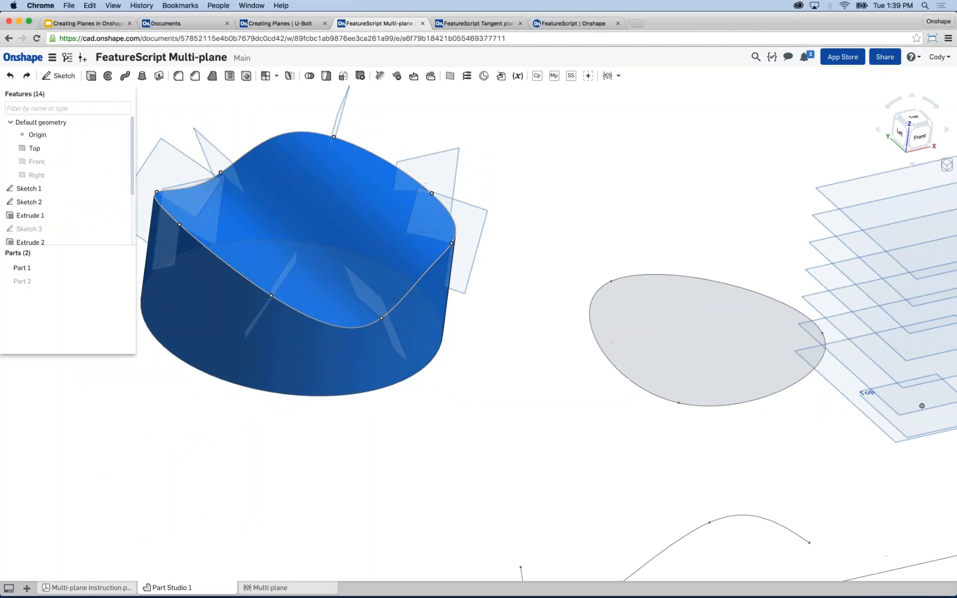
scroll(84, 231, down, 3)
Edit Multi plane 2, toggle Hide points on and back off, and accept the feature
click(85, 231)
right_click(51, 228)
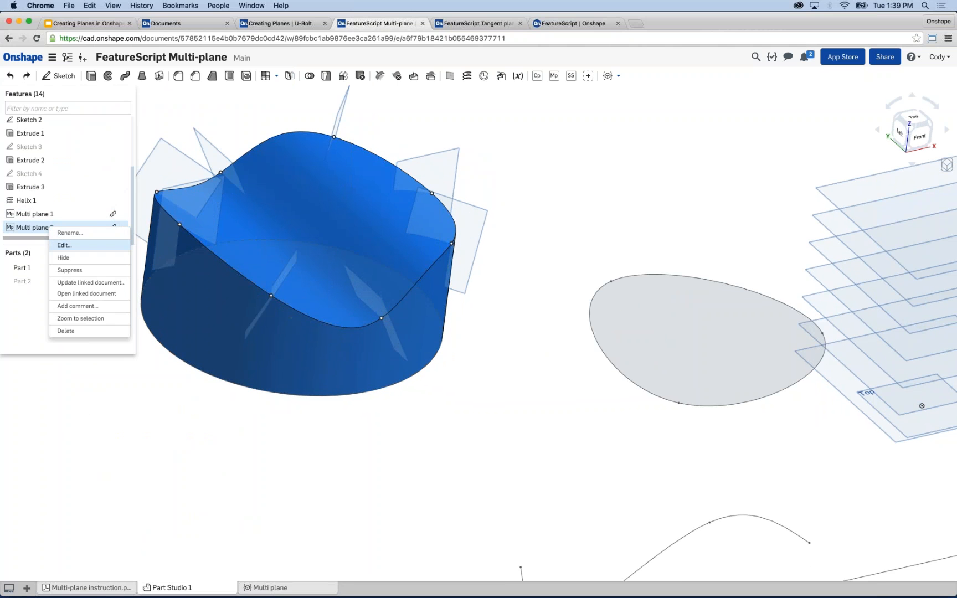
click(64, 245)
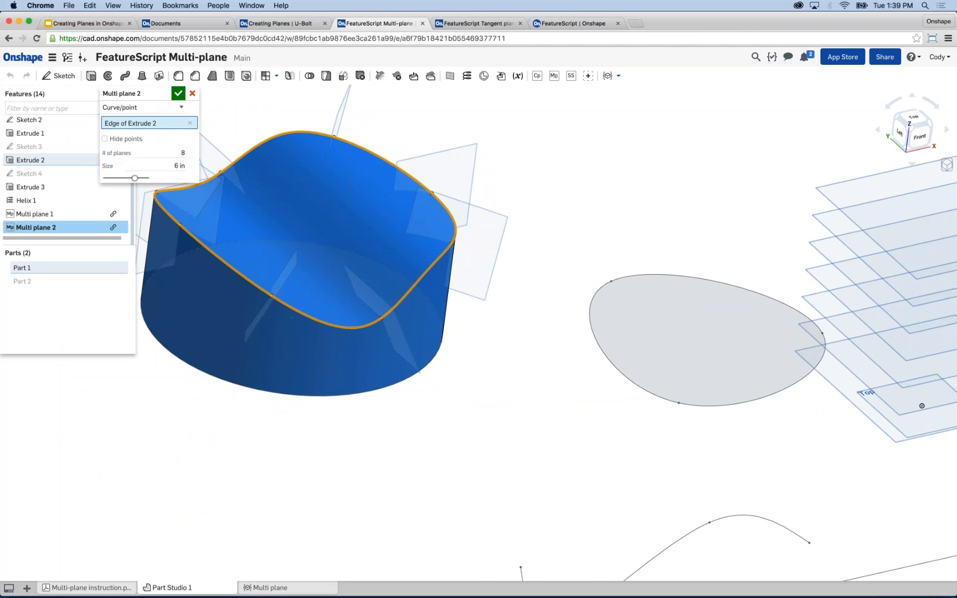
right_drag(255, 116, 520, 227)
scroll(519, 227, up, 5)
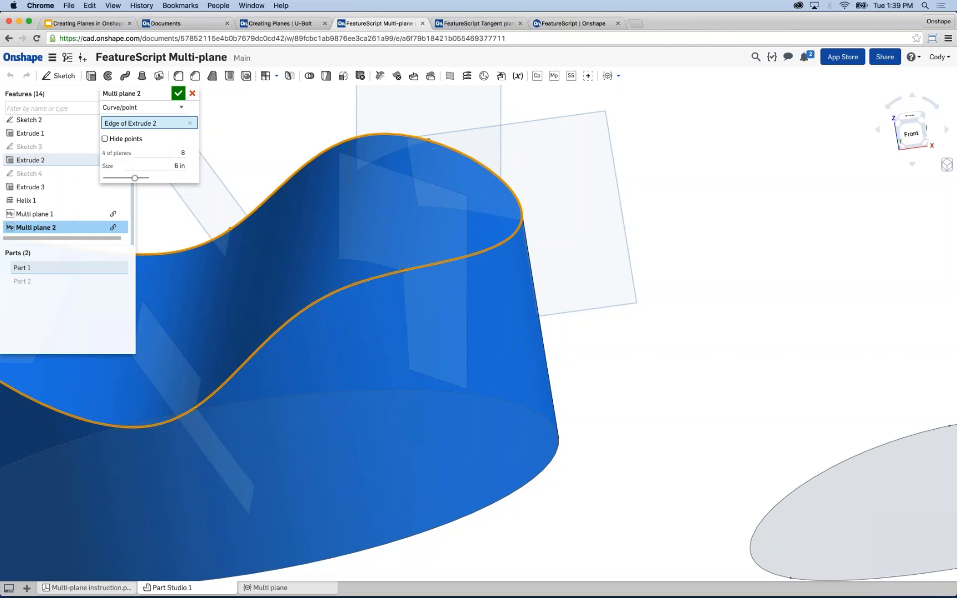
click(105, 139)
click(104, 138)
click(178, 93)
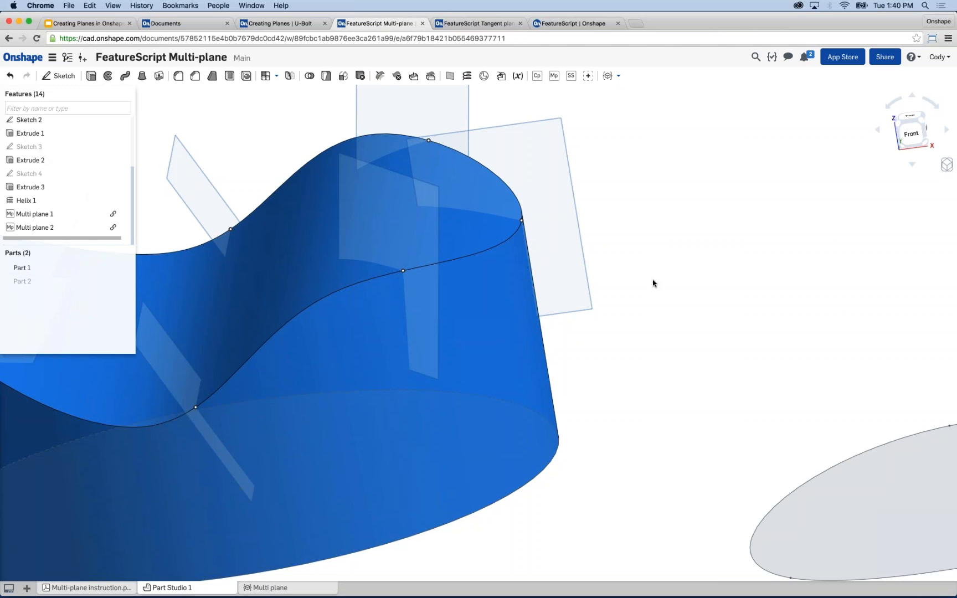
Start a new Multi plane feature of type Curve/point with the helix curve as its reference edge
scroll(727, 294, down, 3)
middle_drag(569, 211, 543, 207)
scroll(542, 206, down, 2)
right_drag(541, 206, 545, 227)
scroll(545, 227, down, 1)
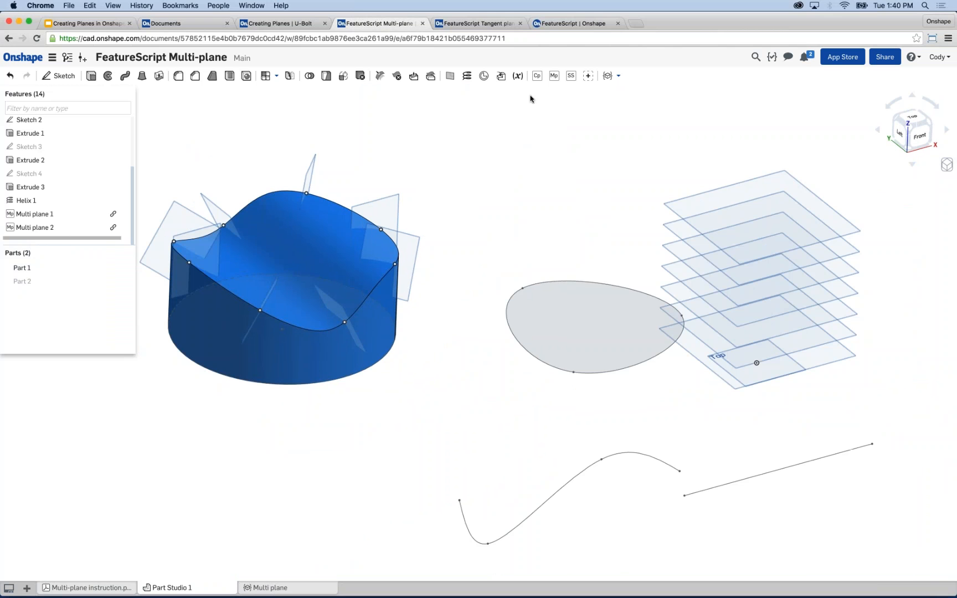
click(554, 76)
right_drag(456, 224, 491, 222)
scroll(481, 220, down, 4)
right_drag(467, 263, 613, 262)
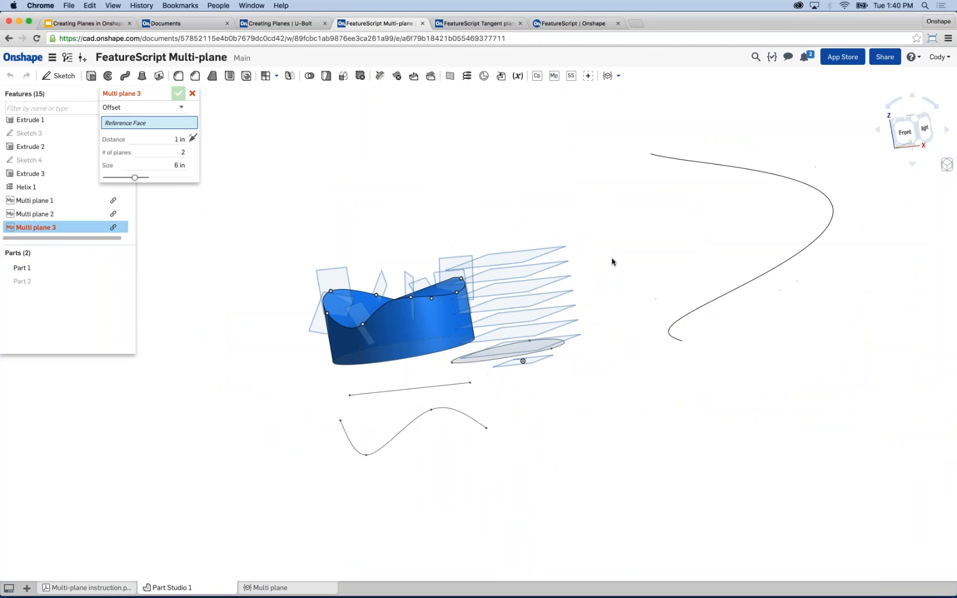
click(147, 107)
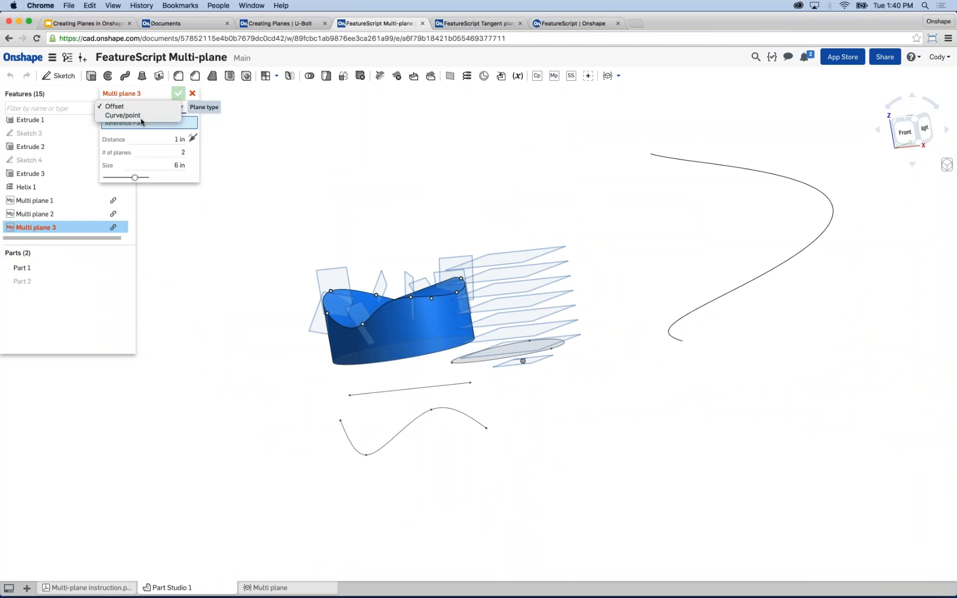
click(698, 312)
Set the number of planes along the helix to 6 and accept the feature
click(183, 152)
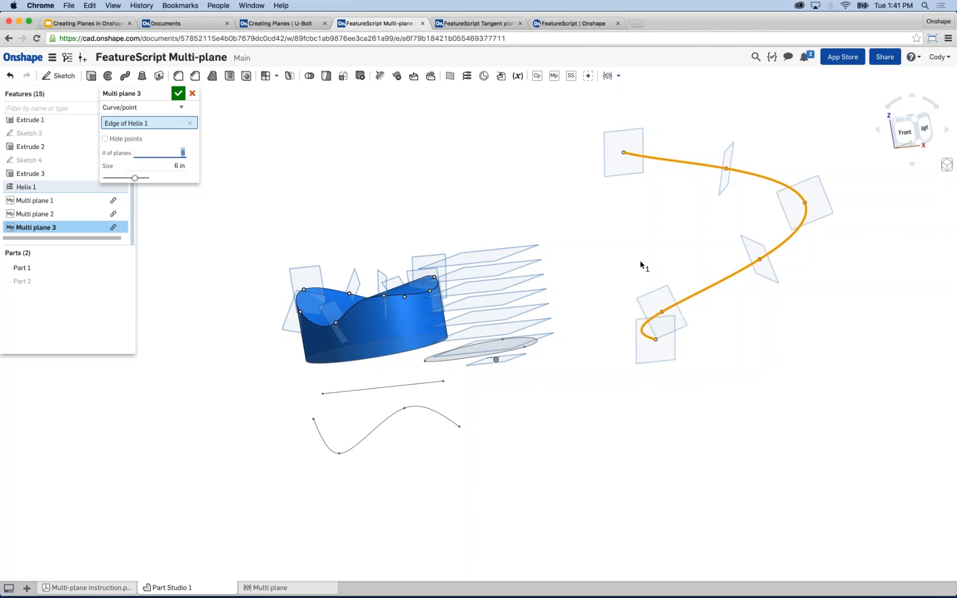
right_drag(640, 259, 673, 261)
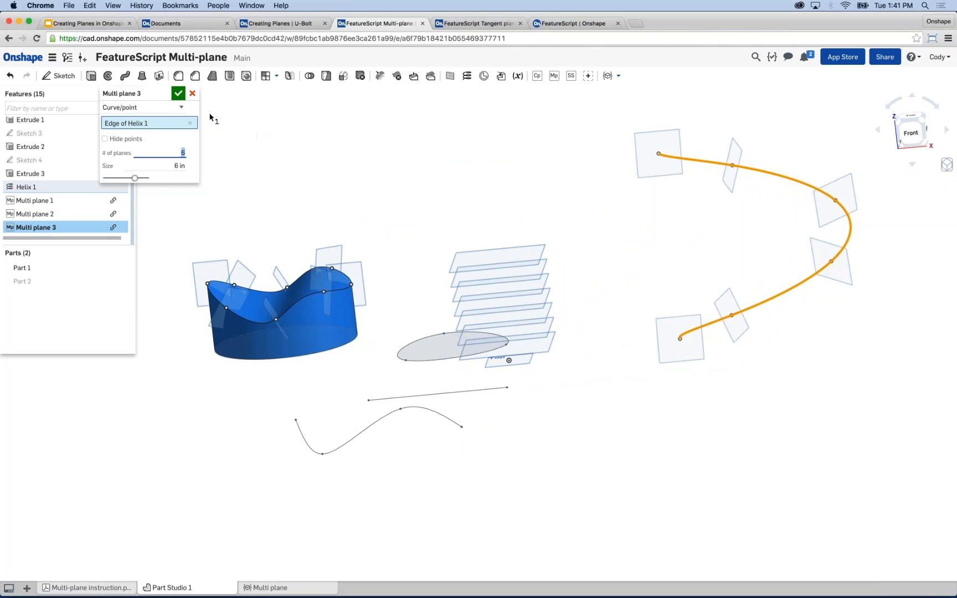
click(178, 93)
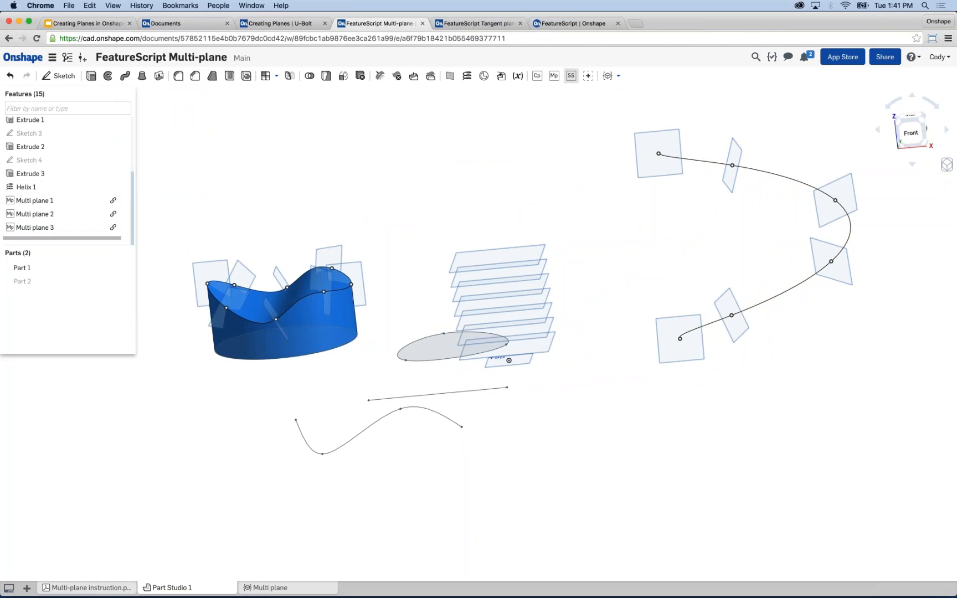
Start another Curve/point Multi plane on the straight line of Sketch 2 with 5 planes
click(554, 75)
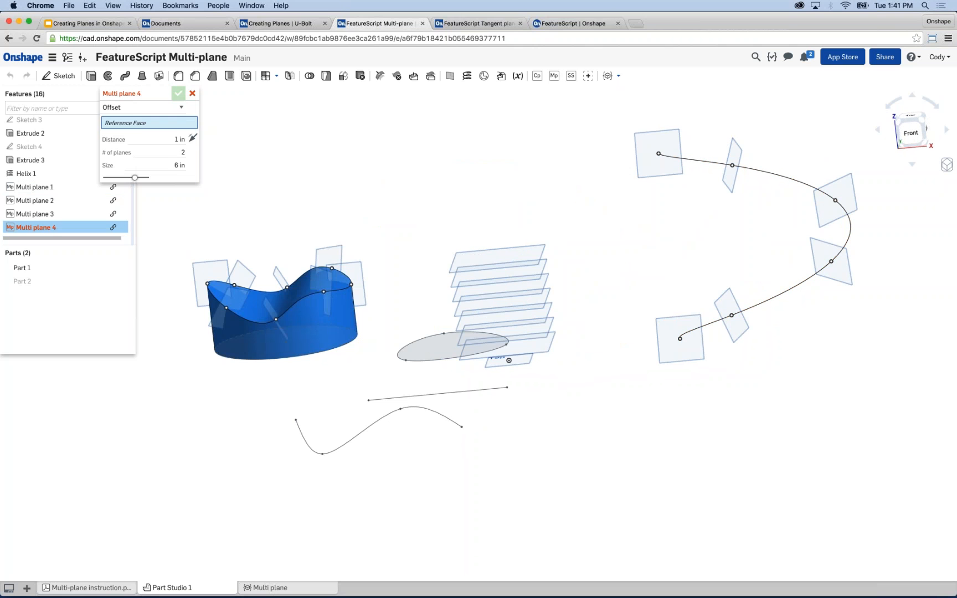
click(142, 107)
click(138, 115)
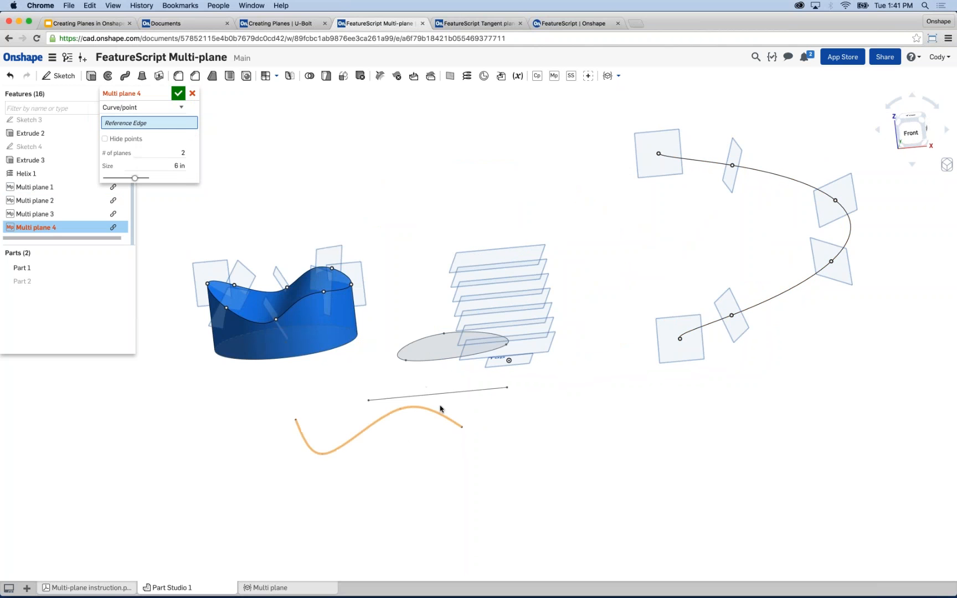
right_drag(440, 408, 376, 422)
click(376, 419)
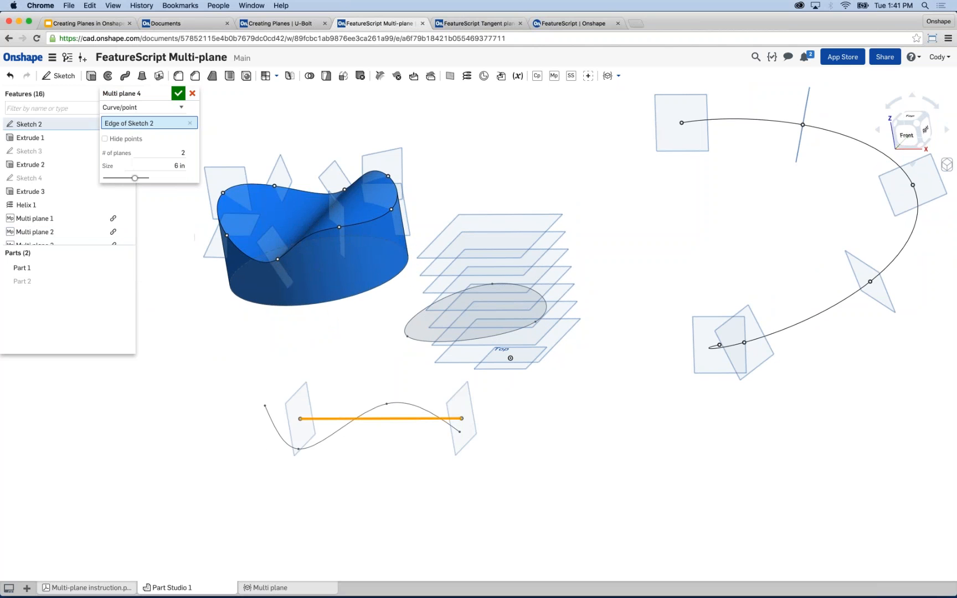
click(166, 152)
text(5)
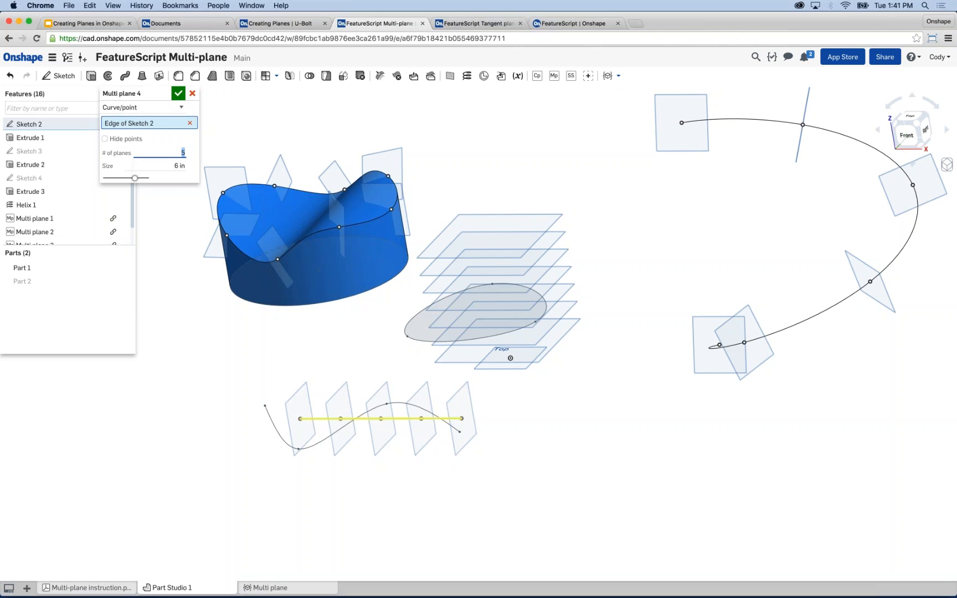
Replace the line with the Sketch 1 spline as the Multi plane's reference edge and accept the feature
click(322, 420)
click(328, 438)
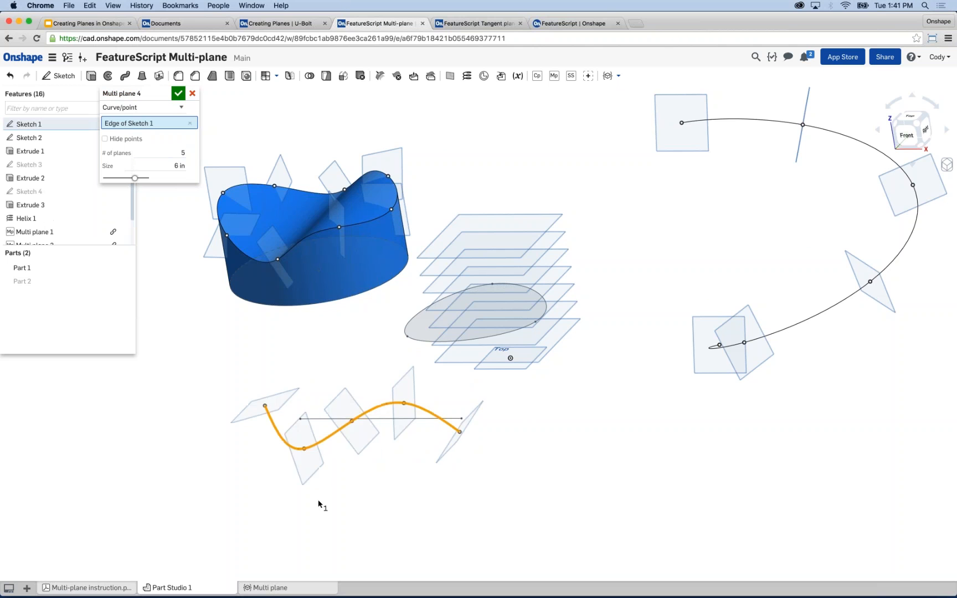
mouse_move(319, 501)
right_down()
mouse_move(252, 505)
mouse_move(372, 493)
mouse_move(302, 496)
right_up()
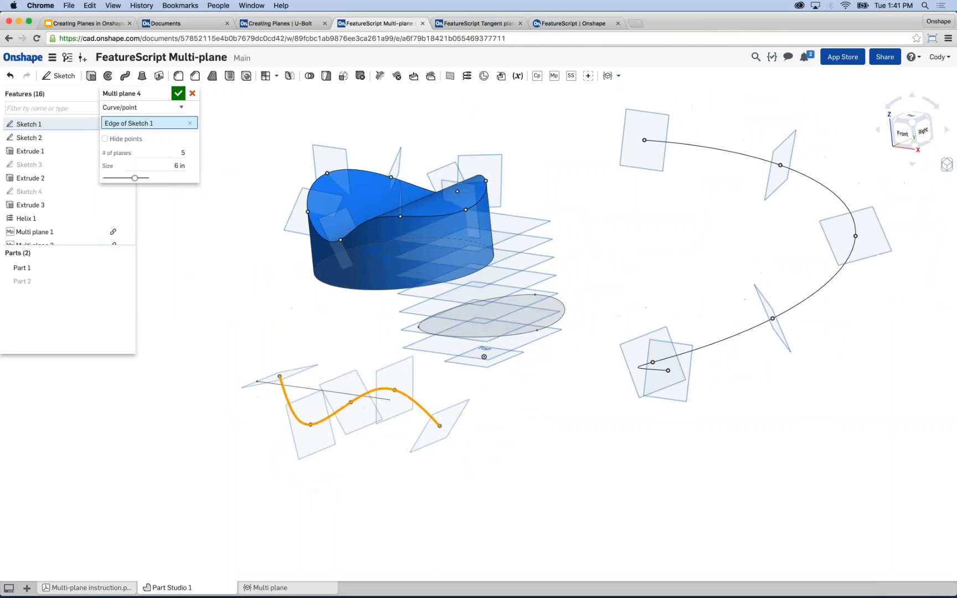
click(178, 95)
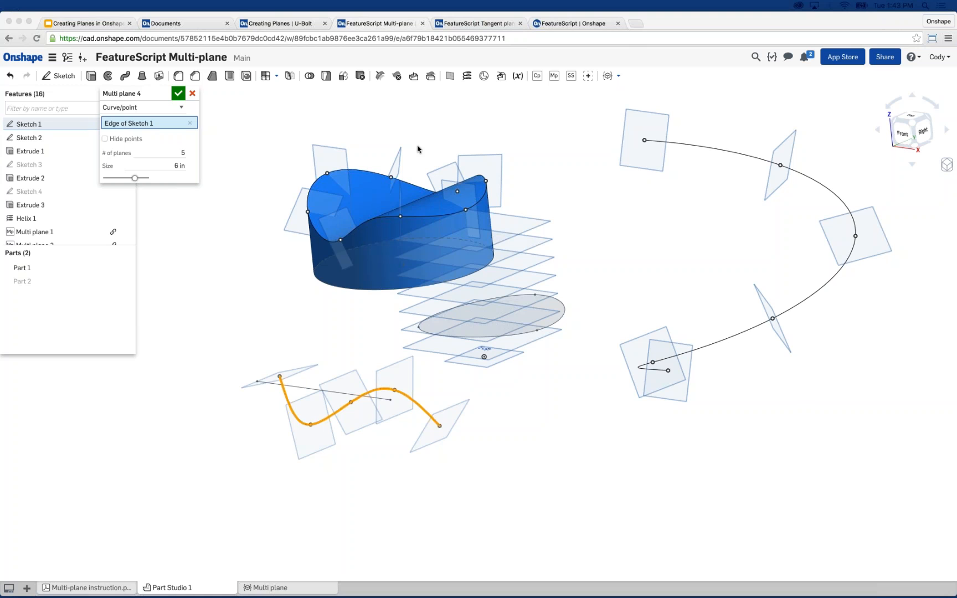
click(179, 95)
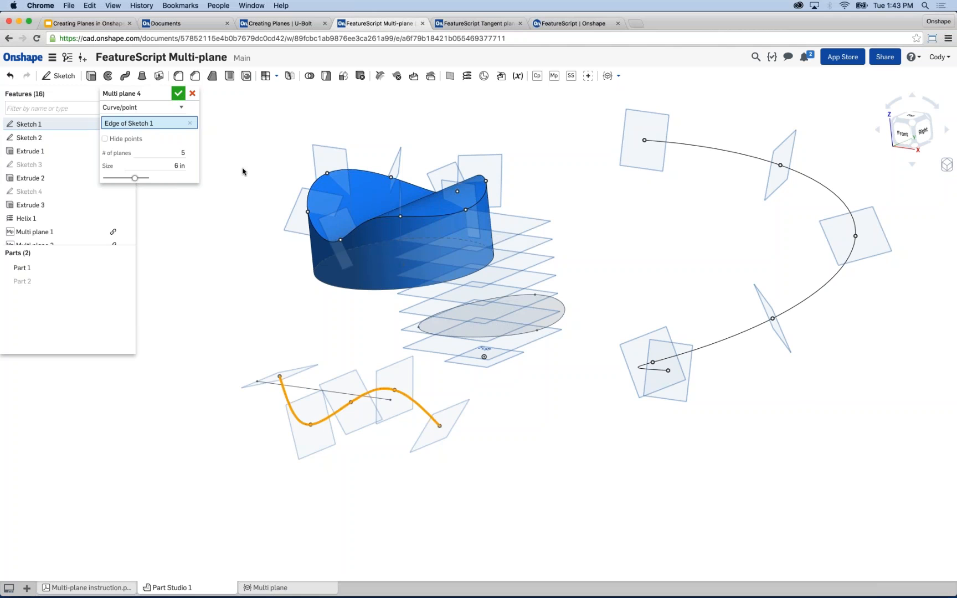
scroll(238, 196, down, 3)
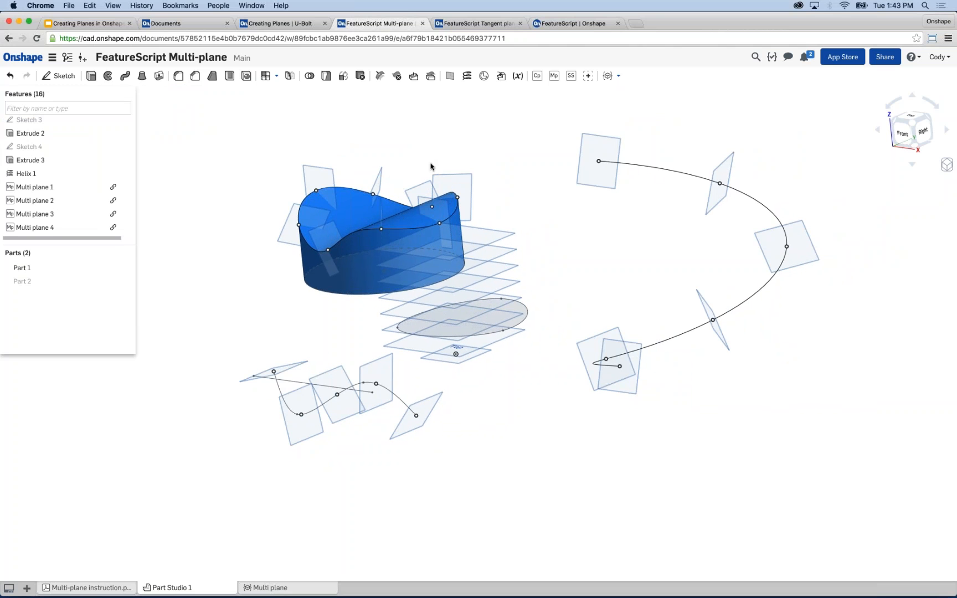
middle_drag(442, 154, 428, 153)
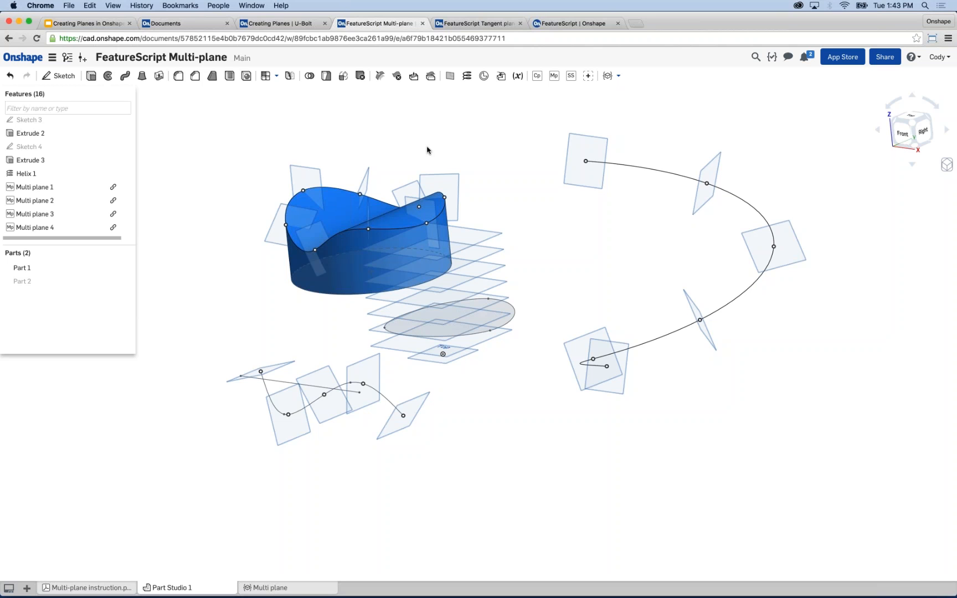
middle_drag(454, 161, 436, 154)
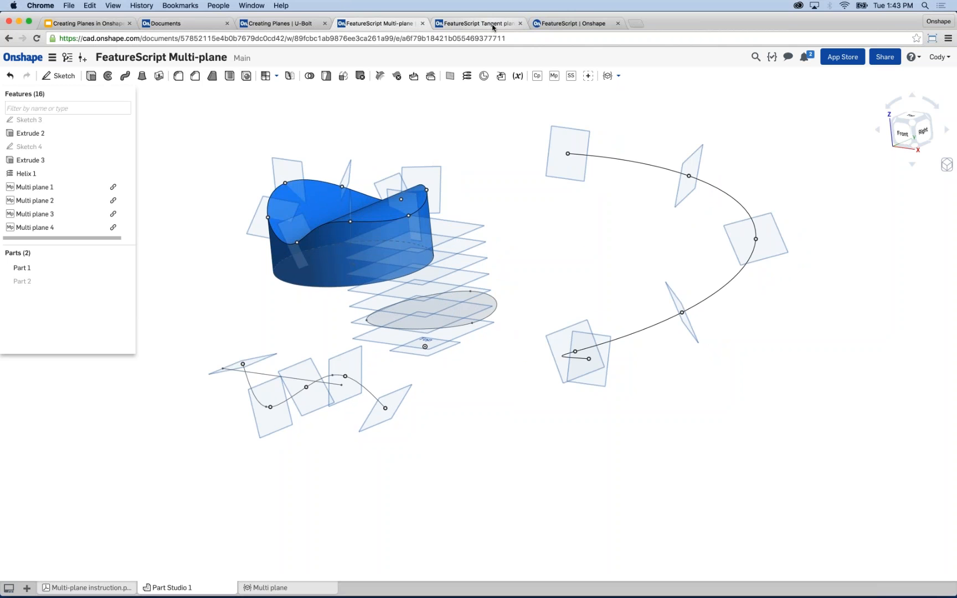
Switch to the FeatureScript Tangent plane document and examine its cylinders, sphere, tapered part and wavy surface
click(493, 25)
middle_drag(436, 273, 400, 266)
right_drag(426, 258, 368, 262)
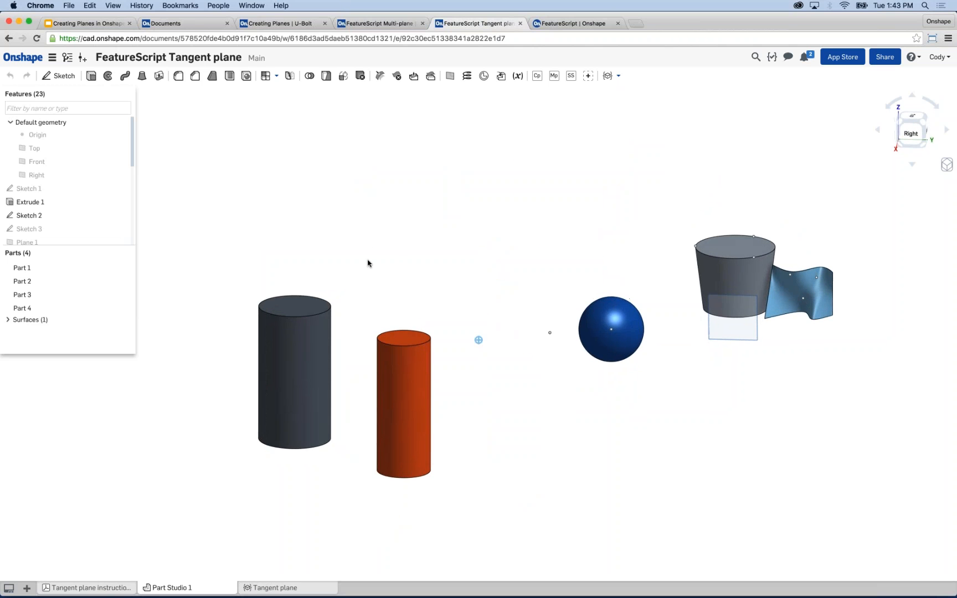
scroll(411, 354, up, 5)
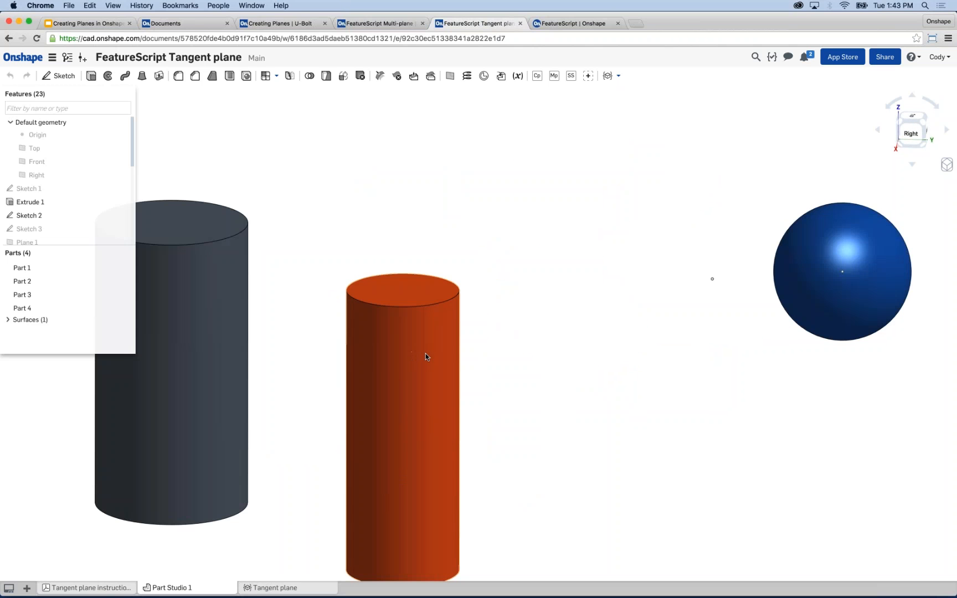
scroll(425, 356, down, 4)
mouse_move(457, 344)
right_down()
mouse_move(406, 341)
mouse_move(474, 351)
right_up()
scroll(782, 275, up, 5)
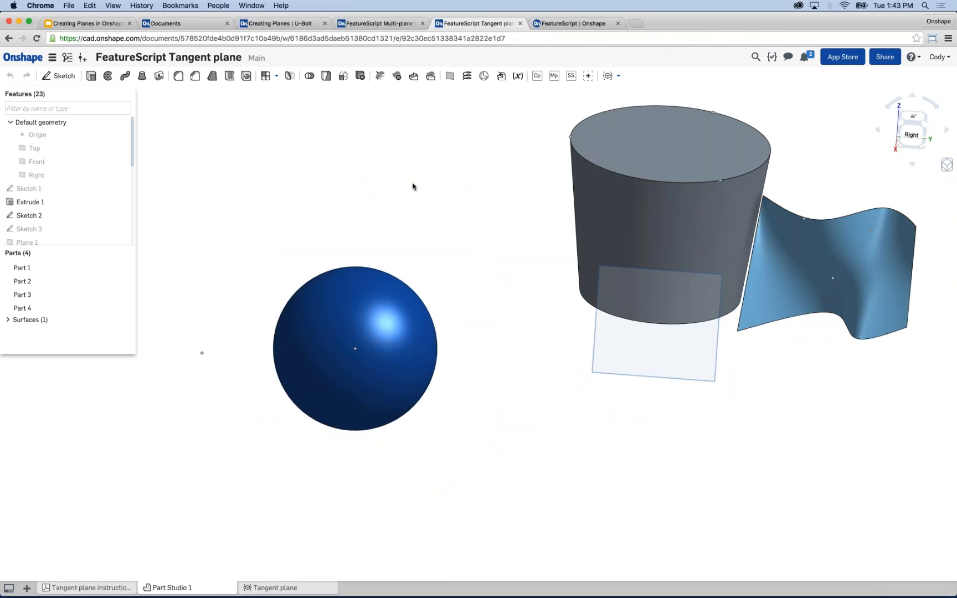
Add the T plane custom feature from the FeatureScript Tangent plane sample document
click(588, 75)
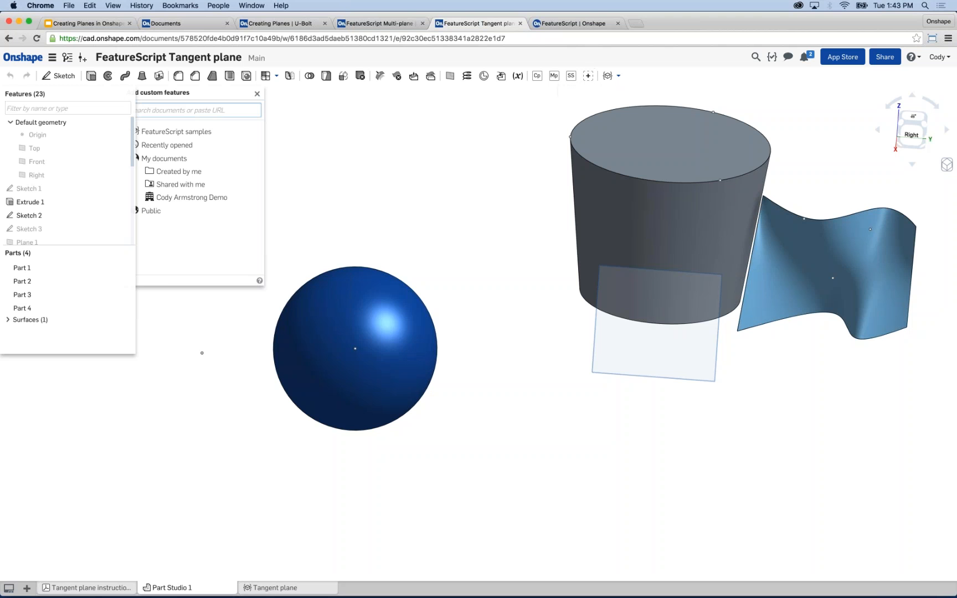
click(191, 132)
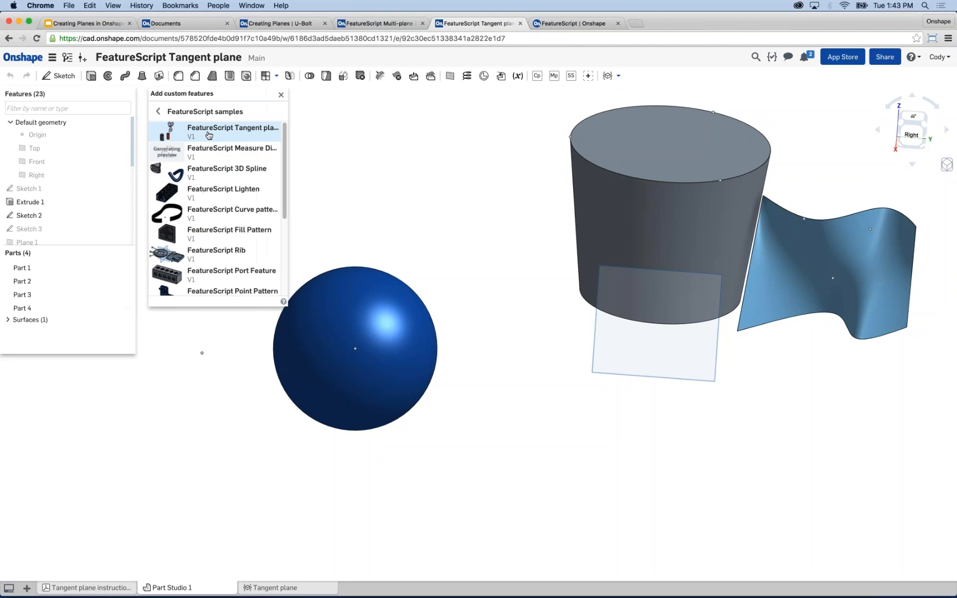
click(209, 135)
click(195, 161)
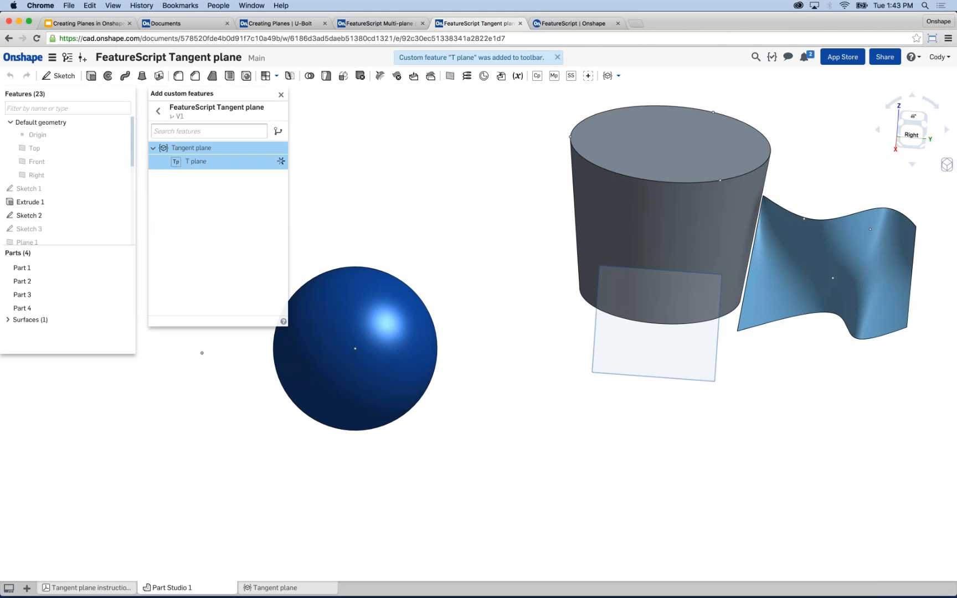
key(Escape)
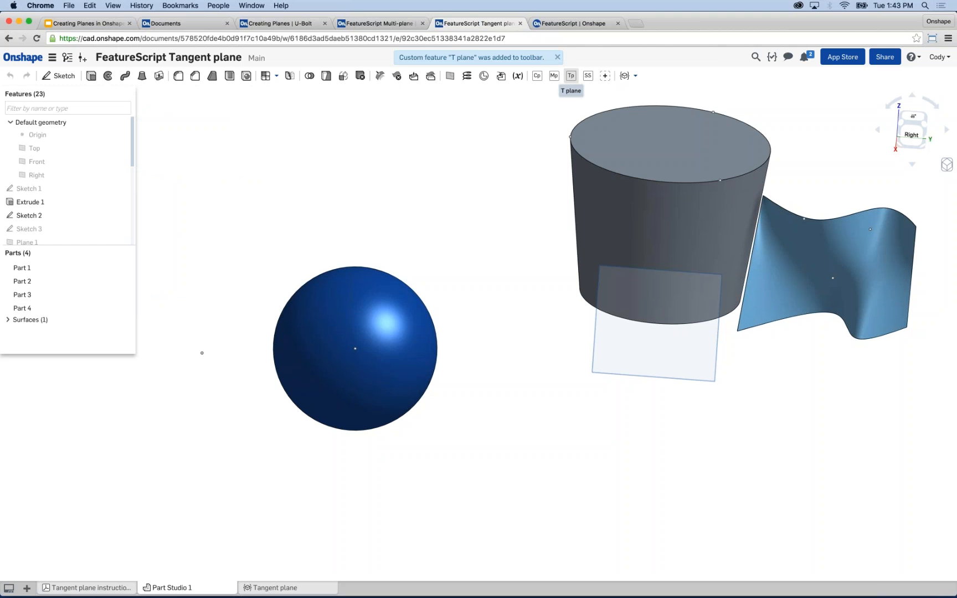
Start a T plane feature and choose the orange cylinder's side face as the face to apply the plane to
click(571, 76)
scroll(224, 471, down, 5)
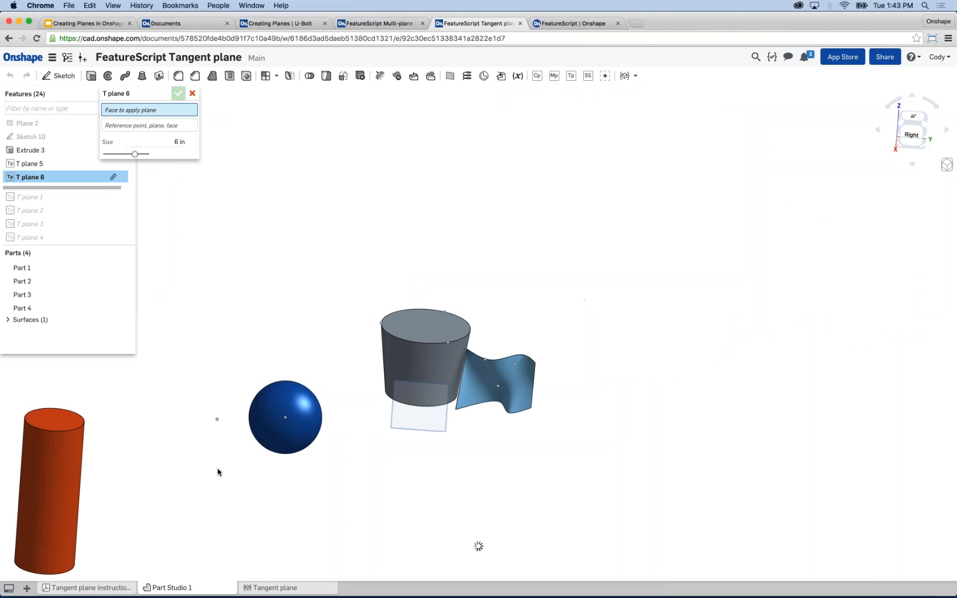
middle_drag(798, 304, 393, 259)
click(250, 288)
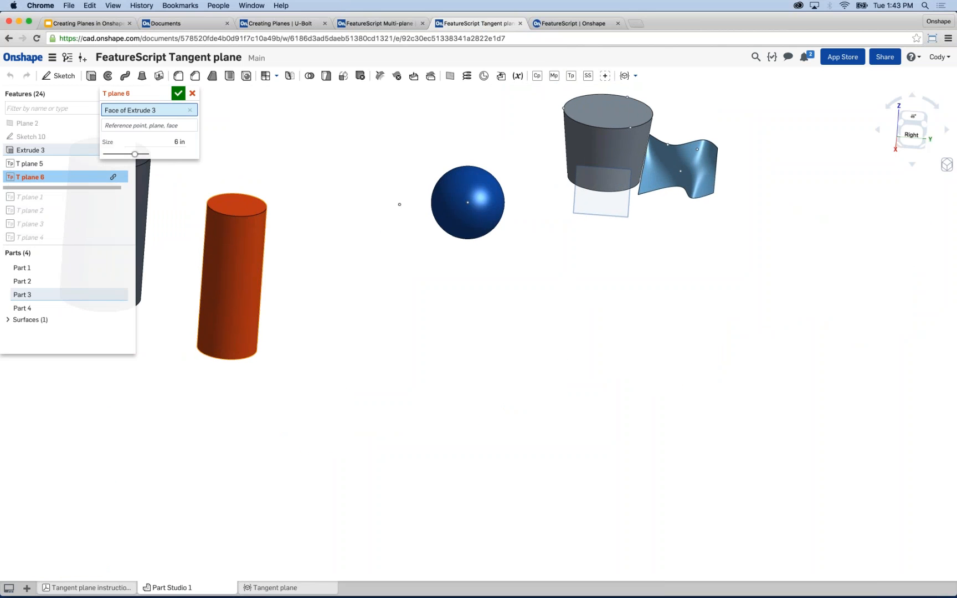
click(306, 312)
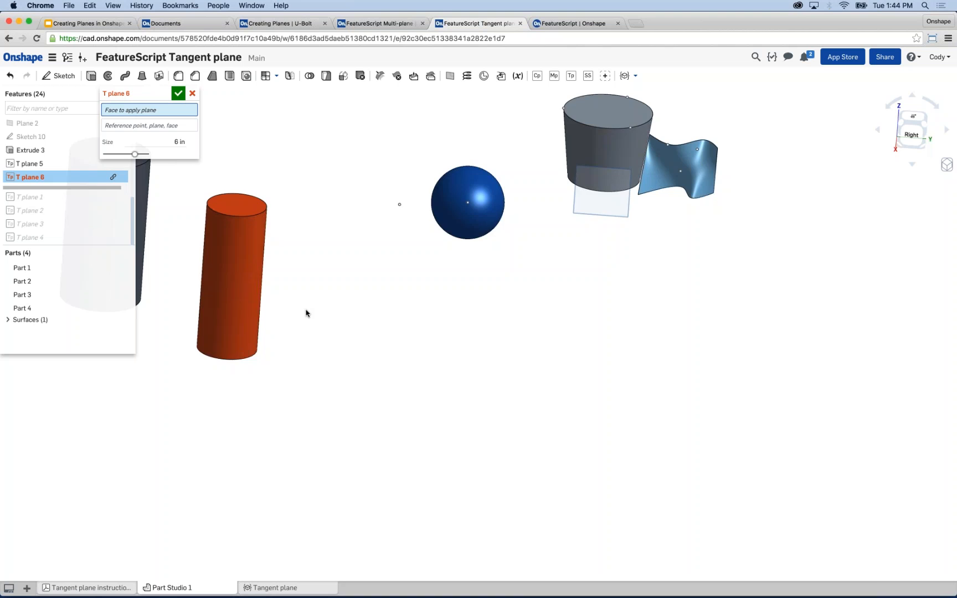
middle_drag(306, 312, 777, 383)
click(736, 367)
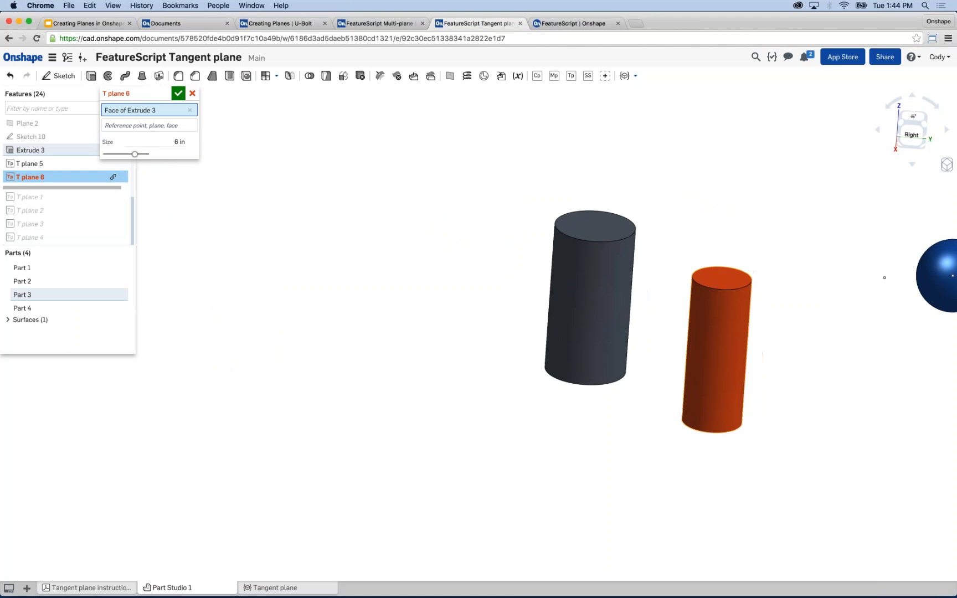
Set the Right plane as both the face and the orientation reference of the T plane
scroll(41, 150, up, 5)
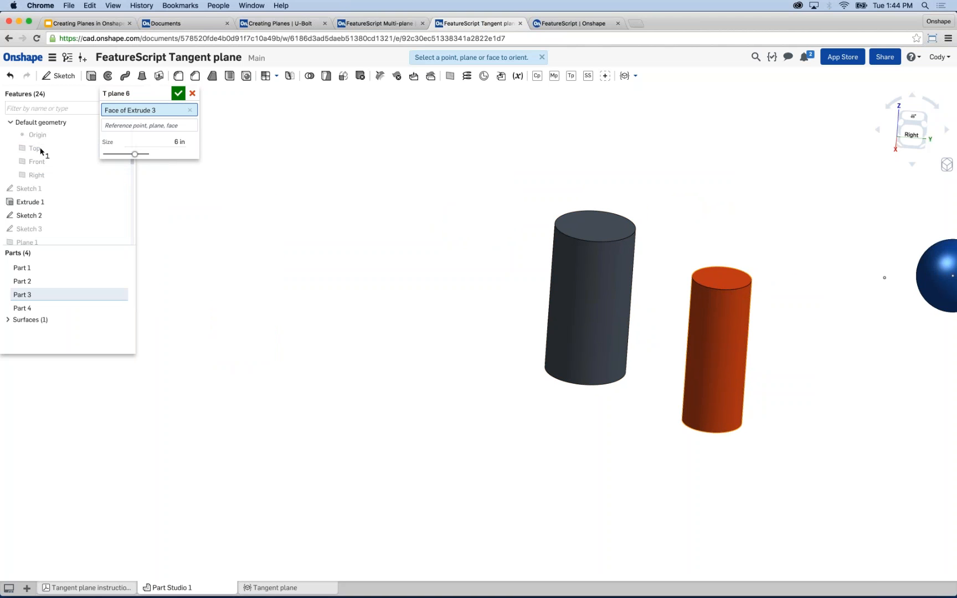
click(40, 175)
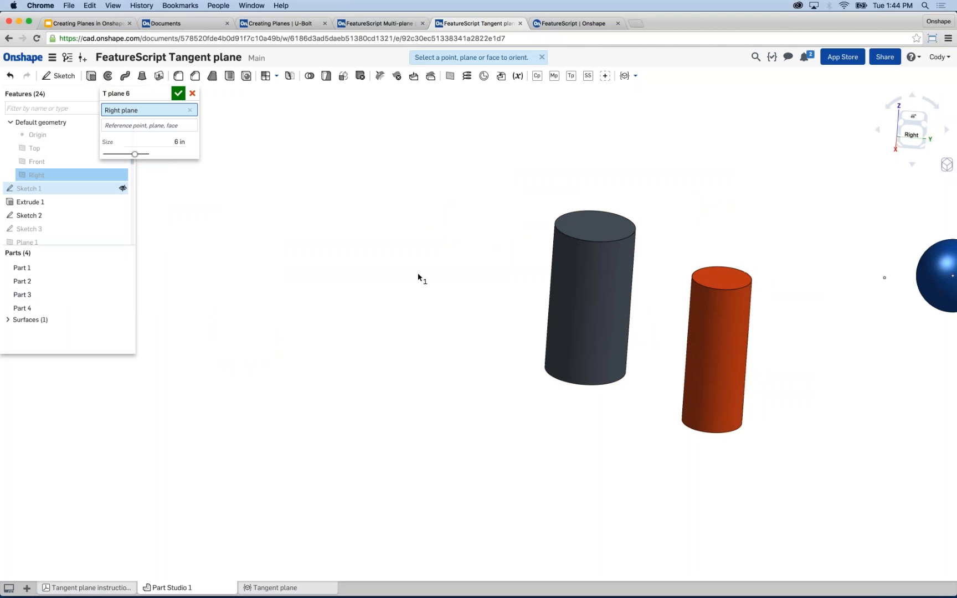
click(131, 126)
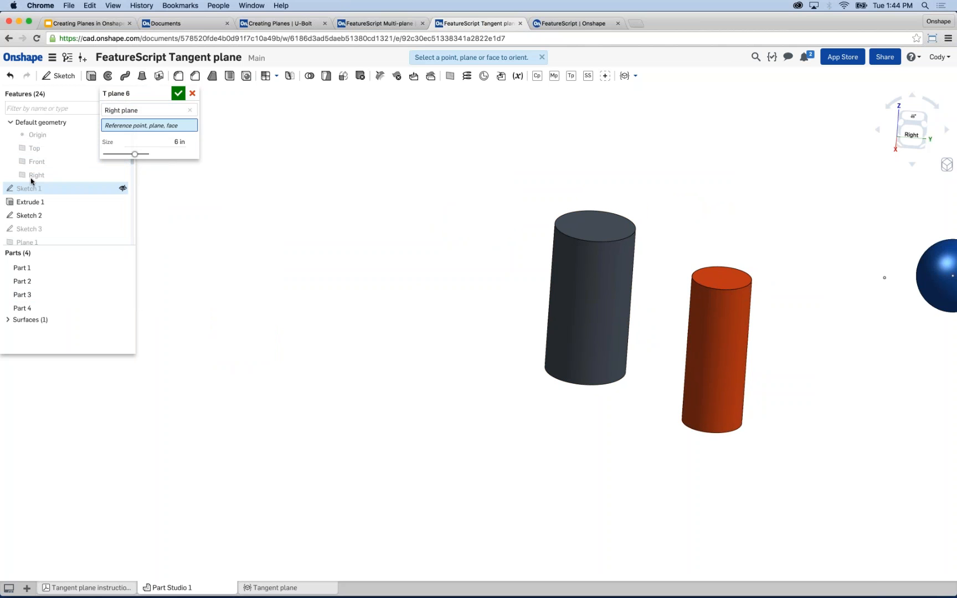
click(32, 176)
scroll(397, 331, down, 3)
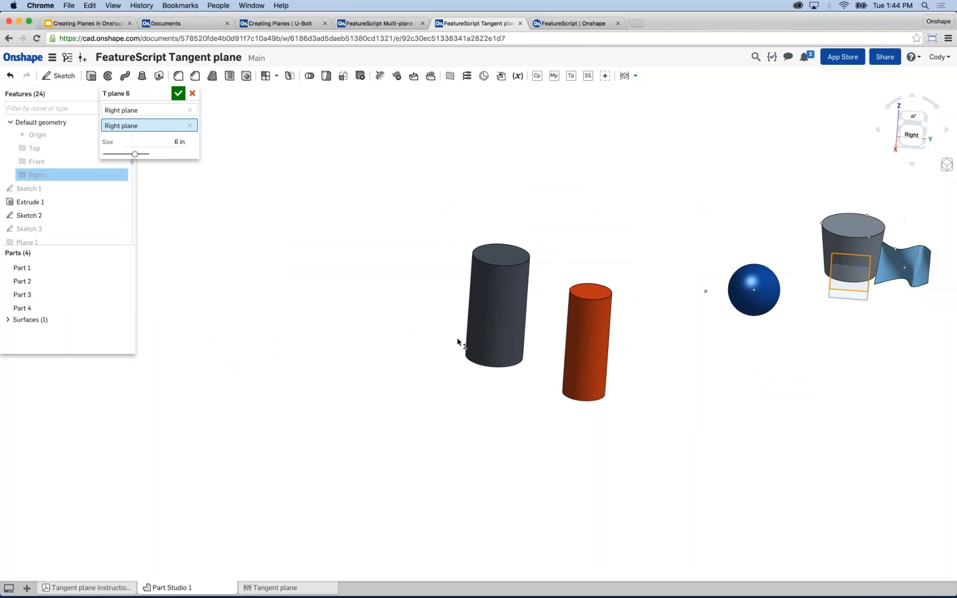
Replace the T plane's face with the tapered part's side face, oriented by the Right plane, and inspect the preview from several angles
right_drag(458, 342, 773, 275)
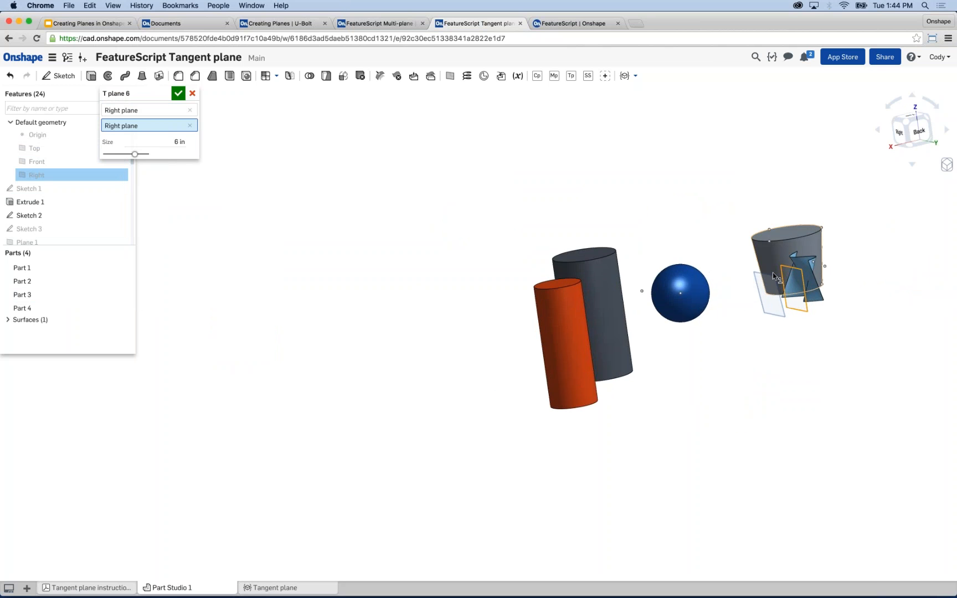
scroll(773, 274, up, 2)
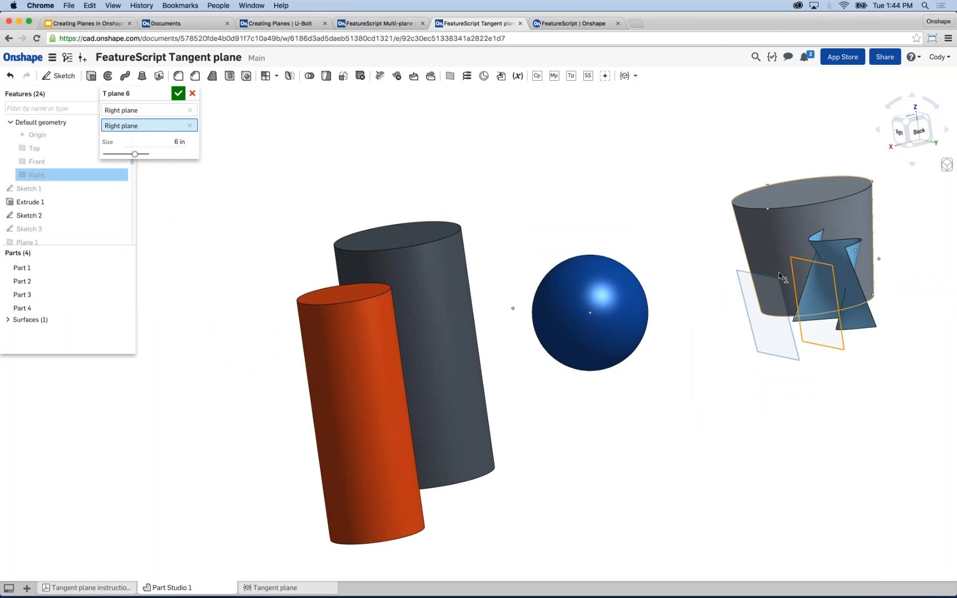
scroll(779, 272, up, 3)
middle_drag(779, 273, 739, 276)
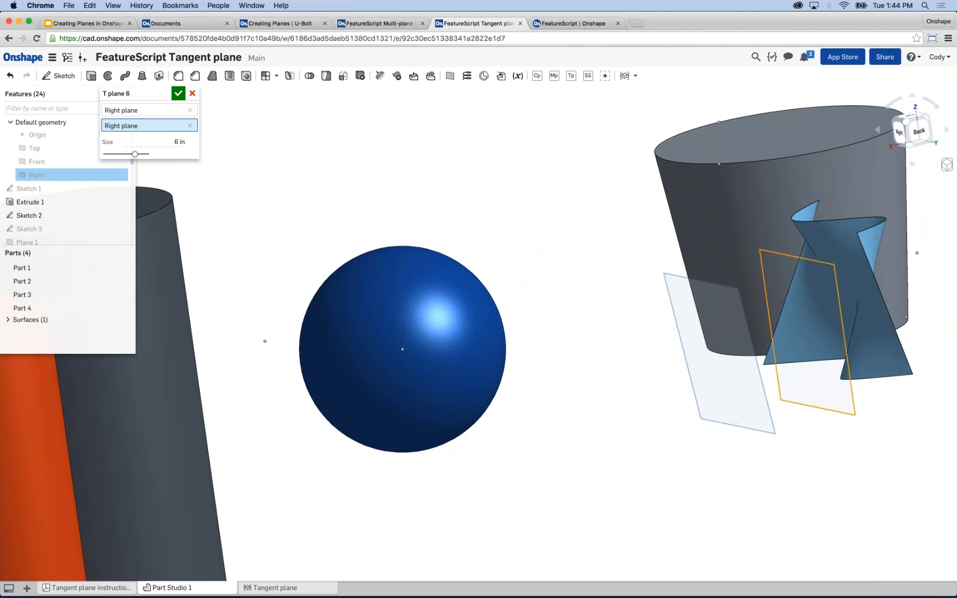
click(190, 109)
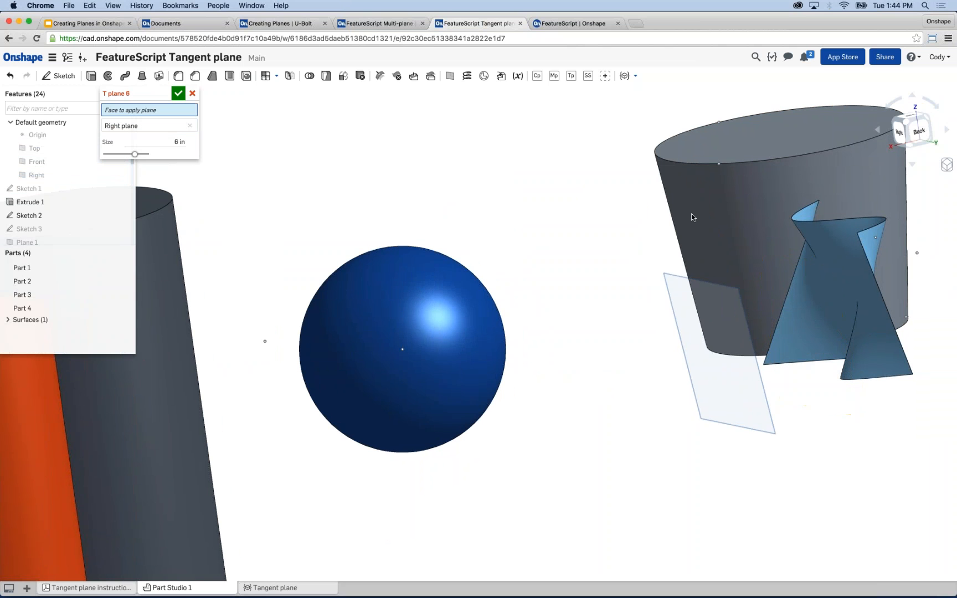
click(711, 214)
right_drag(602, 251, 631, 242)
right_drag(477, 232, 503, 259)
scroll(508, 263, up, 5)
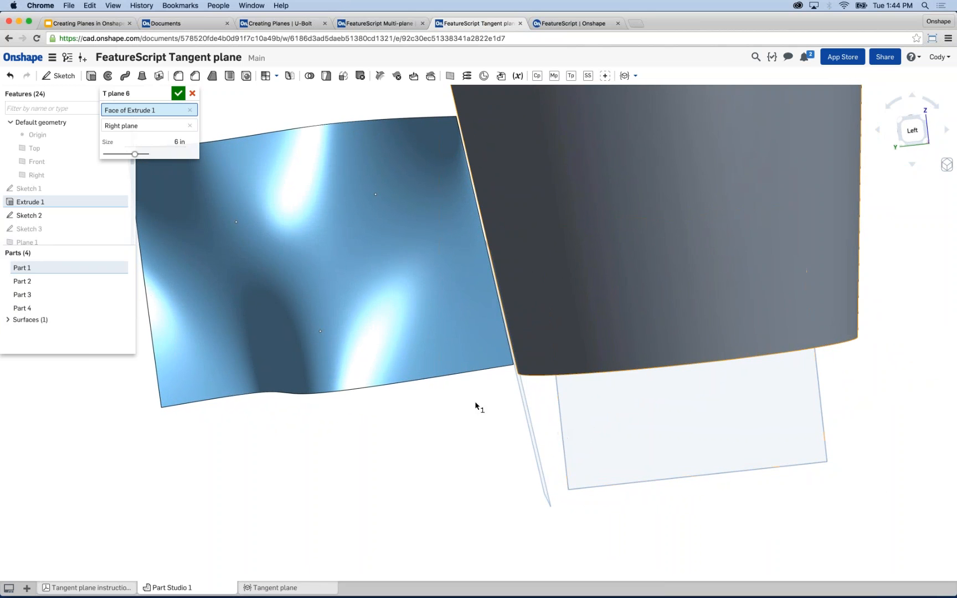
scroll(450, 418, down, 5)
right_drag(451, 419, 208, 160)
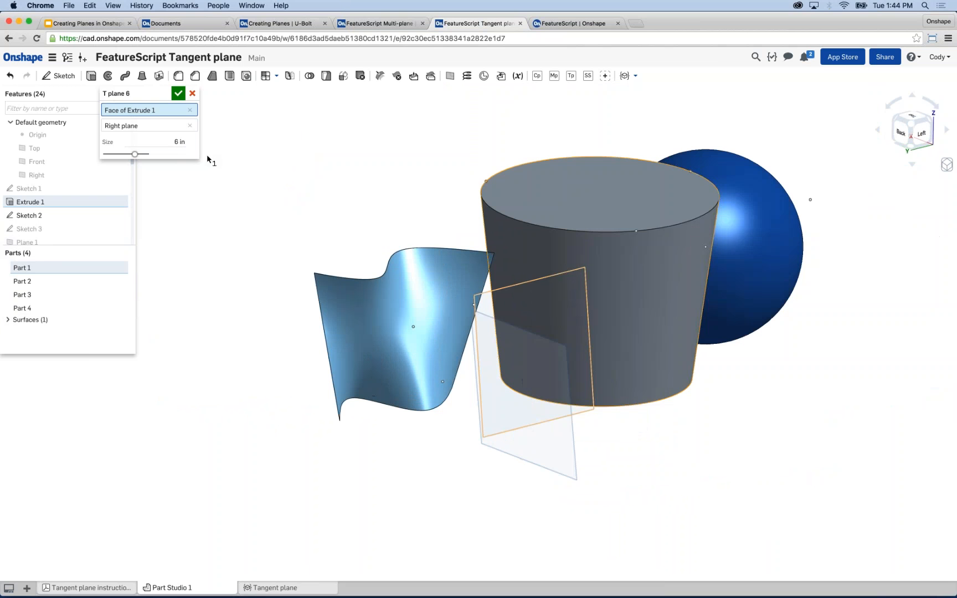
Clear both T plane references and choose the wavy lofted surface as the face with a Sketch 7 vertex as reference point
click(190, 111)
click(190, 126)
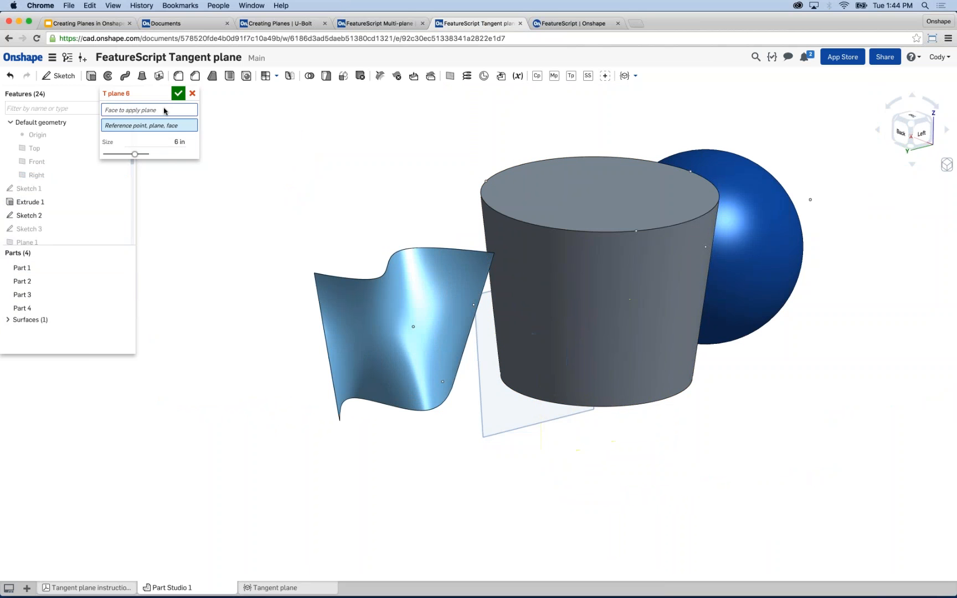
click(165, 110)
scroll(375, 319, up, 5)
click(373, 313)
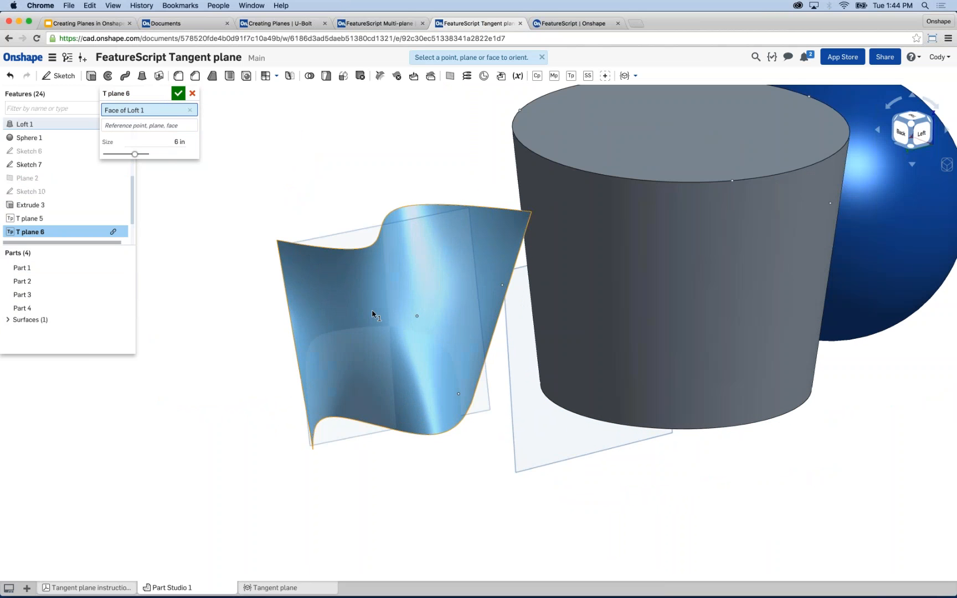
click(157, 127)
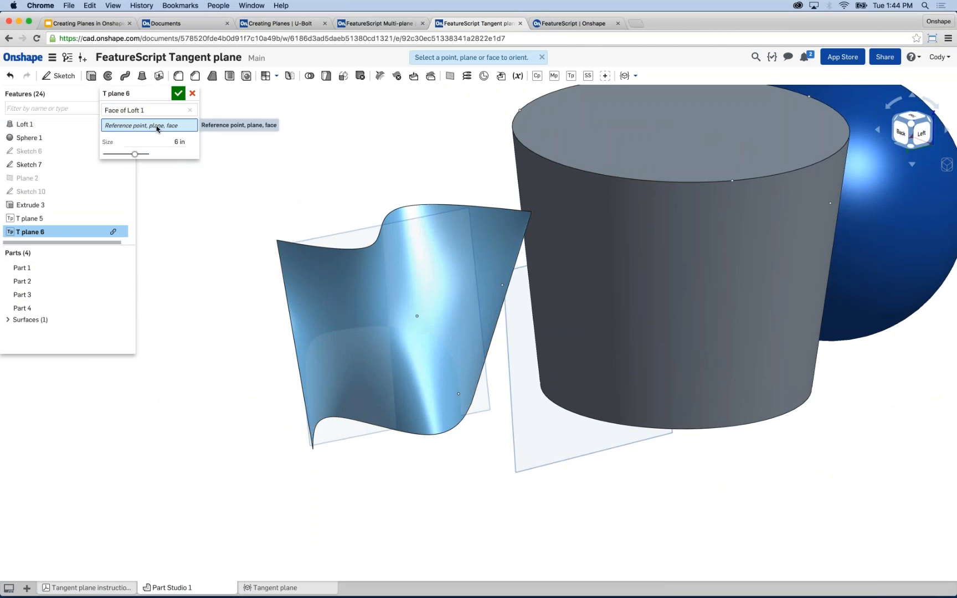
right_drag(250, 182, 284, 192)
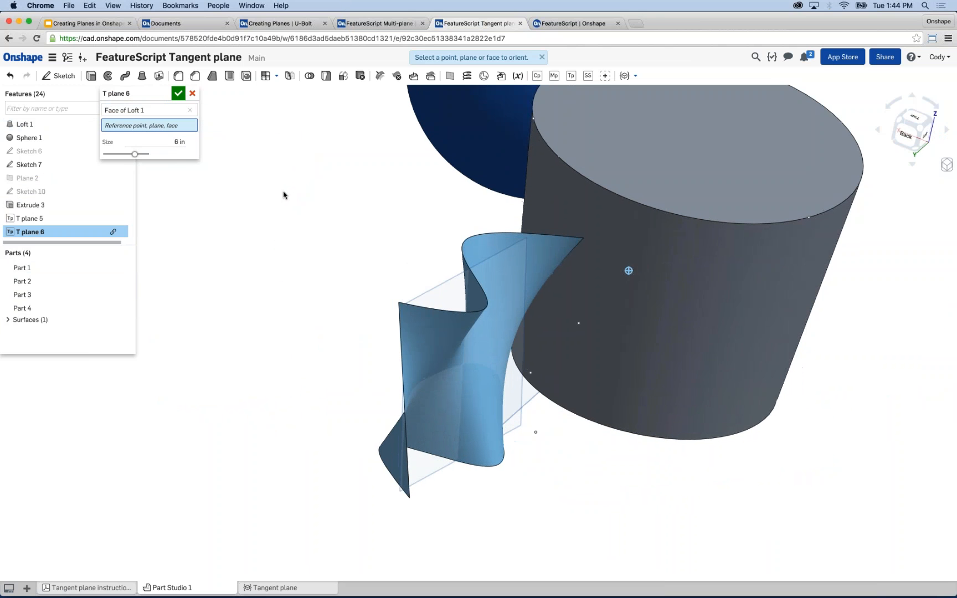
click(531, 375)
mouse_move(430, 378)
right_down()
mouse_move(397, 337)
mouse_move(412, 331)
mouse_move(444, 347)
right_up()
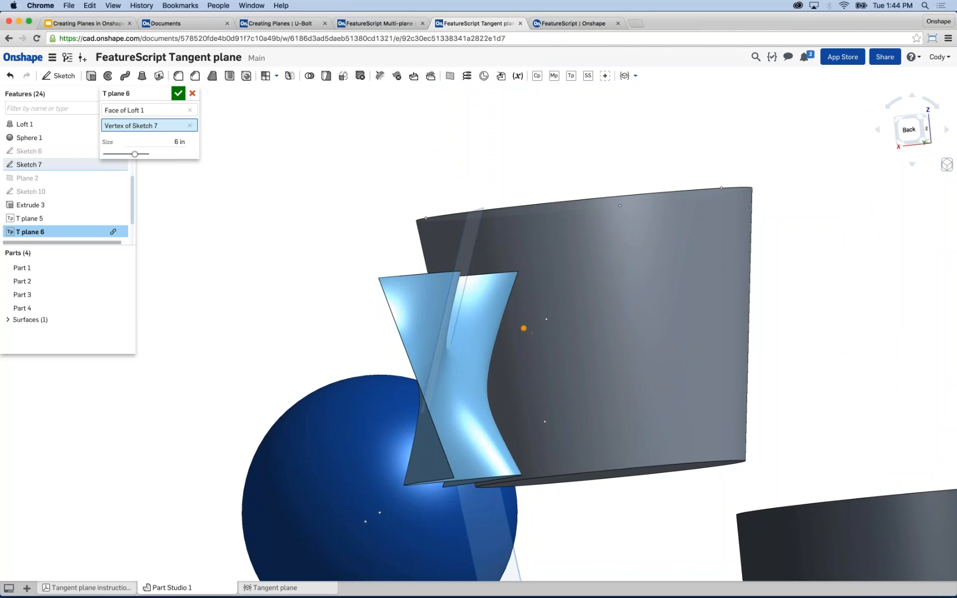
Replace the T plane's references with the blue sphere's face and the nearby Sketch 5 vertex
scroll(310, 260, down, 4)
mouse_move(295, 241)
right_down()
mouse_move(223, 260)
mouse_move(233, 265)
mouse_move(291, 231)
right_up()
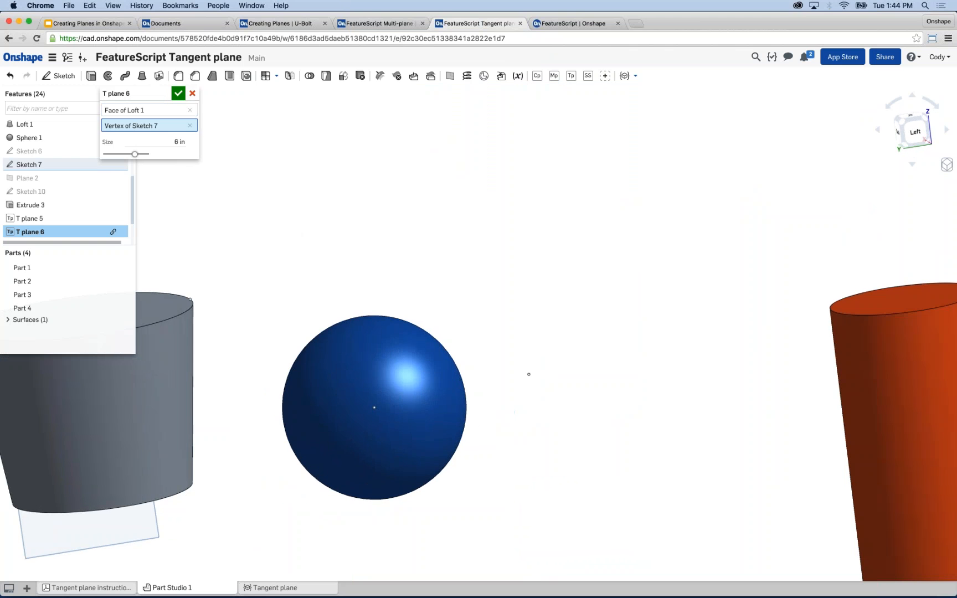
click(190, 110)
click(190, 125)
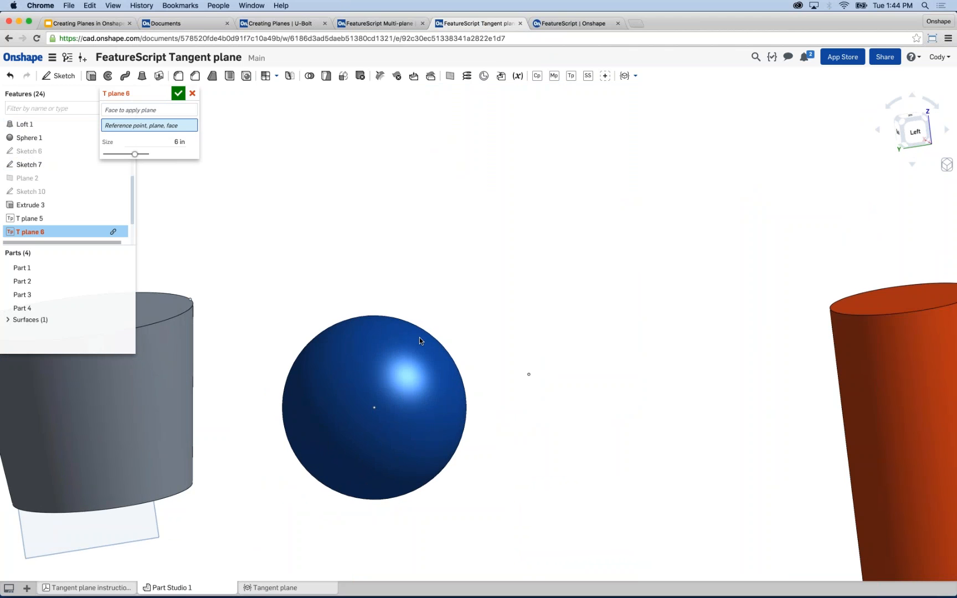
click(370, 318)
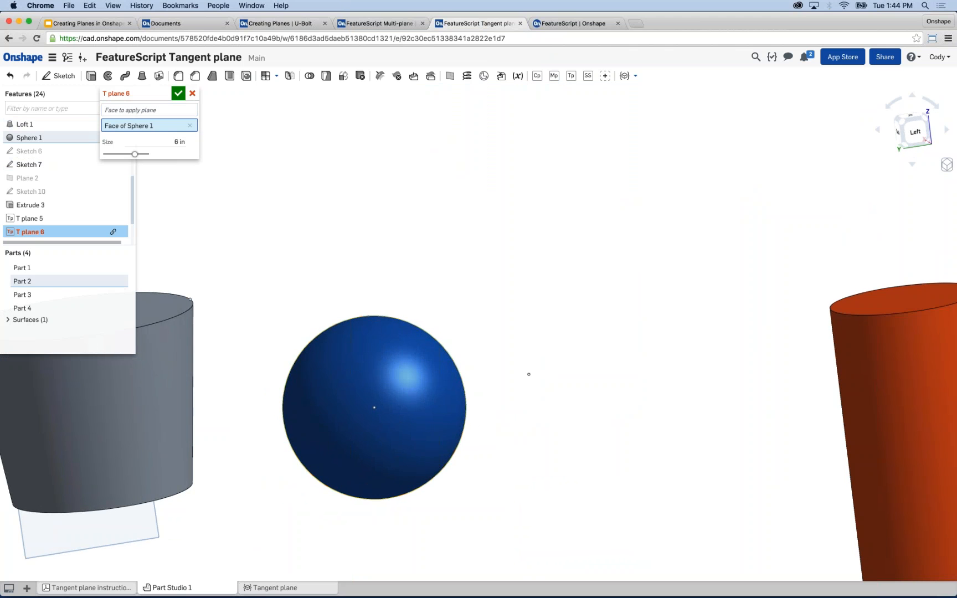
click(190, 125)
click(149, 110)
click(354, 395)
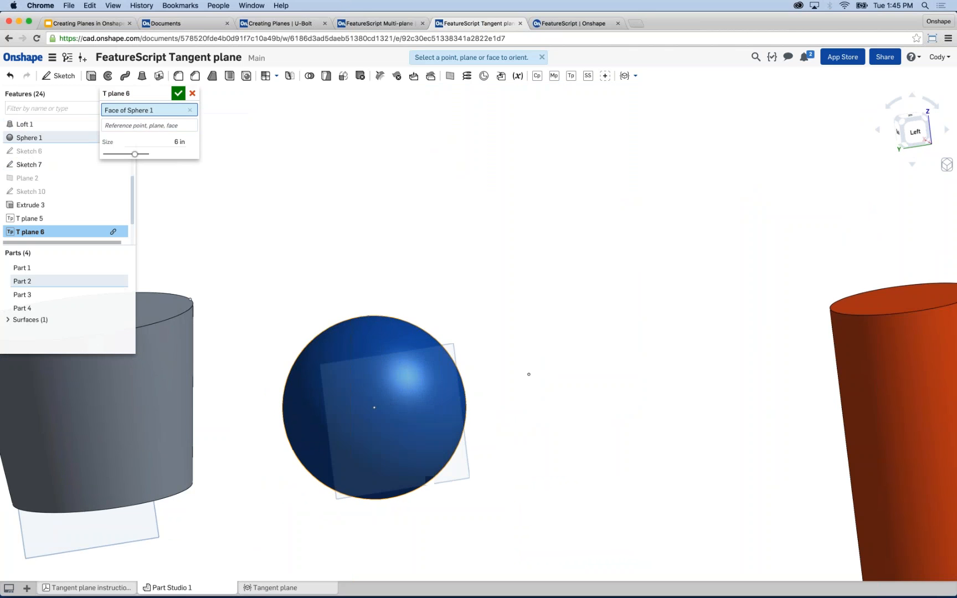
click(529, 374)
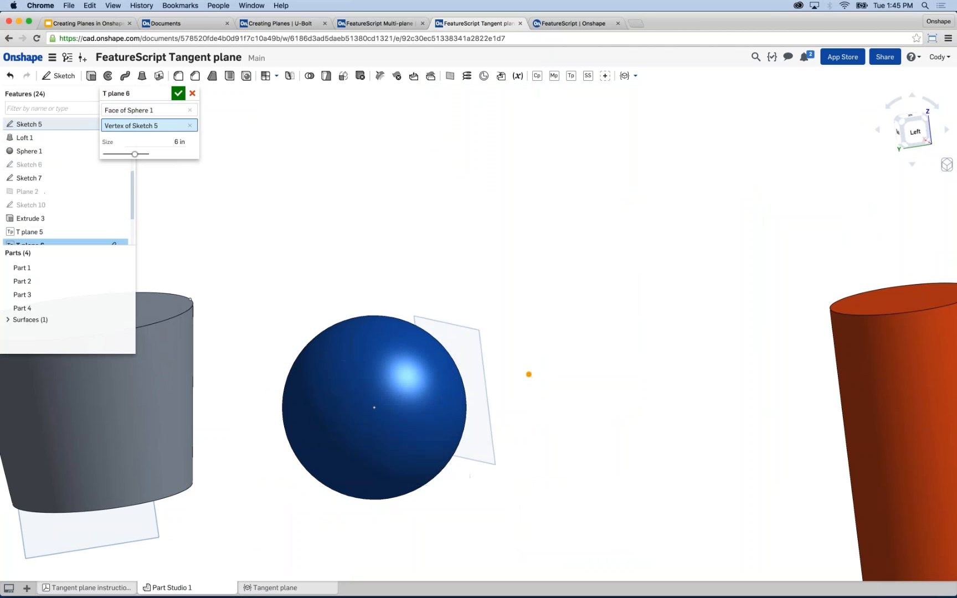
Inspect the sphere's tangent plane alongside the other shapes and accept the T plane feature
right_drag(507, 334, 493, 357)
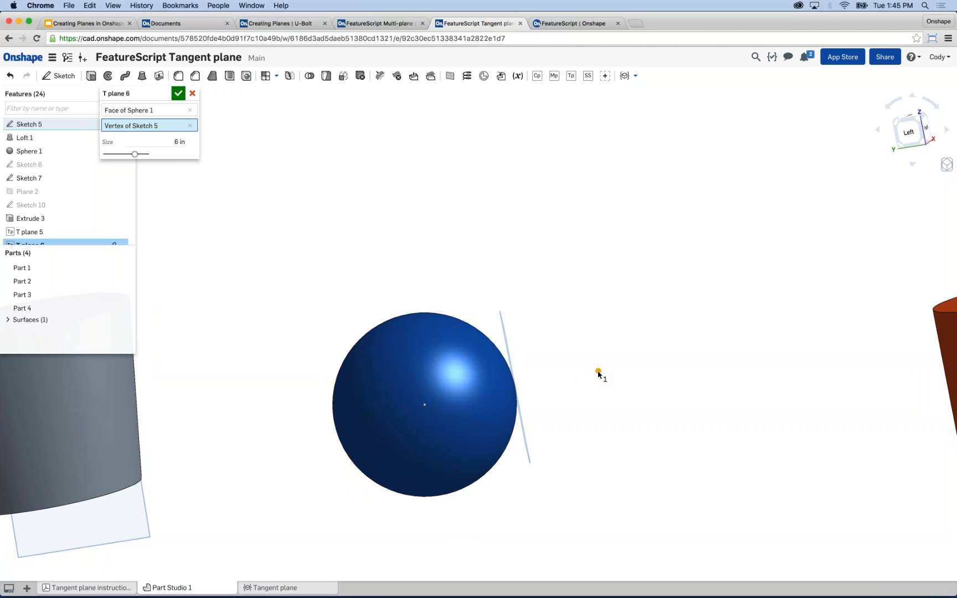
scroll(541, 356, down, 10)
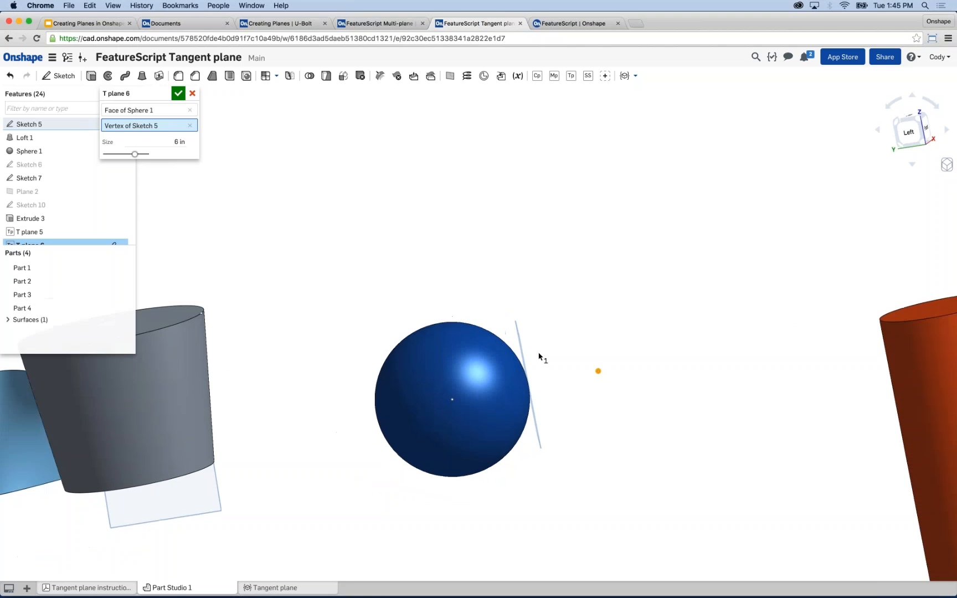
right_drag(435, 329, 730, 427)
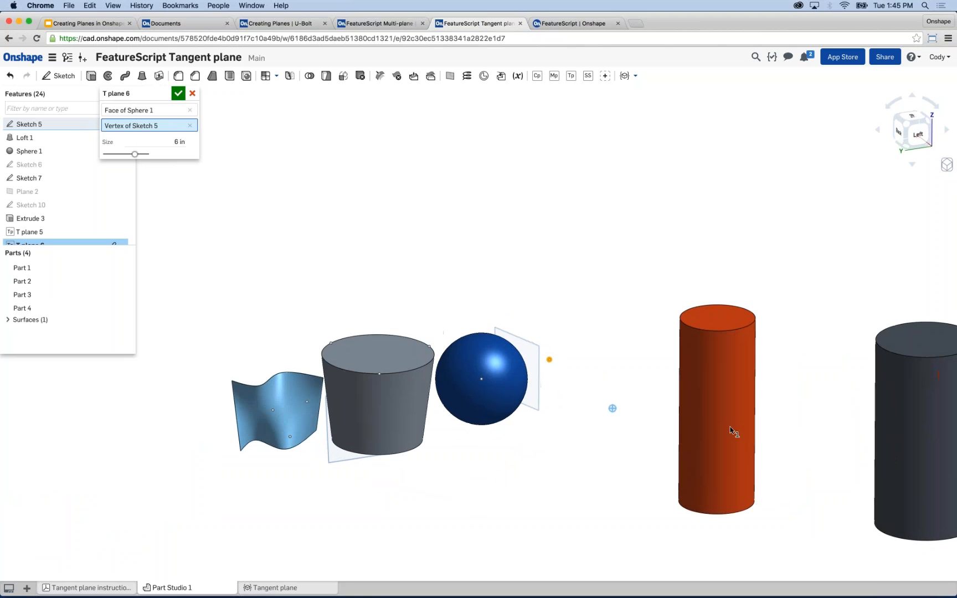
middle_drag(730, 427, 668, 387)
scroll(668, 388, down, 2)
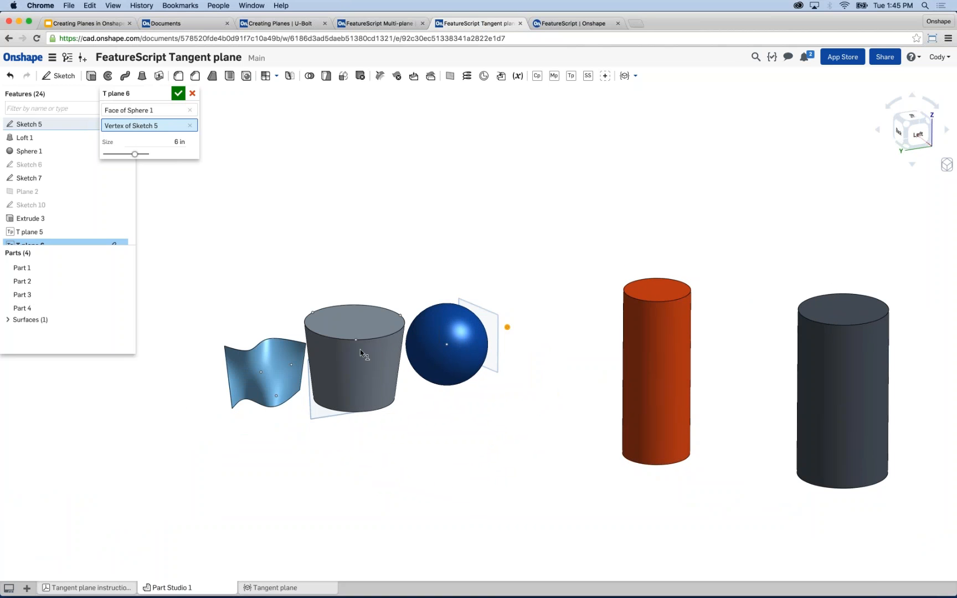
scroll(279, 365, up, 5)
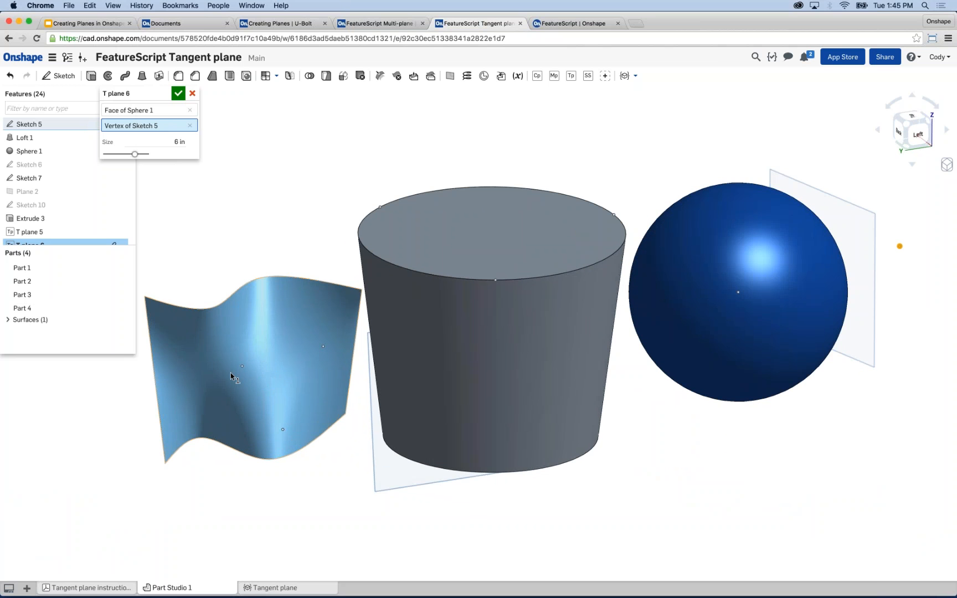
scroll(230, 373, down, 3)
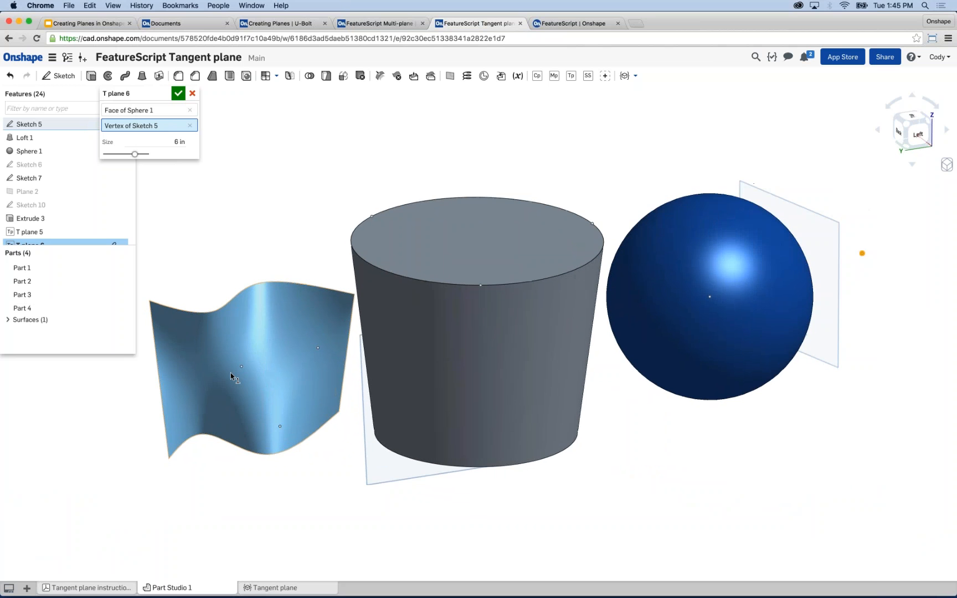
scroll(252, 375, down, 3)
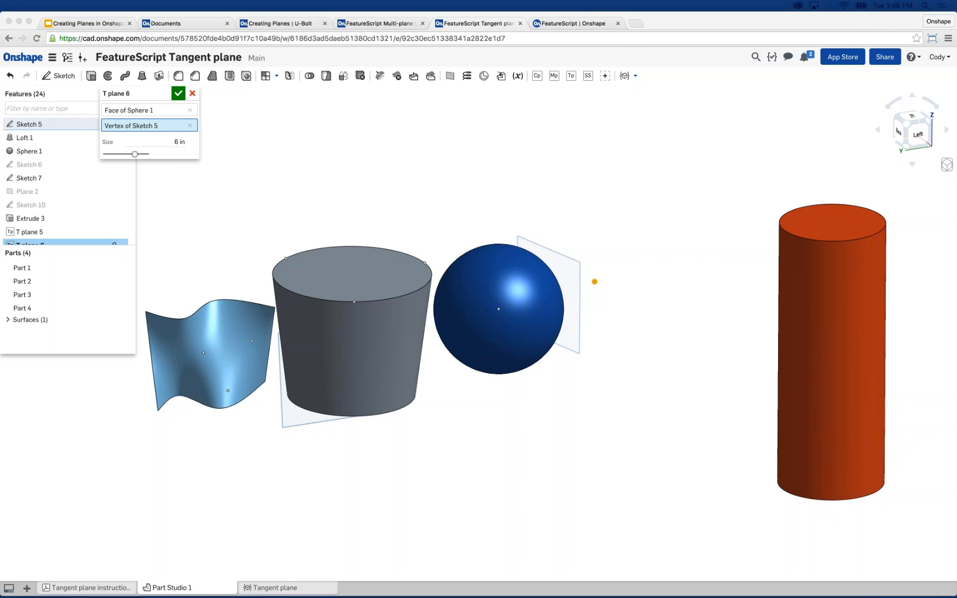
click(179, 94)
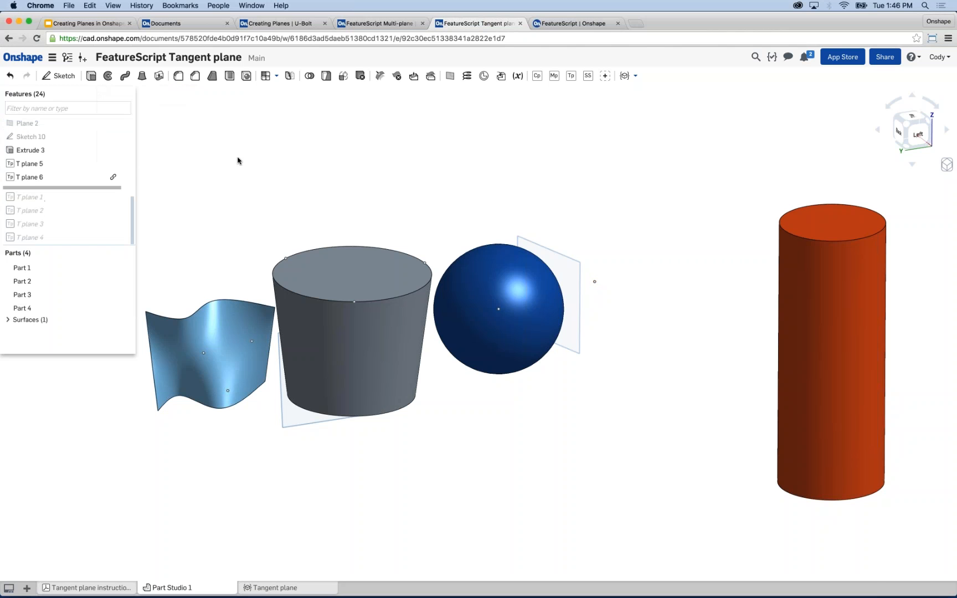
Open the sphere's T plane feature for editing to review its face and vertex references
right_click(568, 271)
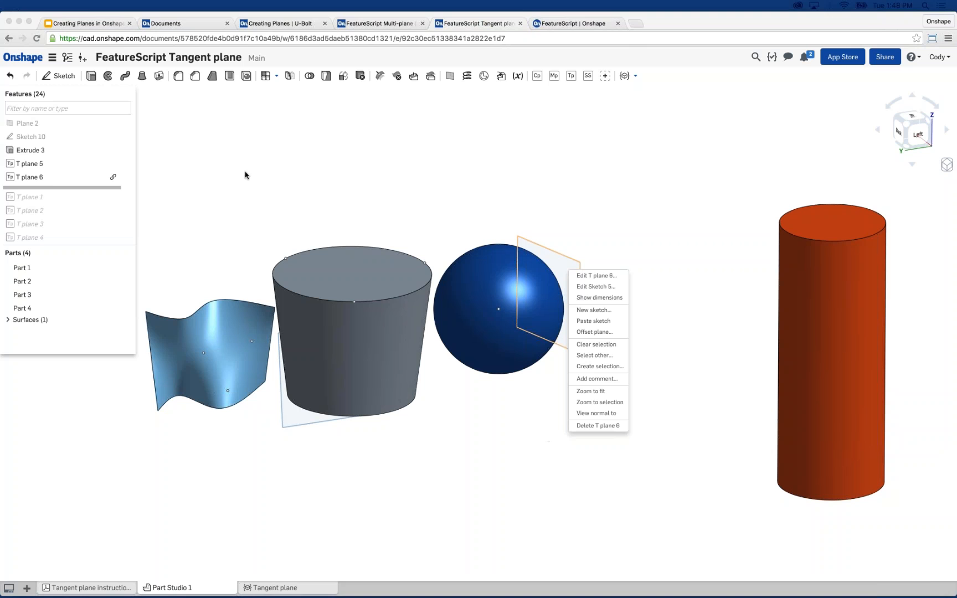
click(34, 178)
right_click(35, 178)
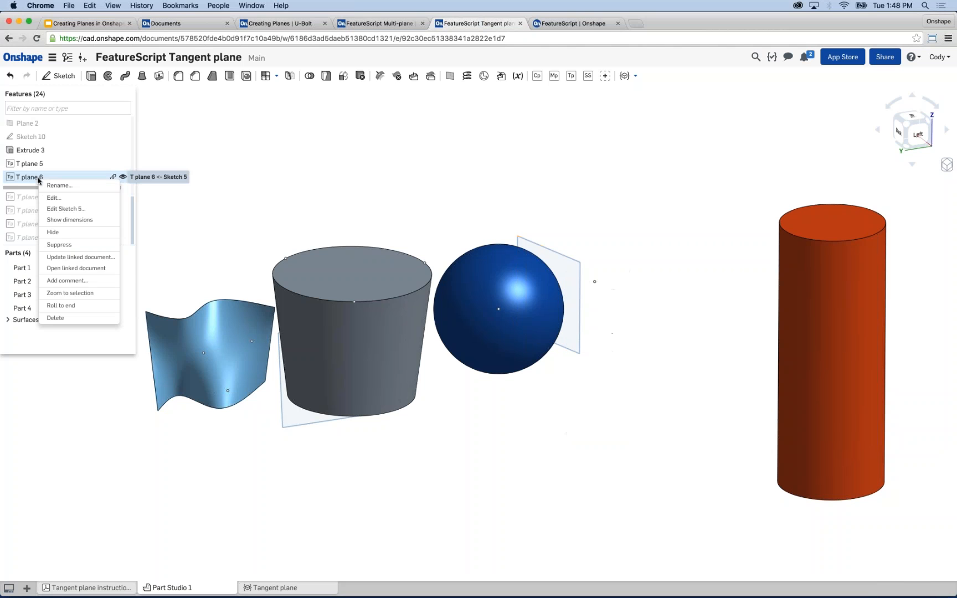
click(54, 198)
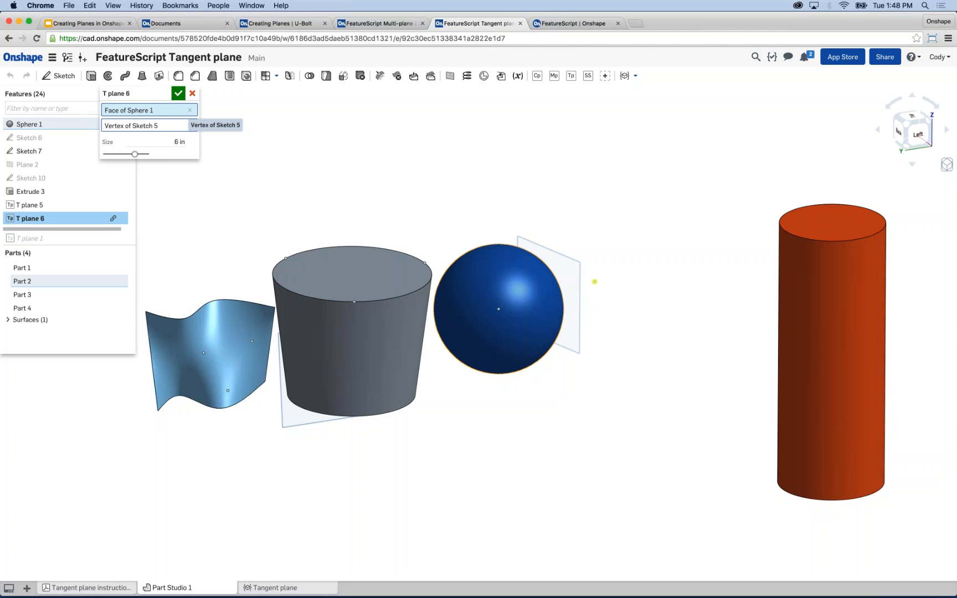
Close the T plane edit, then review the Curve Point references of Plane 1 in the Creating Planes document's U-Bolt studio
click(177, 93)
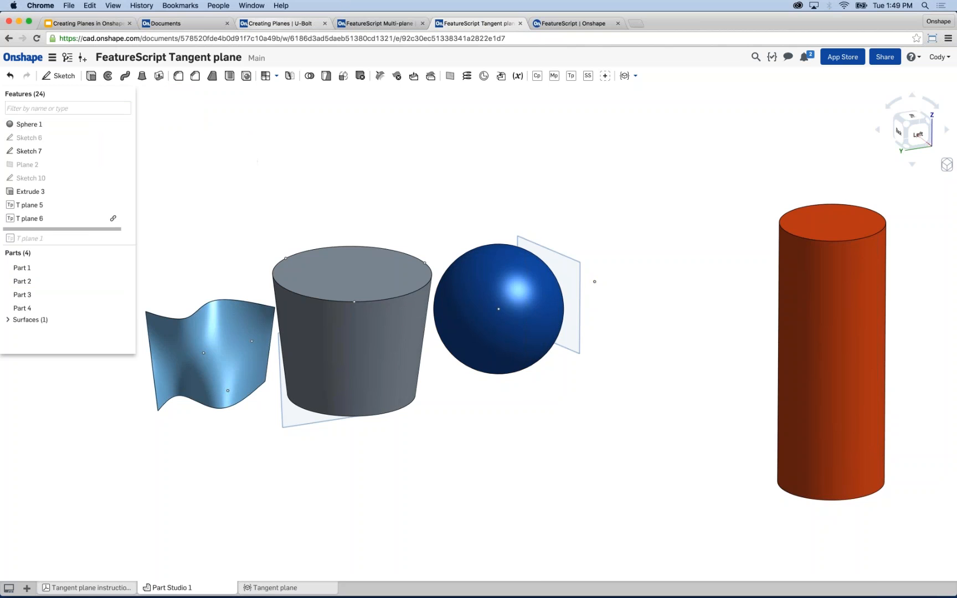
click(280, 24)
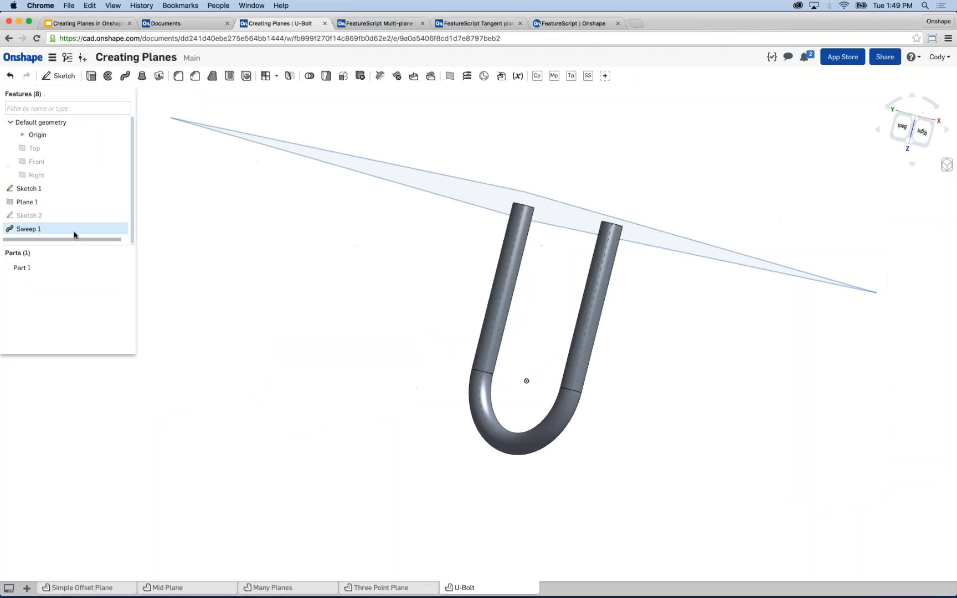
right_click(34, 201)
click(47, 221)
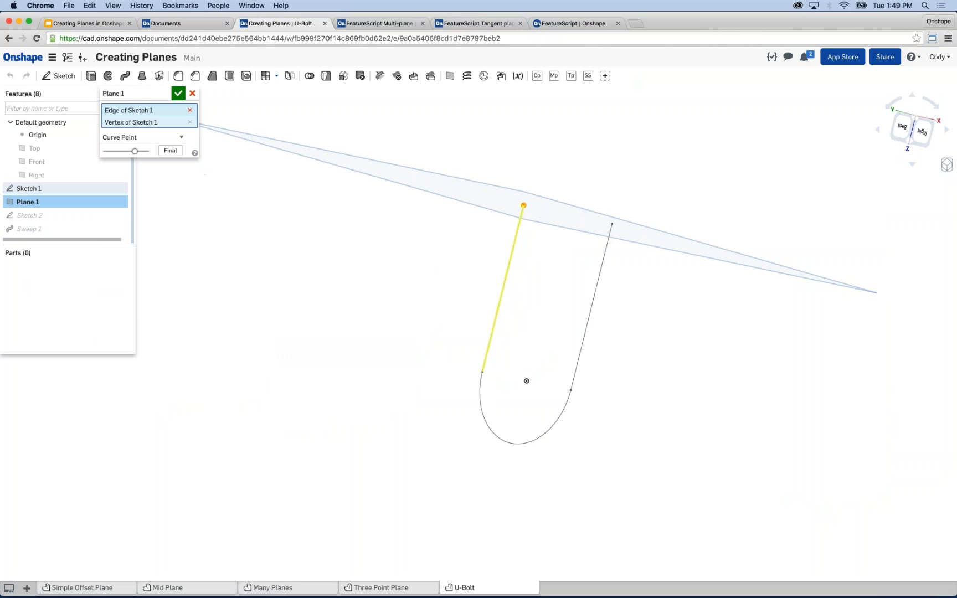
click(178, 94)
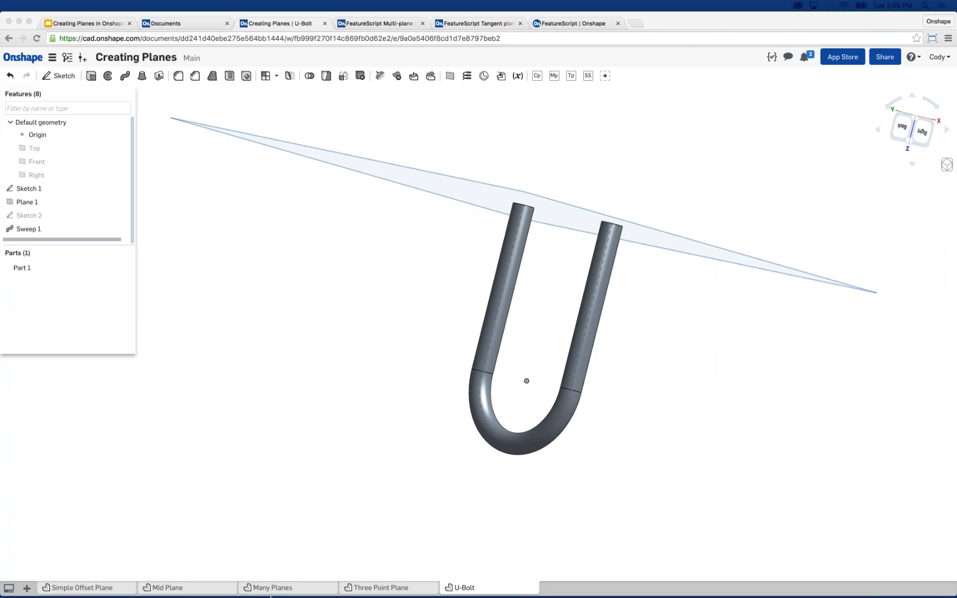
In the Mid Plane studio, edit Sketch 1 and replace its Front sketch plane with the Right plane
click(187, 317)
click(168, 588)
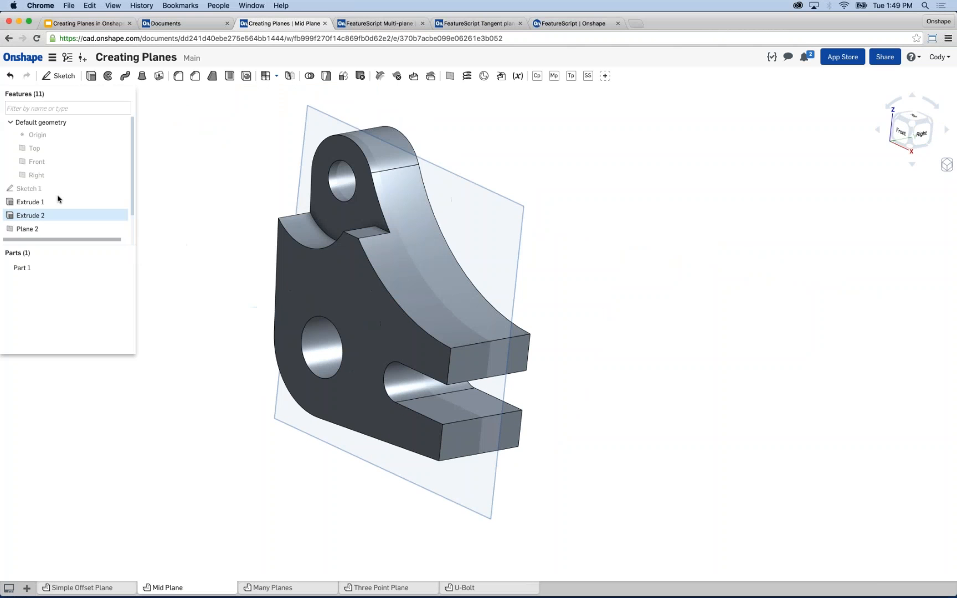
right_click(45, 189)
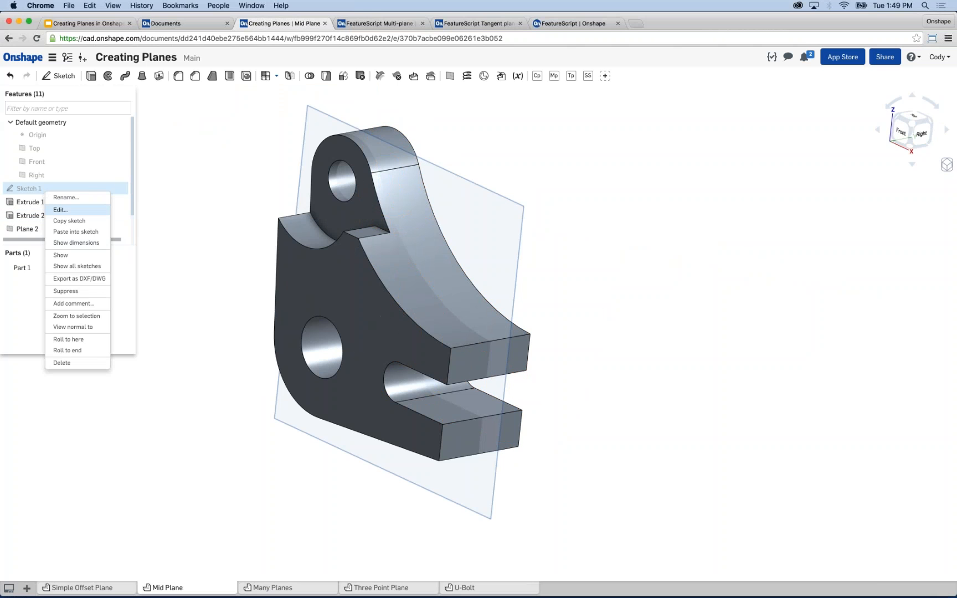
click(60, 210)
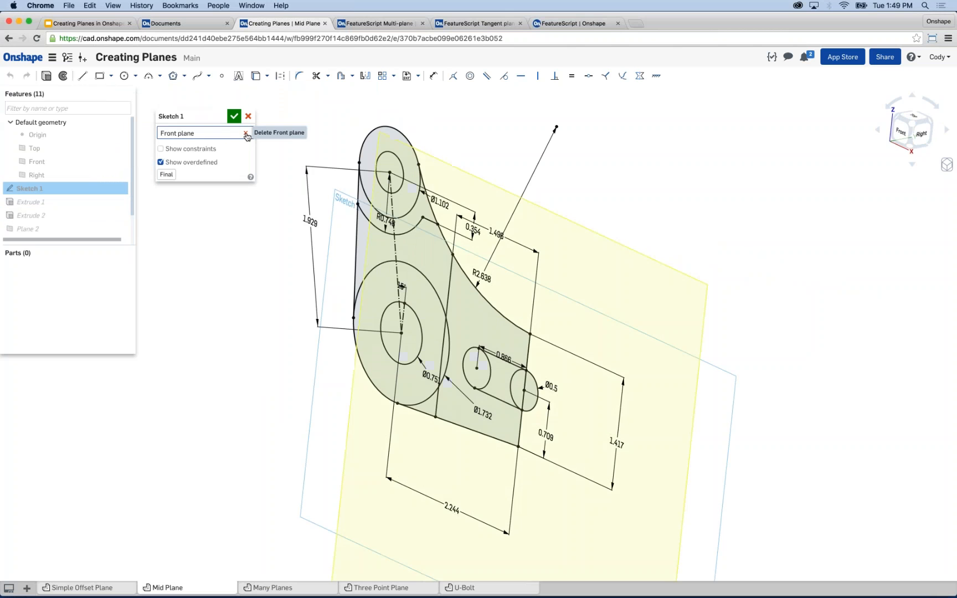
click(246, 134)
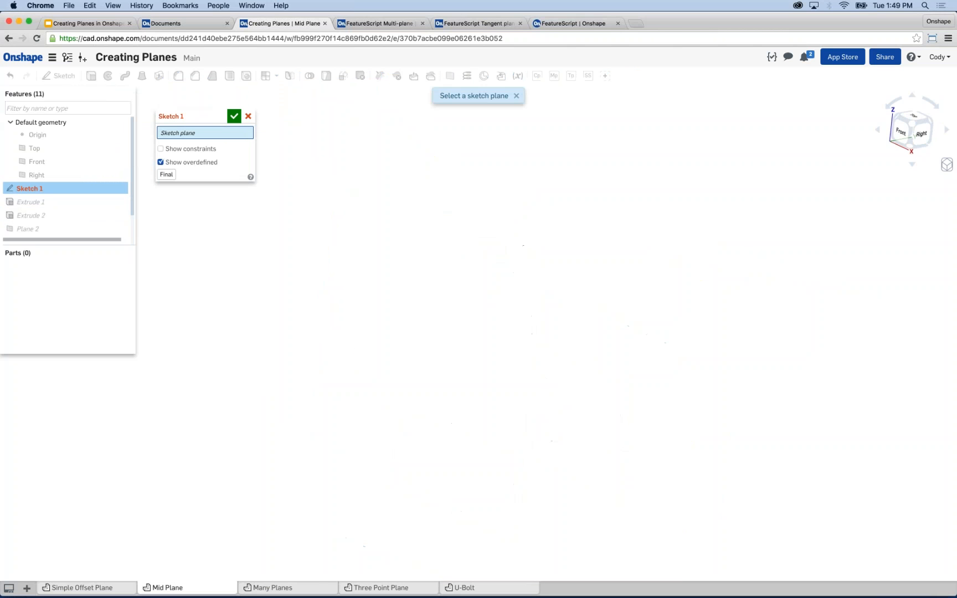
click(39, 176)
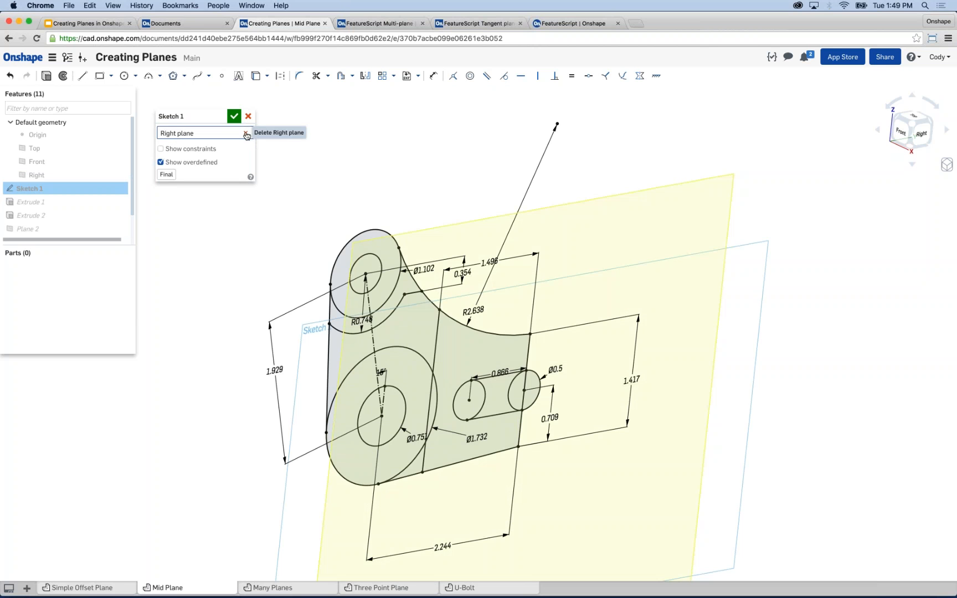
Reassign Sketch 1 to the Front plane and cancel the sketch edit
click(246, 134)
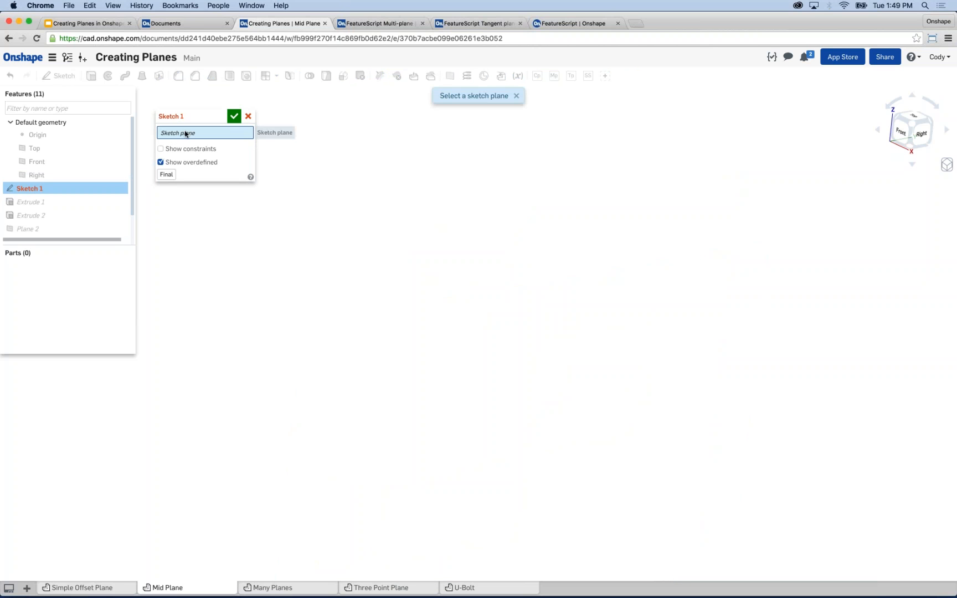
click(43, 163)
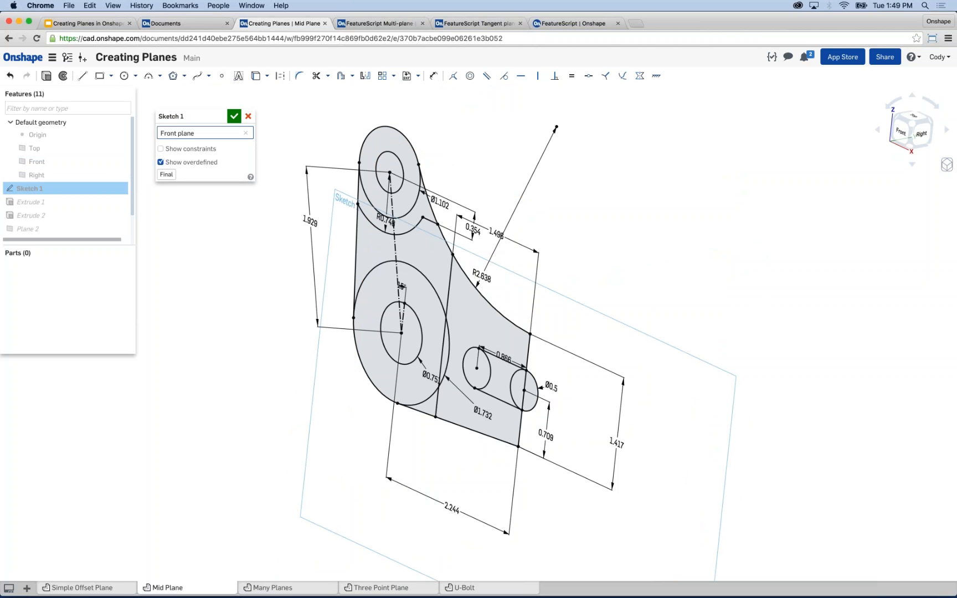
click(248, 117)
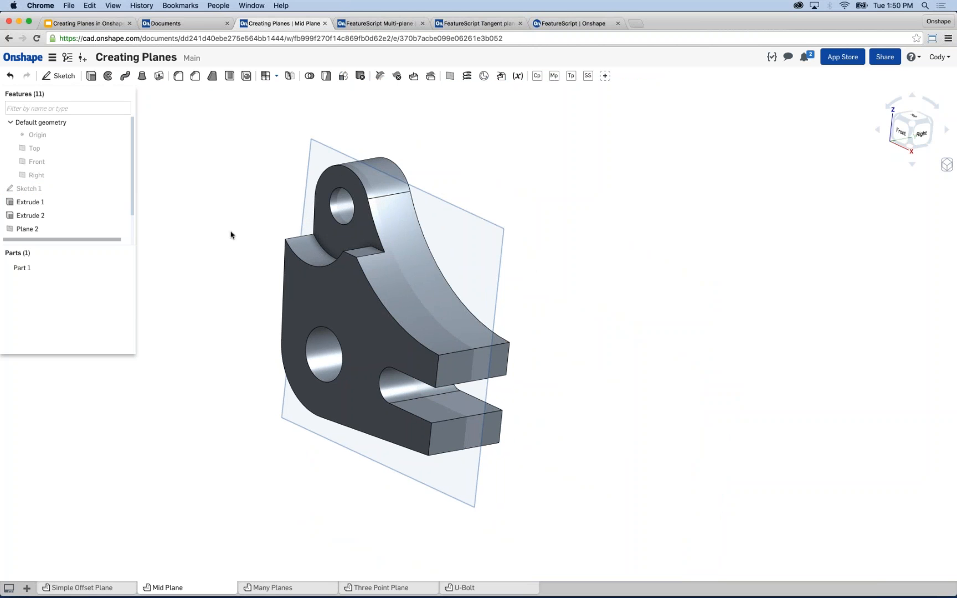
click(114, 24)
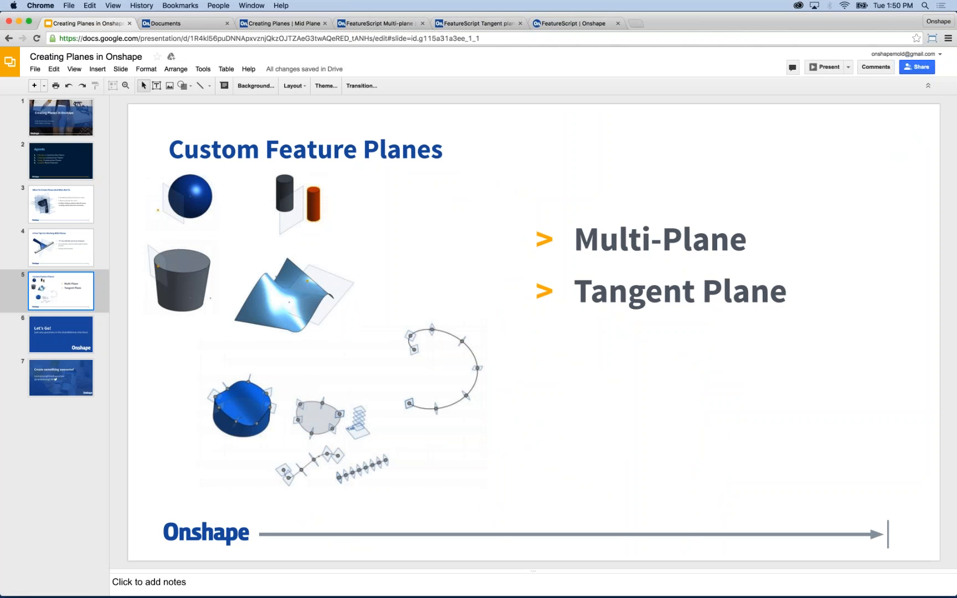
click(166, 23)
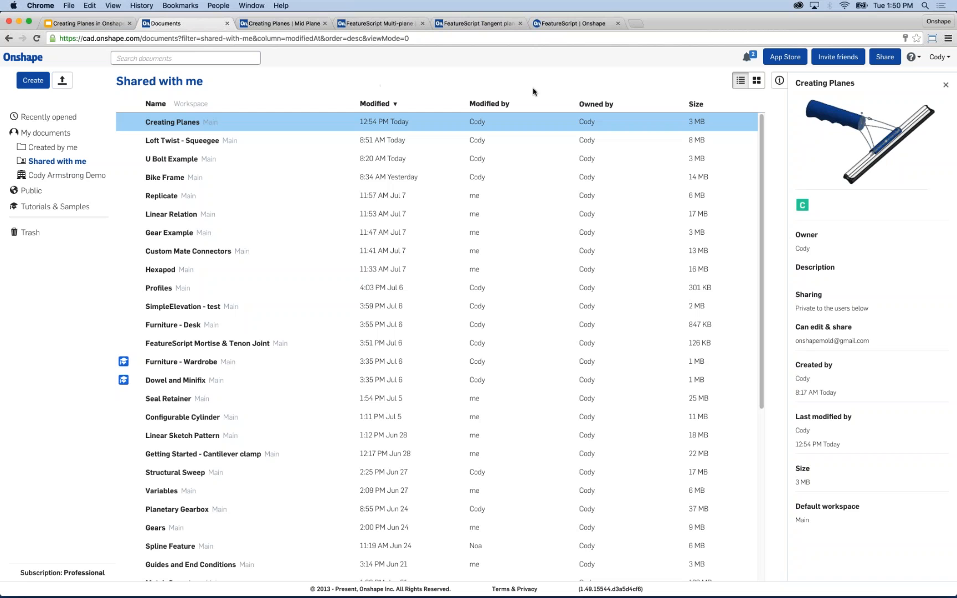
click(282, 23)
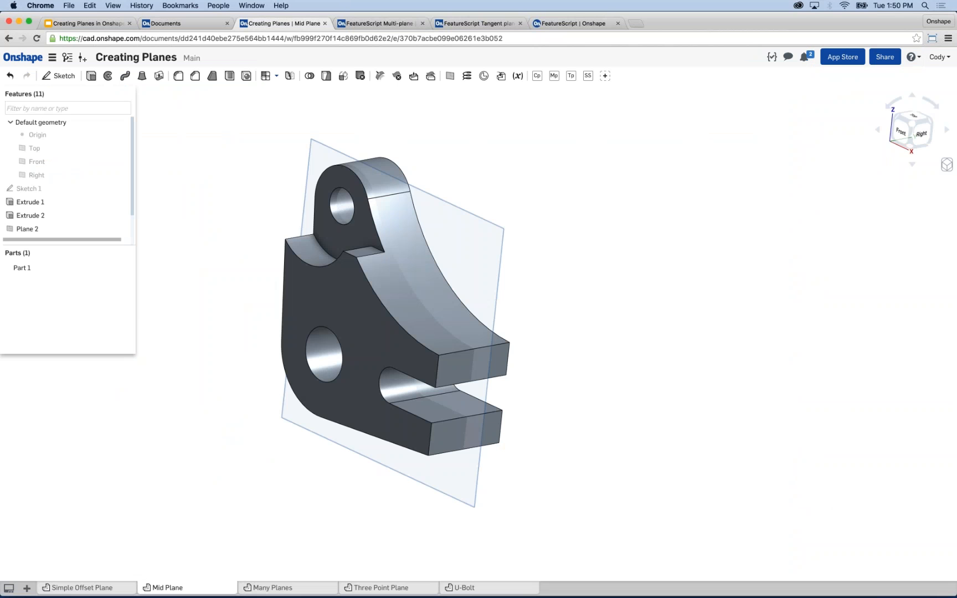
Open the Feedback form to examine its comment, screenshot and document-sharing options, and close it without sending
click(911, 57)
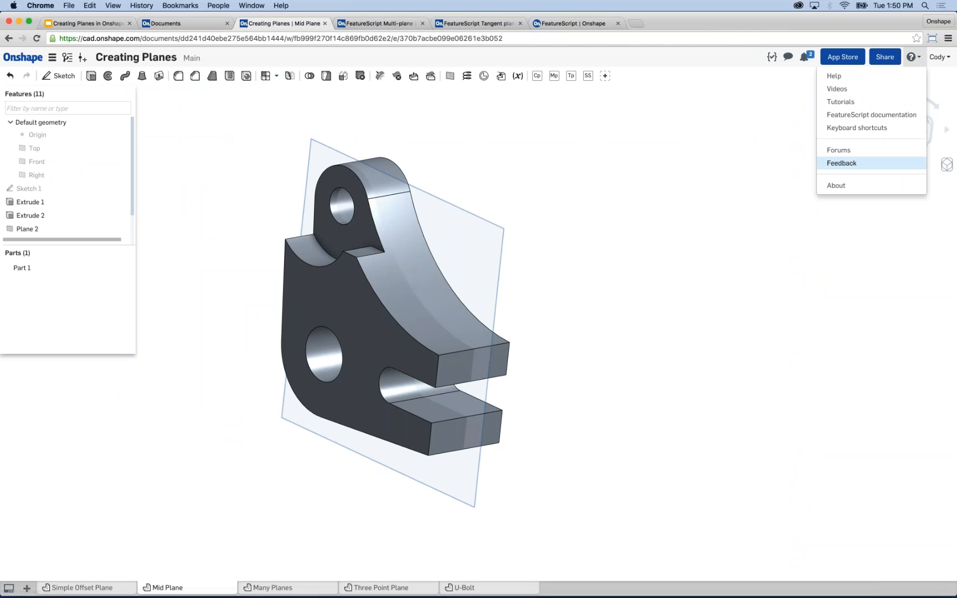
click(841, 163)
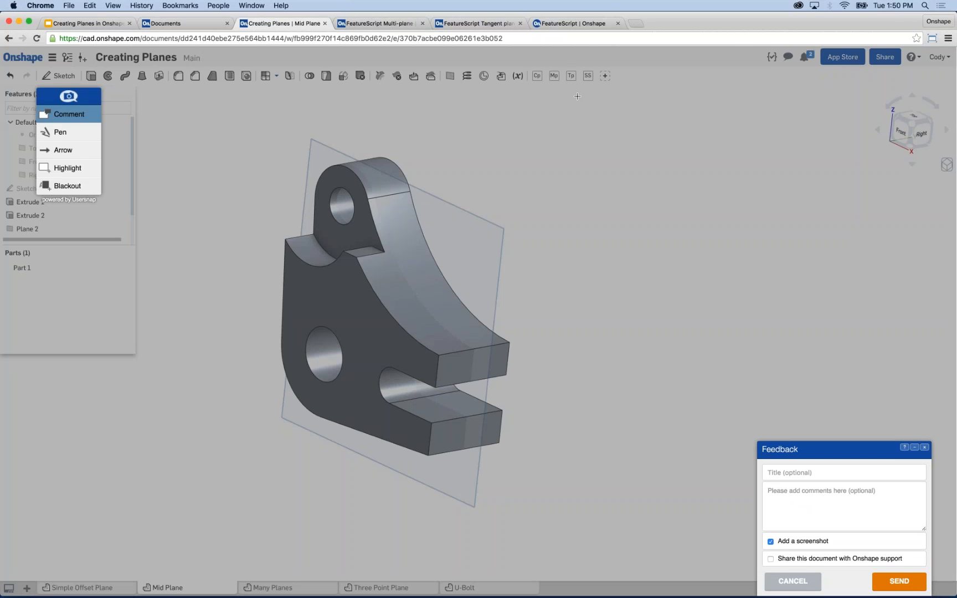
key(Escape)
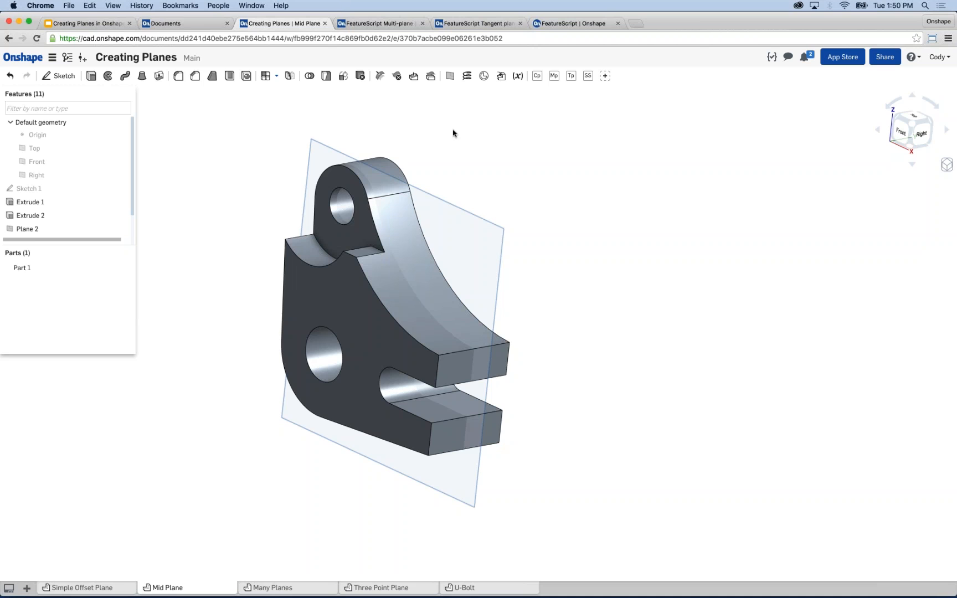
Switch to the Google Slides presentation and show the closing slide titled "Create something awesome!"
click(108, 24)
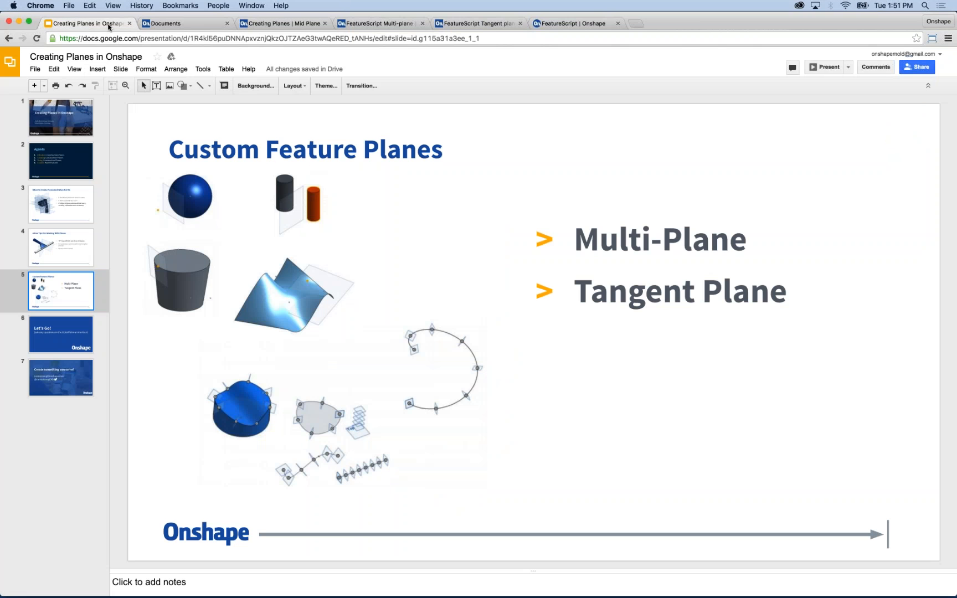
click(74, 376)
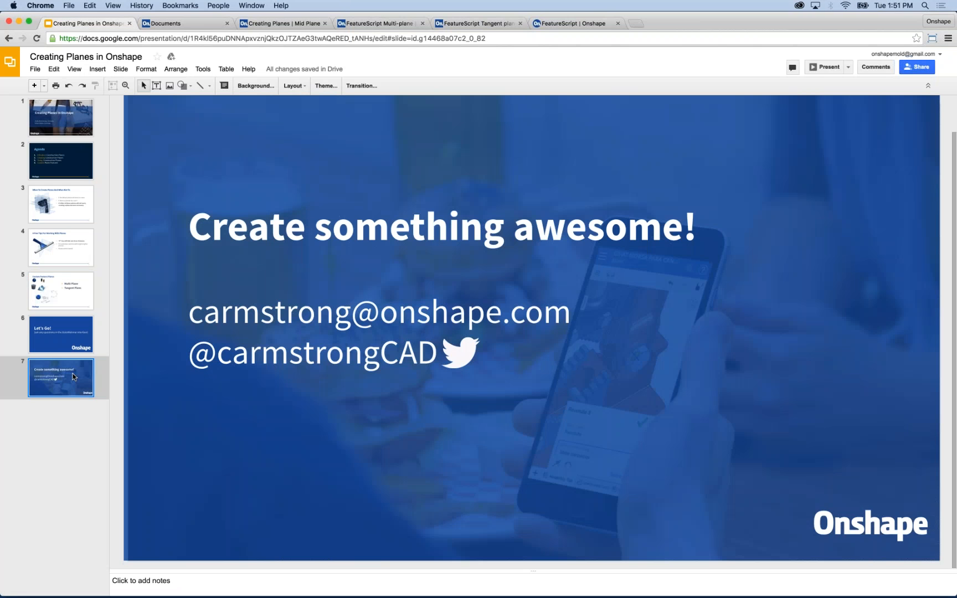